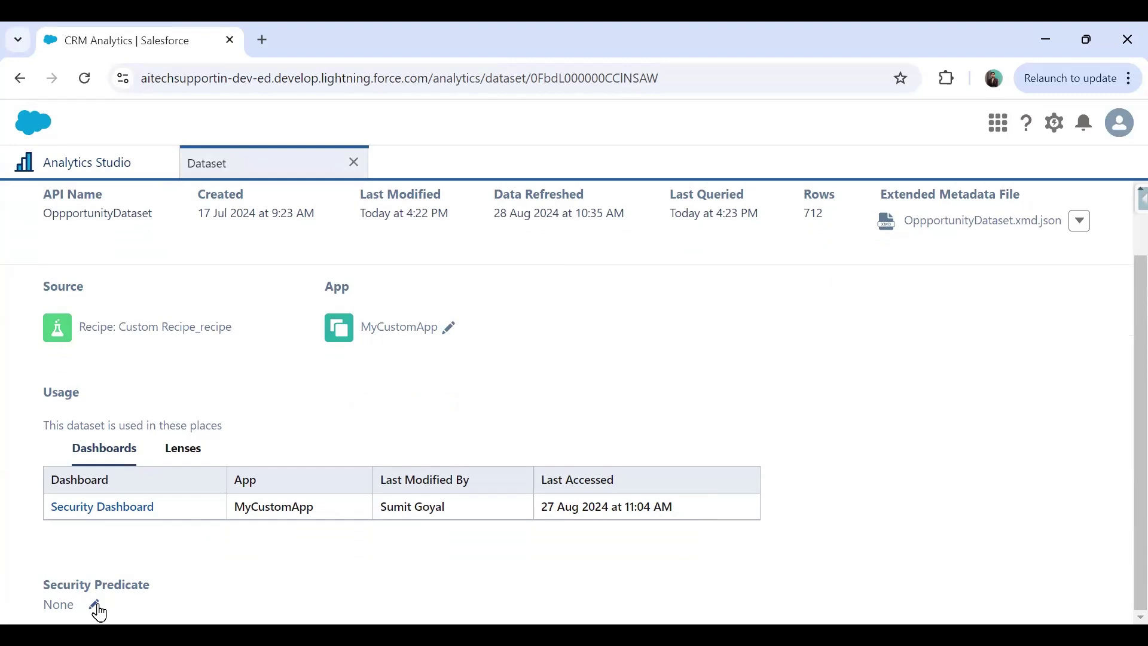
- Check the dataset's Security Predicate setting and explore the dataset in a new lens
{"action": "left_click_drag", "start_coordinate": [43, 584], "coordinate": [190, 567]}
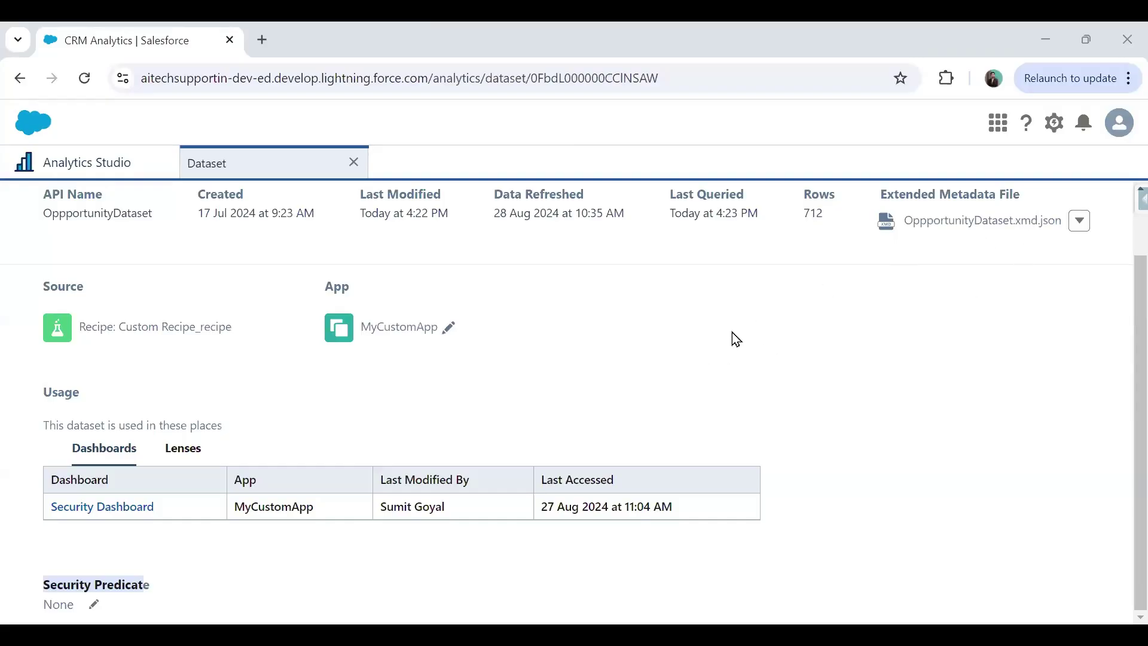
{"action": "scroll", "coordinate": [852, 375], "scroll_direction": "up", "scroll_amount": 2}
{"action": "left_click", "coordinate": [1070, 224]}
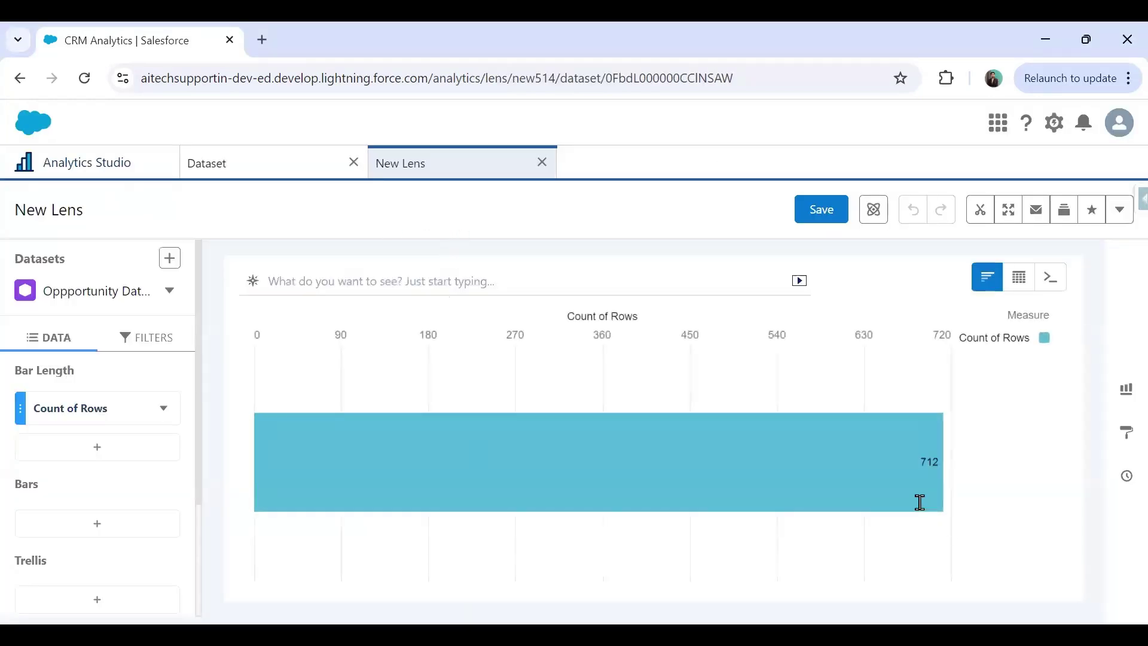
- Group the new lens's bars by Full Name to show the row count per opportunity owner
{"action": "left_click", "coordinate": [938, 463]}
{"action": "left_click", "coordinate": [135, 520]}
{"action": "scroll", "coordinate": [281, 383], "scroll_direction": "down", "scroll_amount": 3}
{"action": "scroll", "coordinate": [299, 404], "scroll_direction": "up", "scroll_amount": 2}
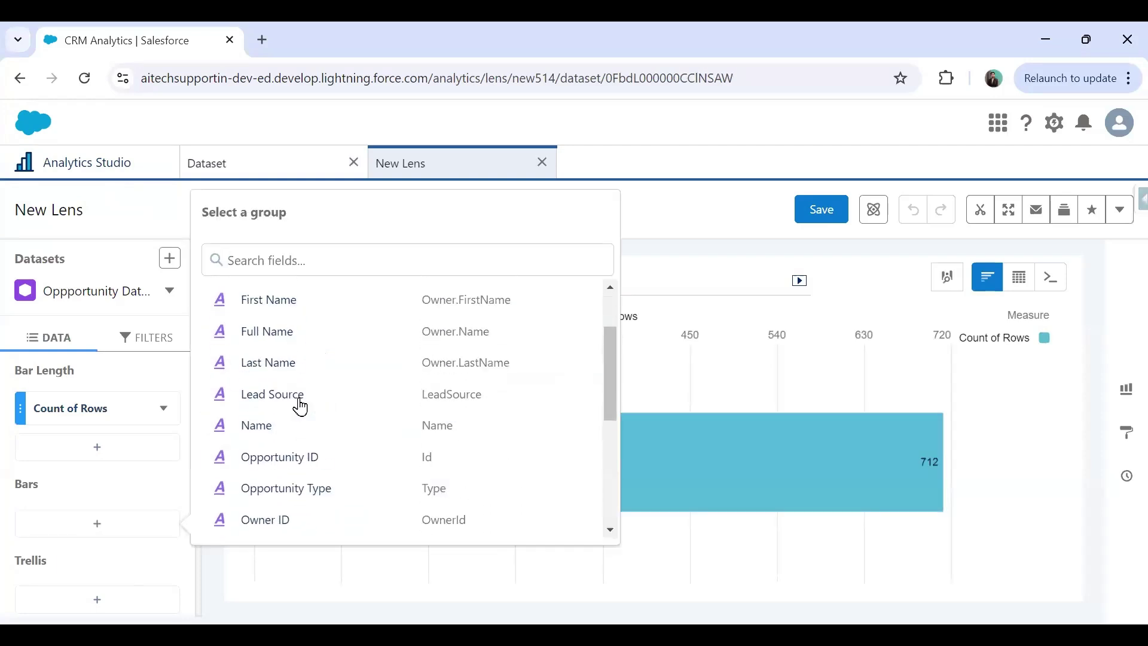
{"action": "left_click", "coordinate": [274, 331]}
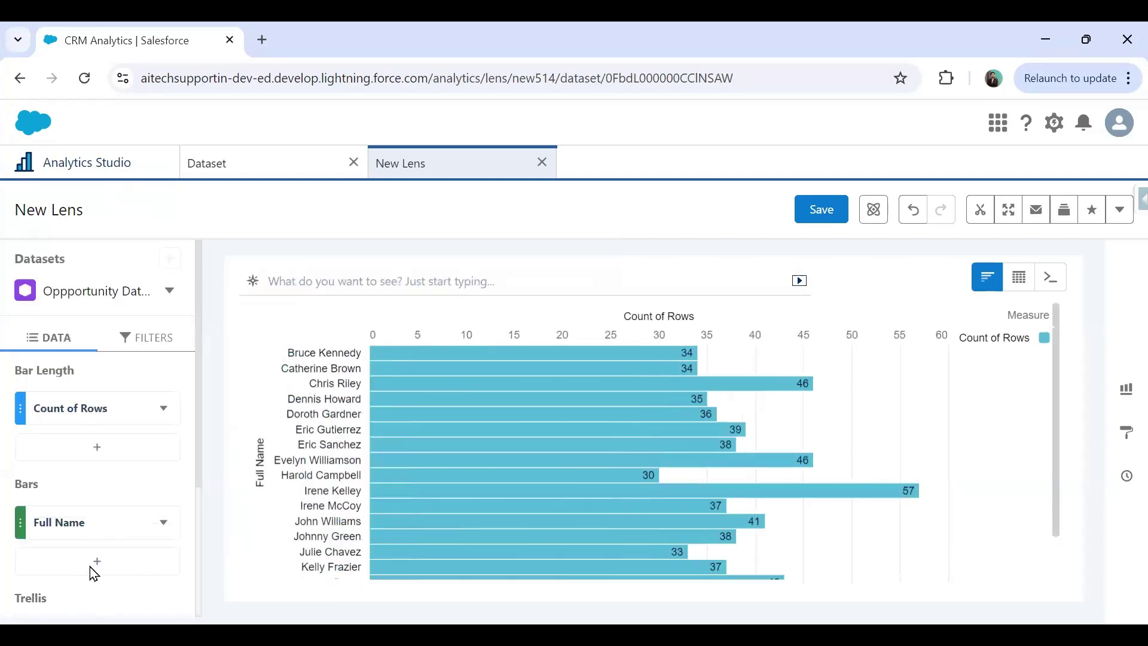
{"action": "left_click", "coordinate": [101, 562]}
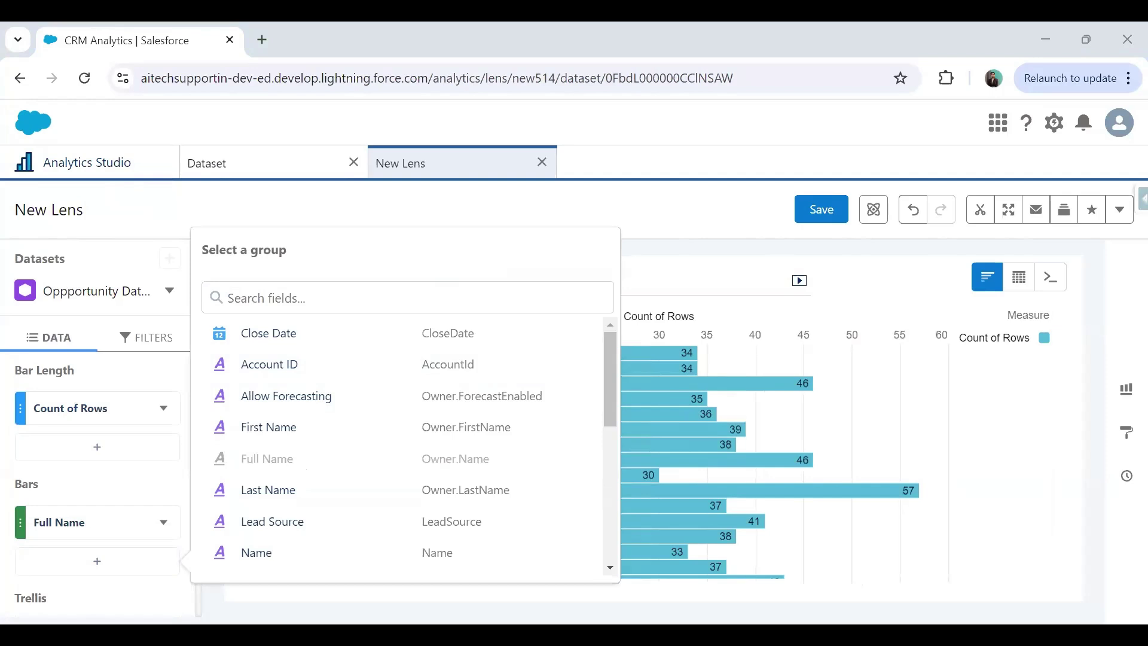
- Switch to the incognito session, explore Oppportunity Dataset in a lens with bars grouped by Full Name, and close that lens
{"action": "key", "text": "alt+Tab"}
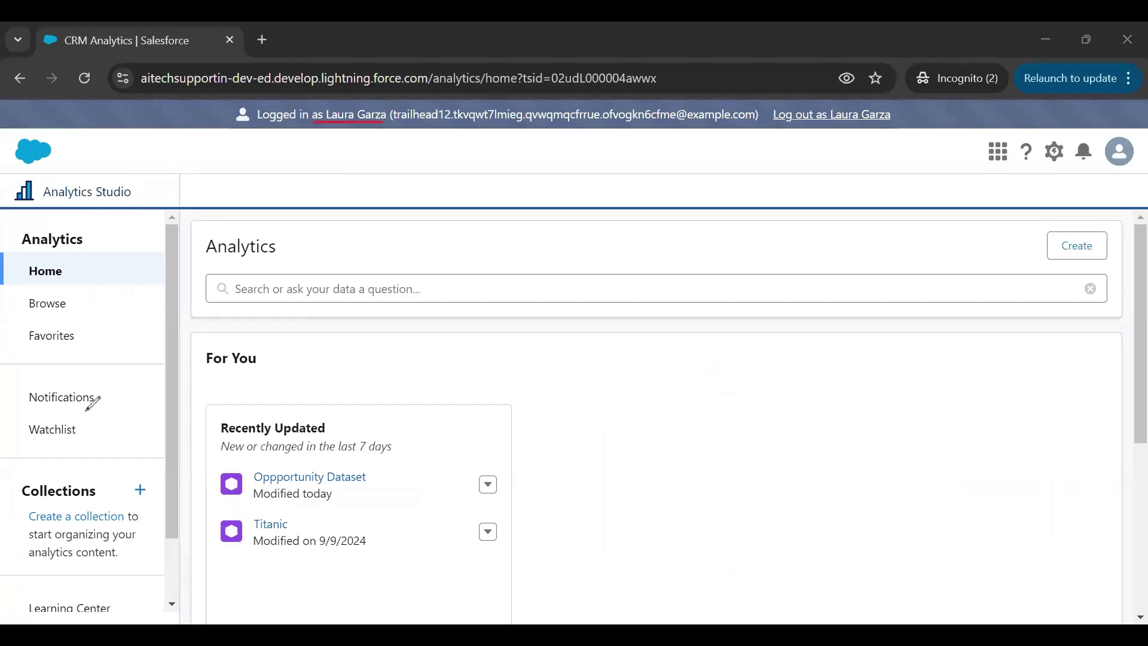
{"action": "left_click", "coordinate": [336, 480]}
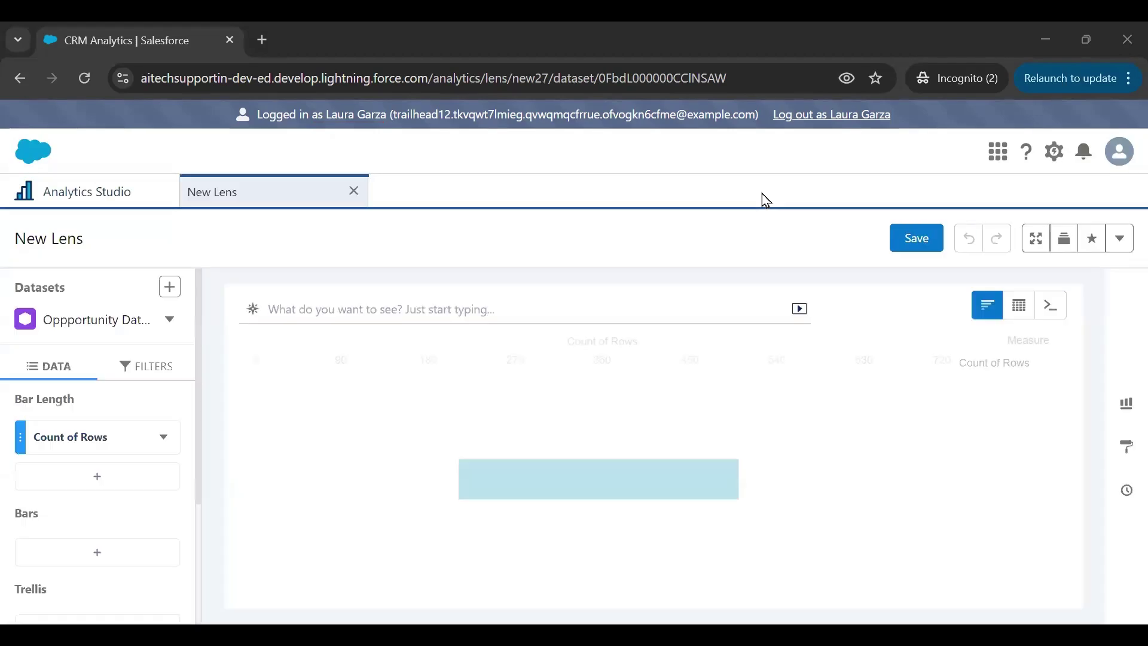
{"action": "left_click", "coordinate": [146, 547]}
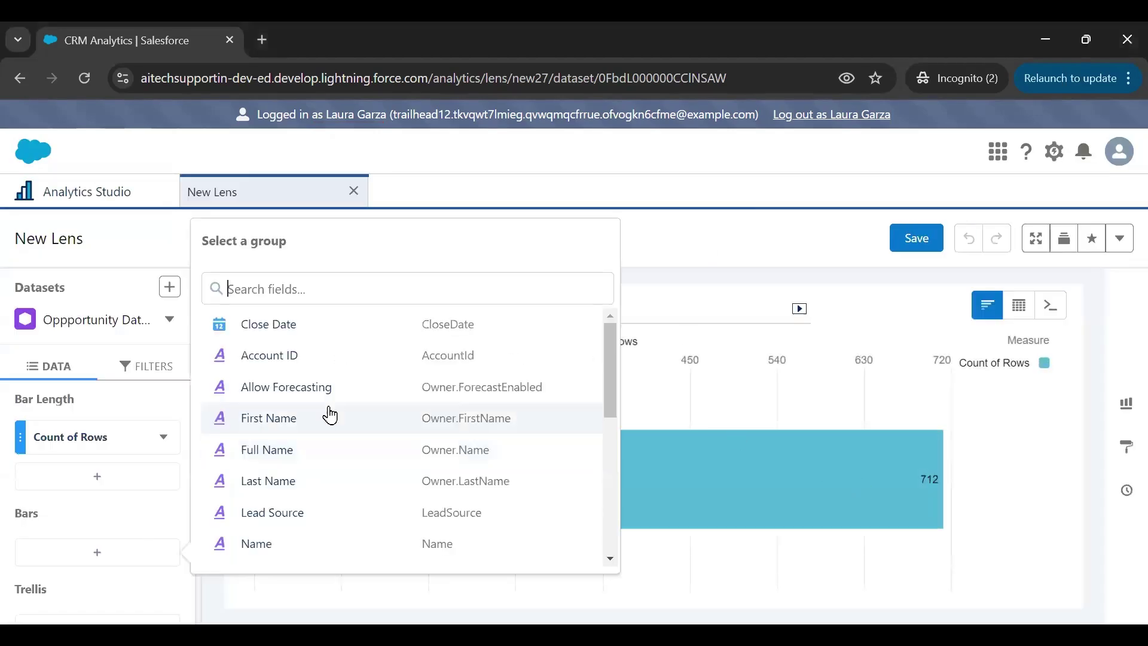
{"action": "left_click", "coordinate": [250, 451]}
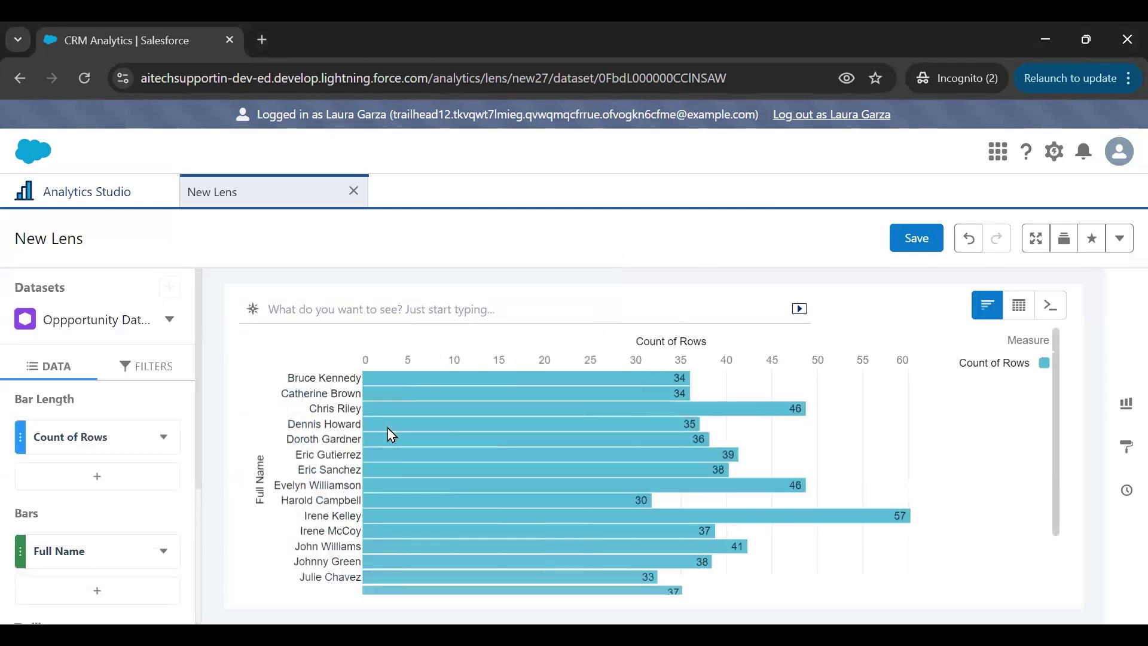
{"action": "left_click", "coordinate": [355, 191]}
{"action": "left_click", "coordinate": [598, 392]}
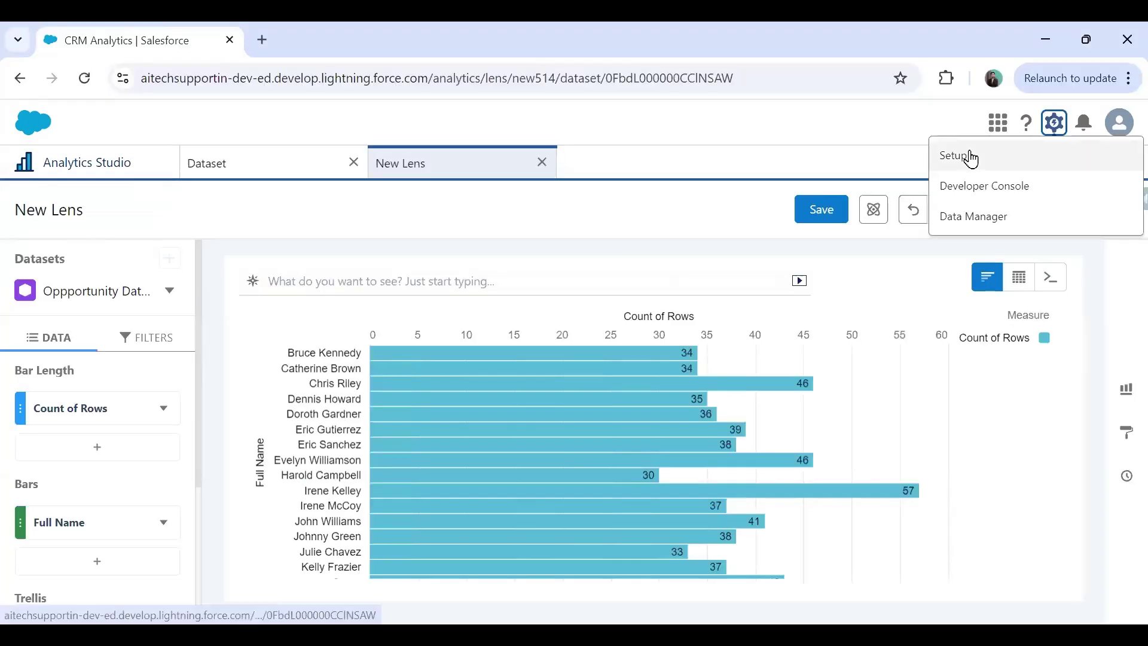
- Open Salesforce Setup from the administrator session and find the Roles page
{"action": "left_click", "coordinate": [969, 155]}
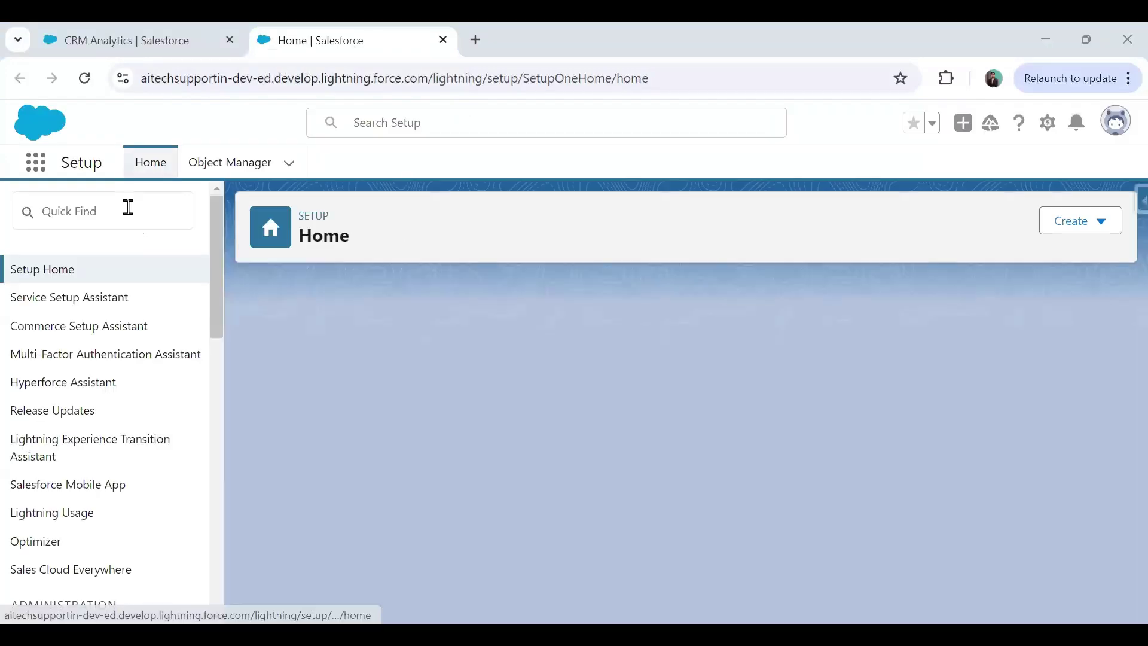
{"action": "left_click", "coordinate": [128, 207]}
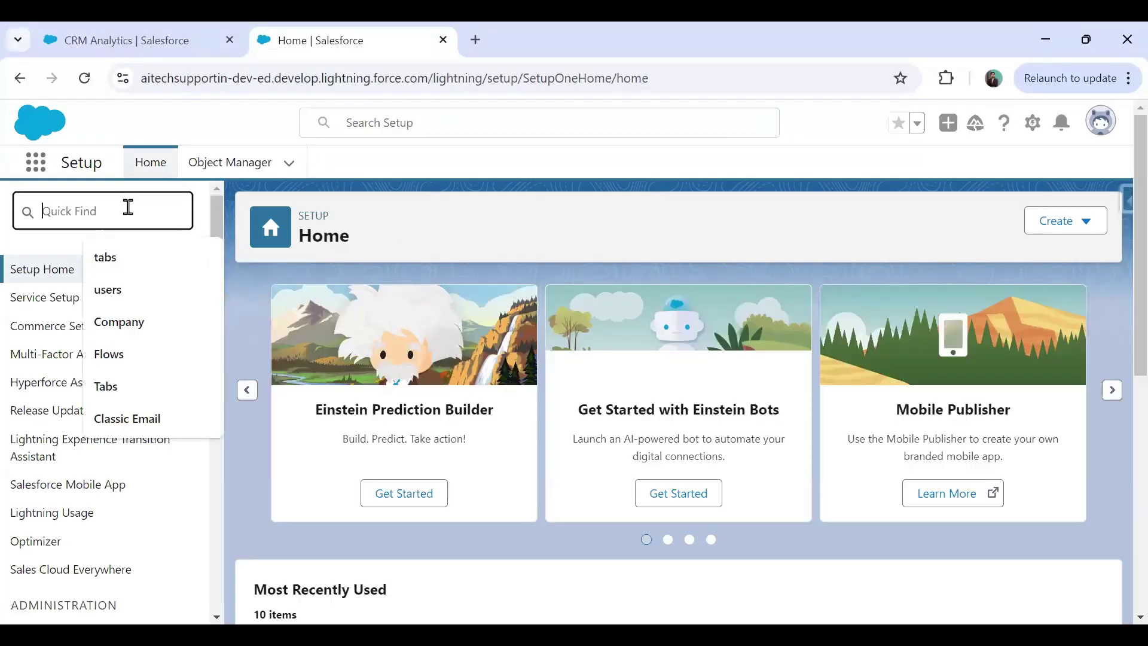
{"action": "type", "text": "rol"}
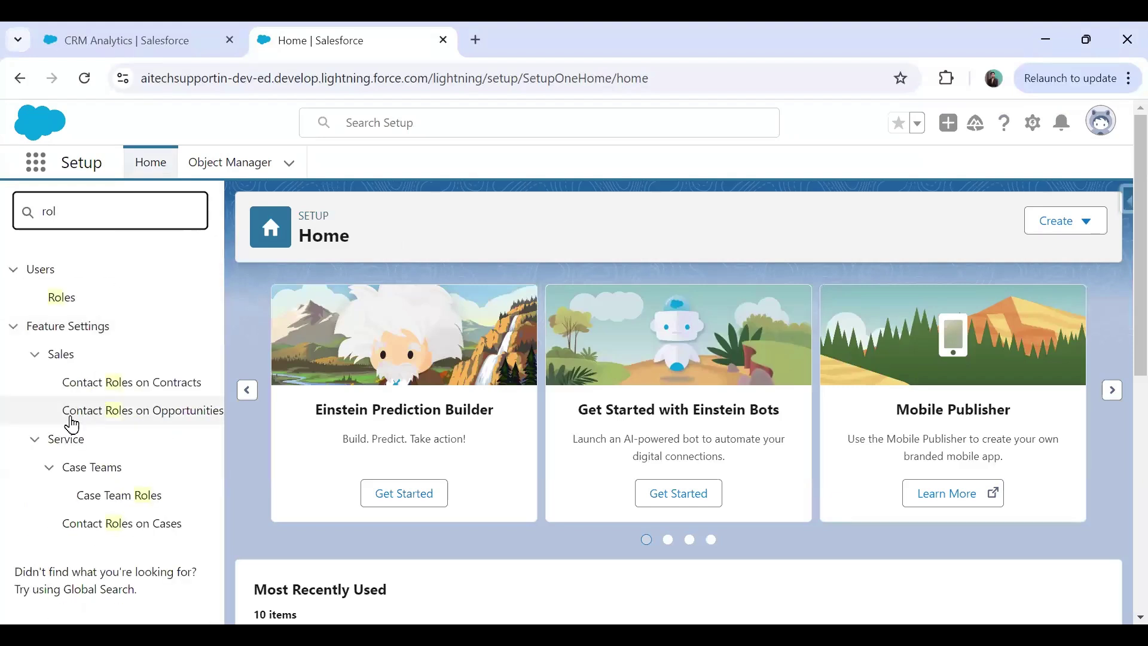
{"action": "left_click", "coordinate": [62, 299]}
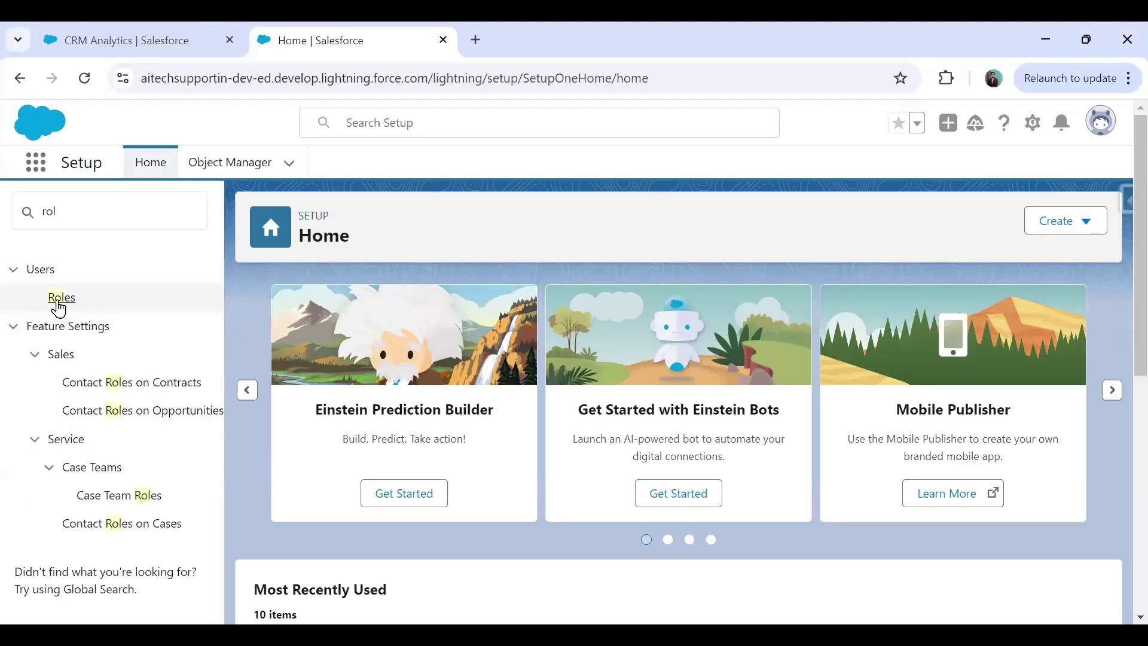
- Open Setup in another browser tab and search its pages for "users"
{"action": "left_click", "coordinate": [1036, 124]}
{"action": "left_click", "coordinate": [964, 170]}
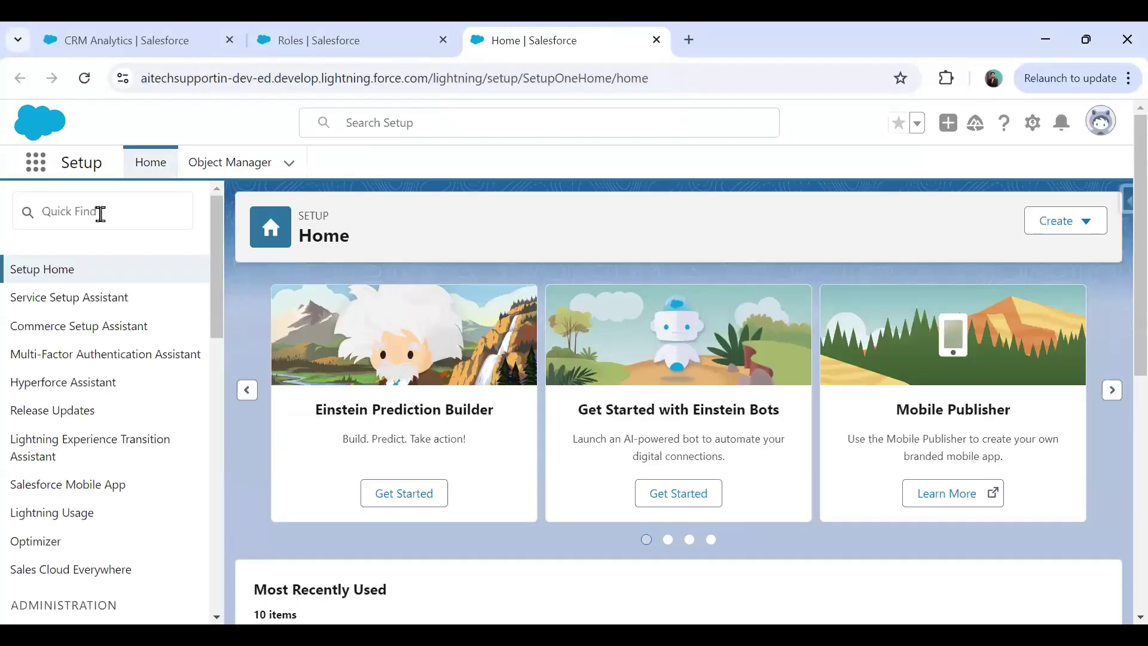
{"action": "left_click", "coordinate": [101, 213]}
{"action": "type", "text": "users"}
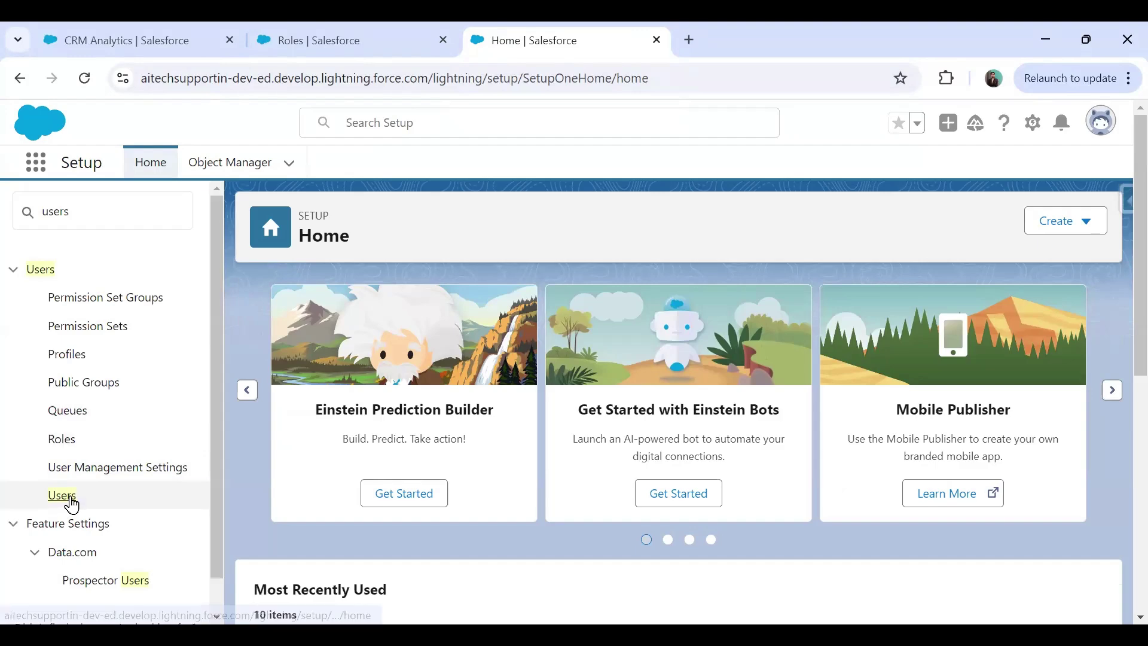
- Return to the role hierarchy and expand the Sales WW role to show its subordinate roles
{"action": "left_click", "coordinate": [318, 52]}
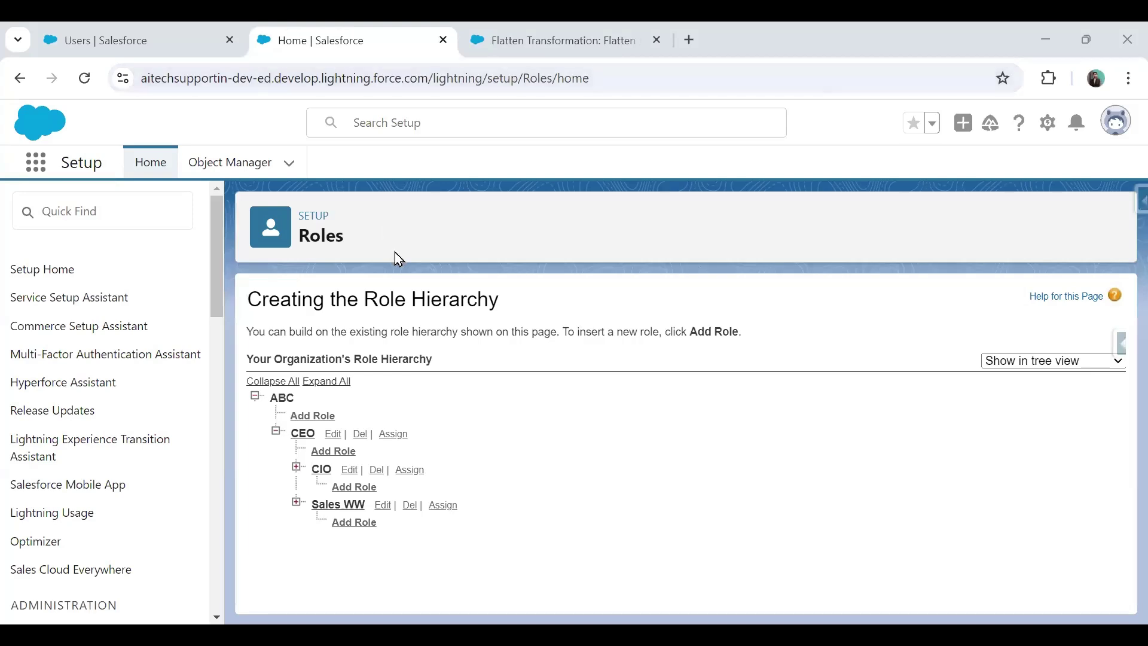
{"action": "left_click", "coordinate": [297, 502]}
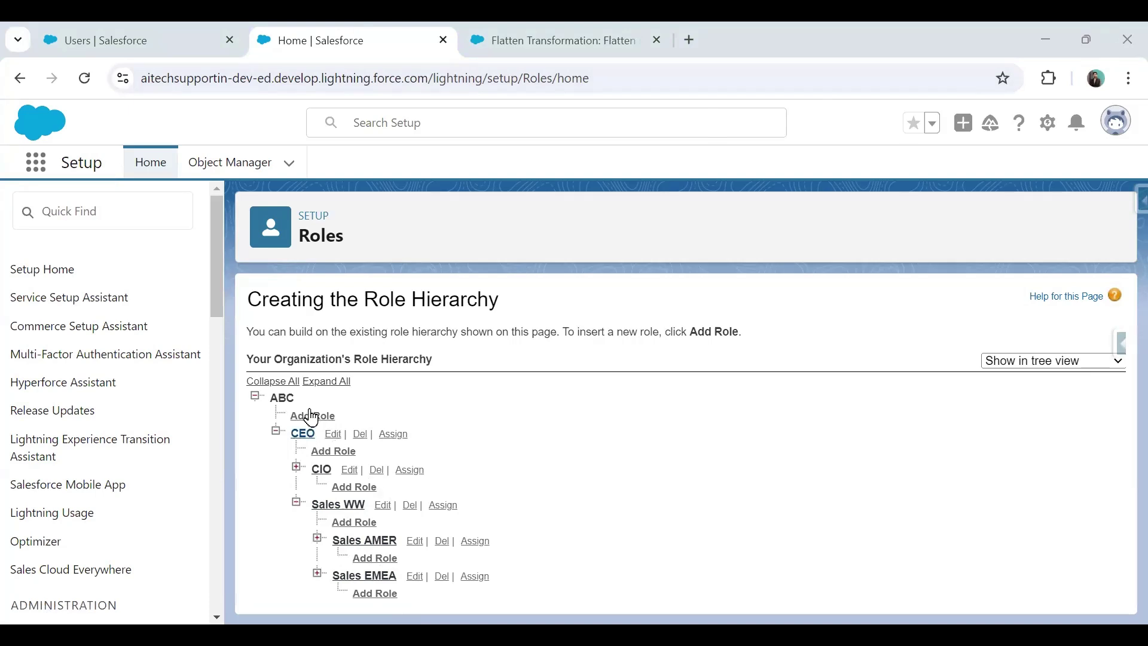
- Sort the All Users list with active users first and check the roles assigned to them
{"action": "left_click", "coordinate": [145, 37]}
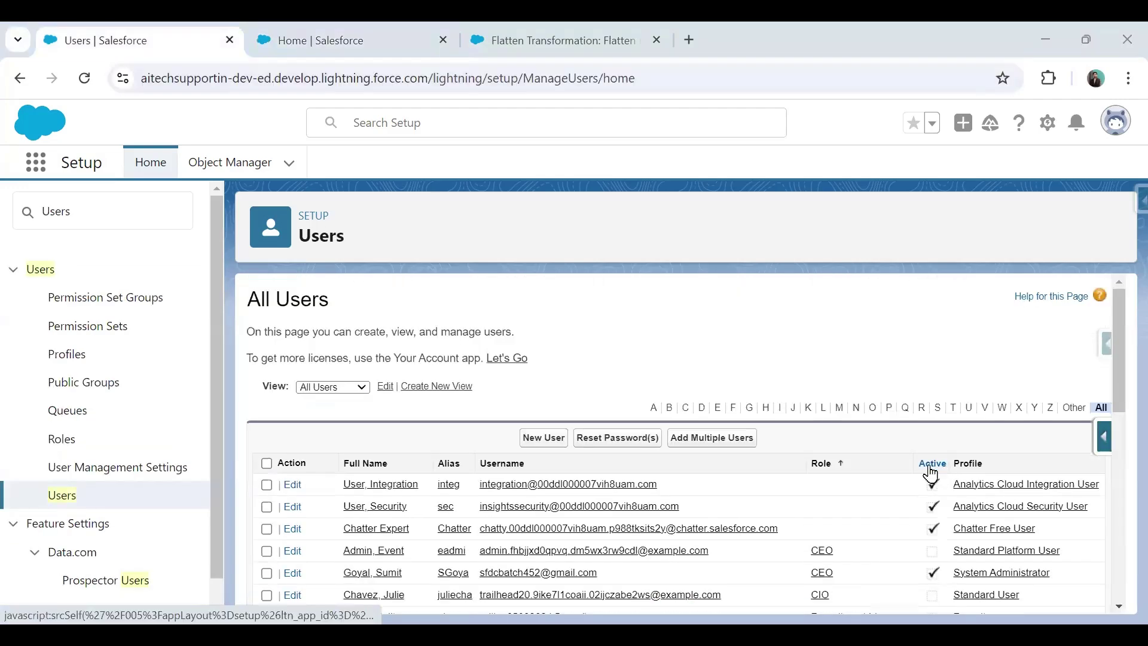
{"action": "left_click", "coordinate": [931, 470]}
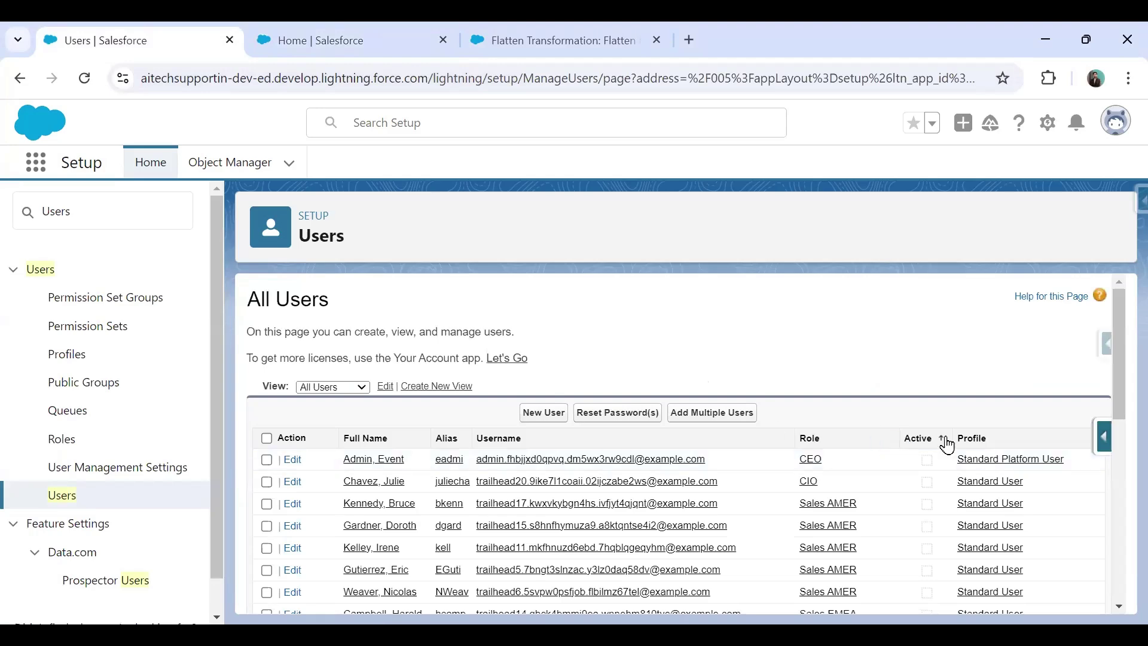
{"action": "left_click", "coordinate": [923, 441]}
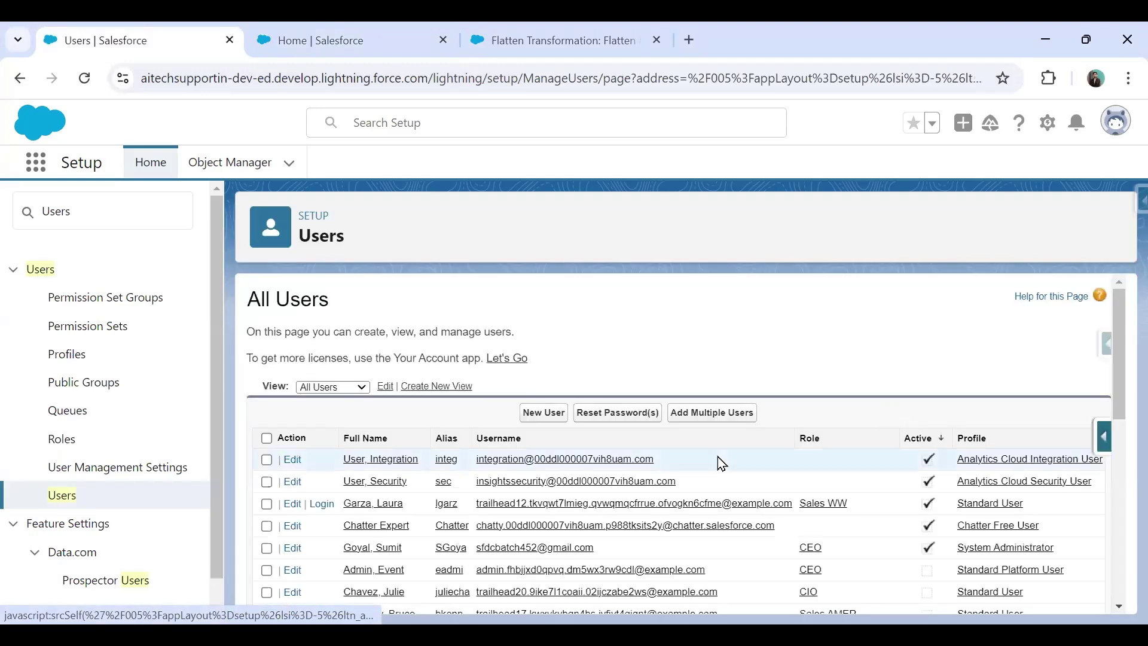
{"action": "scroll", "coordinate": [499, 386], "scroll_direction": "down", "scroll_amount": 3}
{"action": "scroll", "coordinate": [638, 392], "scroll_direction": "up", "scroll_amount": 1}
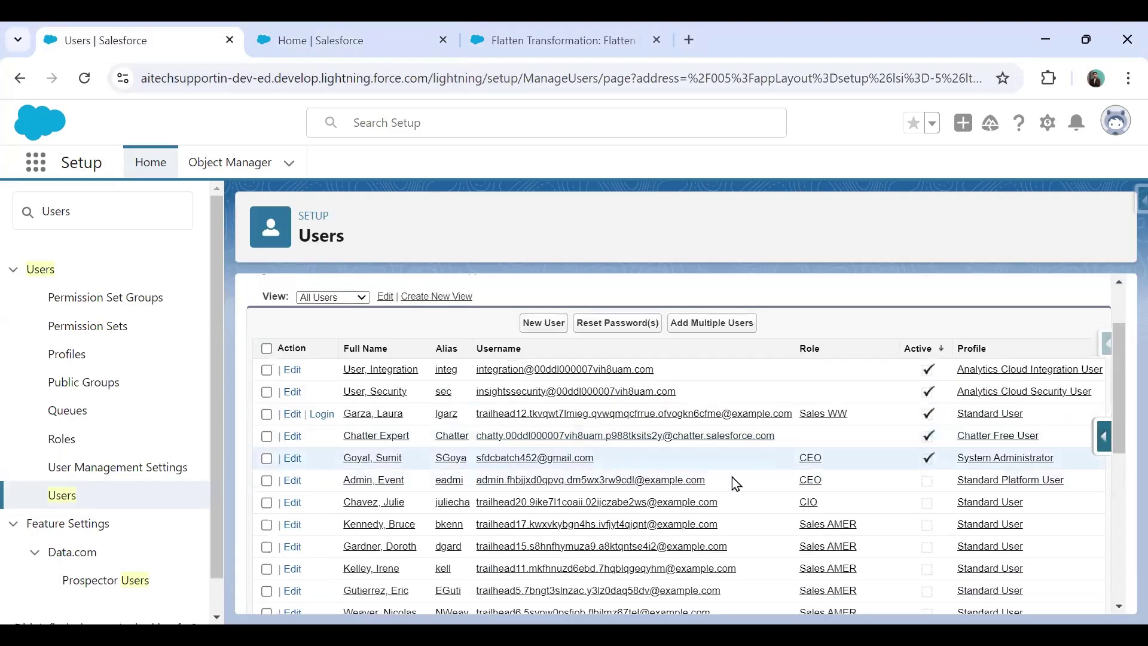
{"action": "left_click_drag", "start_coordinate": [832, 458], "coordinate": [807, 458]}
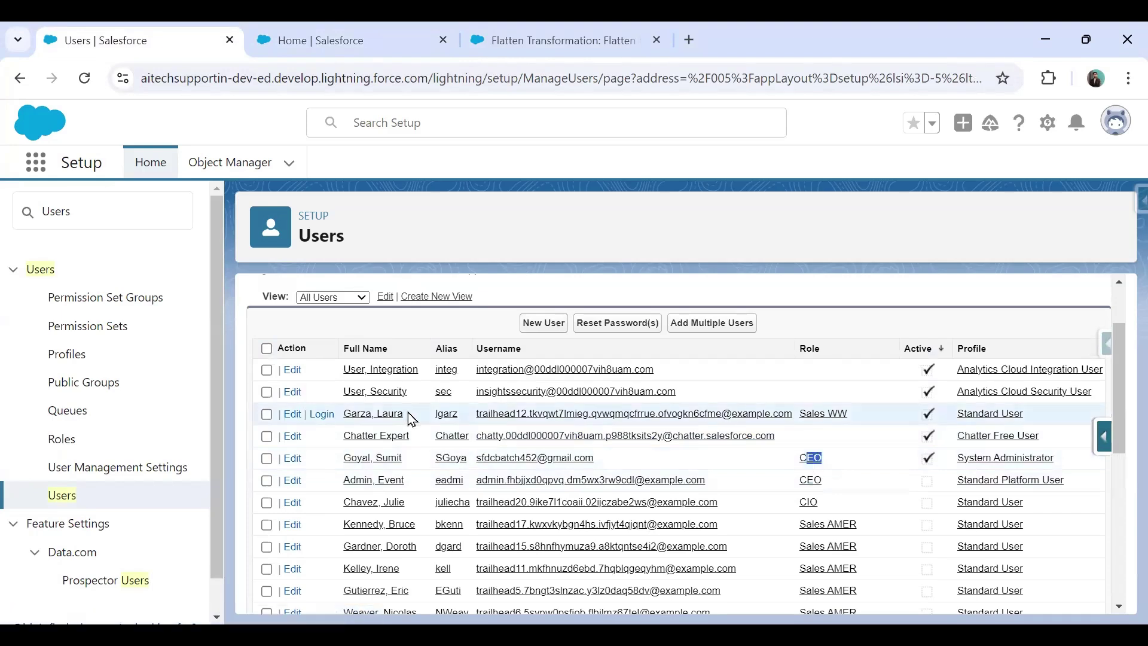
- Compare the active users' assigned roles with the CEO, Sales WW, Sales AMER and Sales EMEA levels of the role hierarchy
{"action": "left_click", "coordinate": [295, 42]}
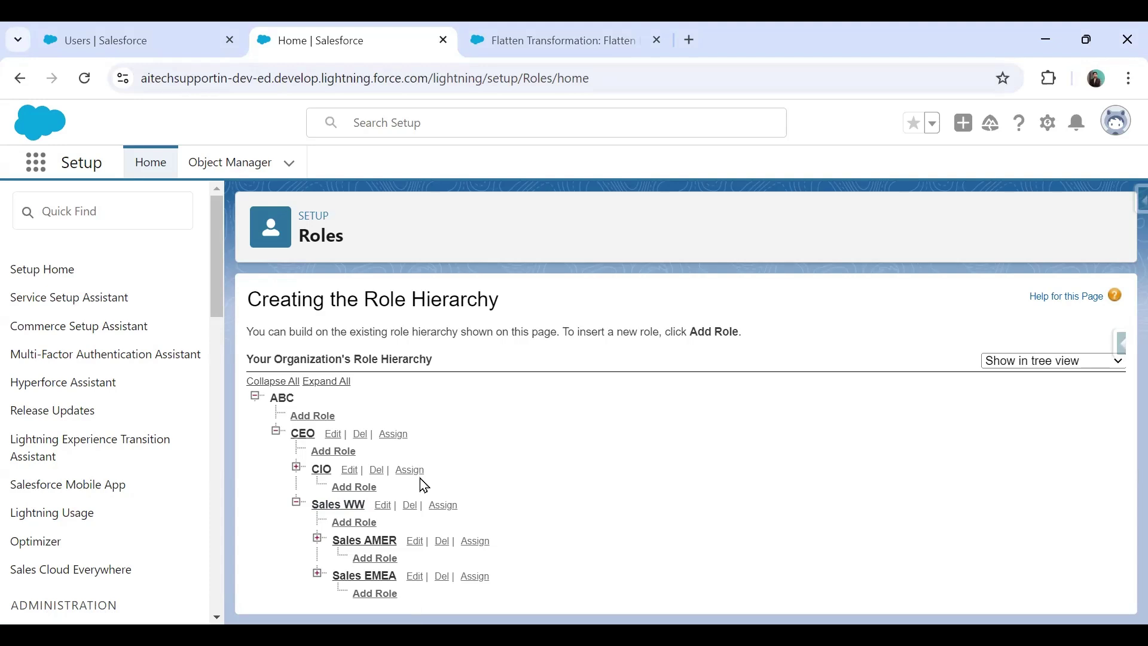
{"action": "left_click", "coordinate": [107, 40]}
{"action": "left_click_drag", "start_coordinate": [852, 459], "coordinate": [806, 458]}
{"action": "triple_click", "coordinate": [627, 467]}
{"action": "left_click", "coordinate": [907, 464]}
{"action": "left_click", "coordinate": [323, 37]}
{"action": "left_click_drag", "start_coordinate": [286, 504], "coordinate": [363, 505]}
{"action": "left_click_drag", "start_coordinate": [290, 535], "coordinate": [379, 579]}
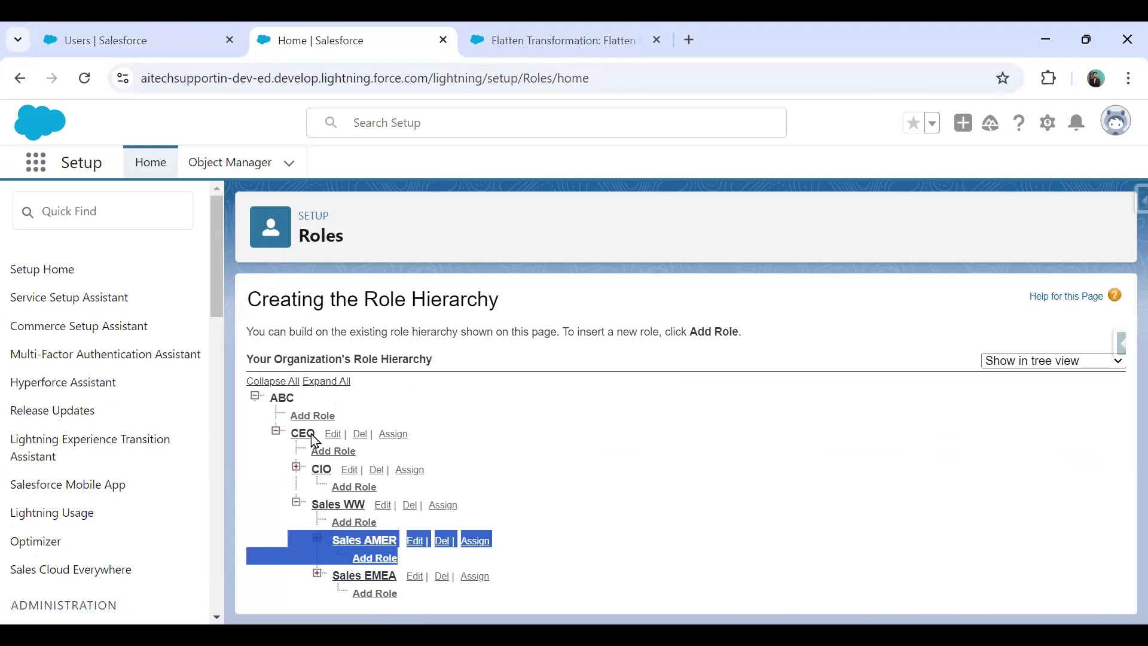
- Launch the Analytics Studio app from Salesforce Setup
{"action": "left_click", "coordinate": [36, 162]}
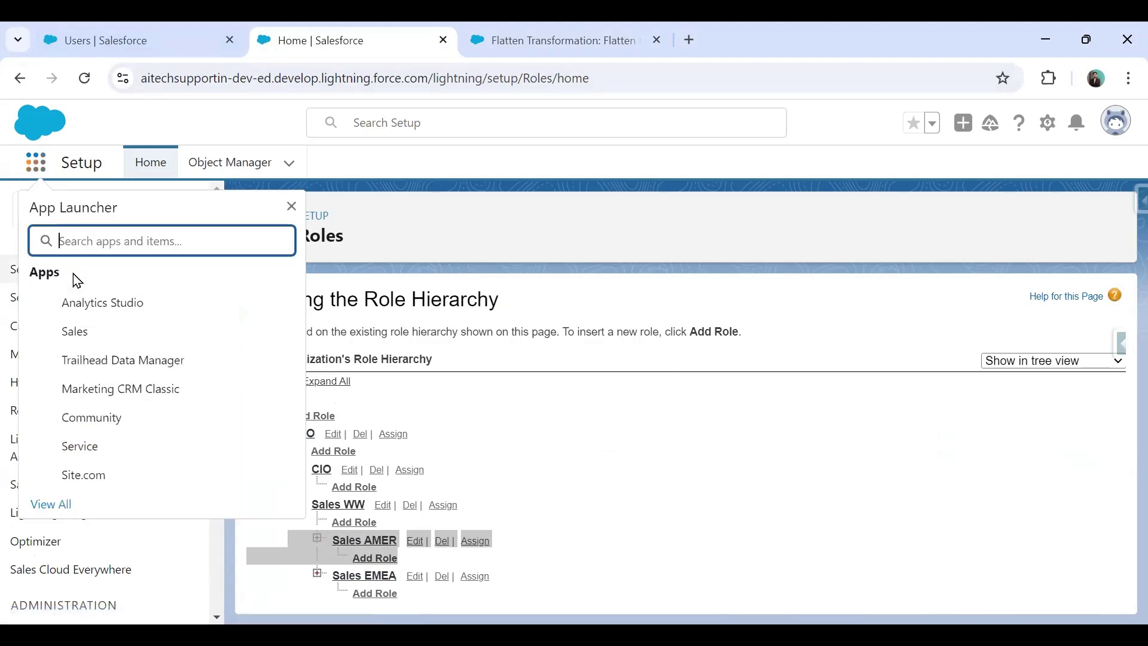
{"action": "left_click", "coordinate": [91, 304]}
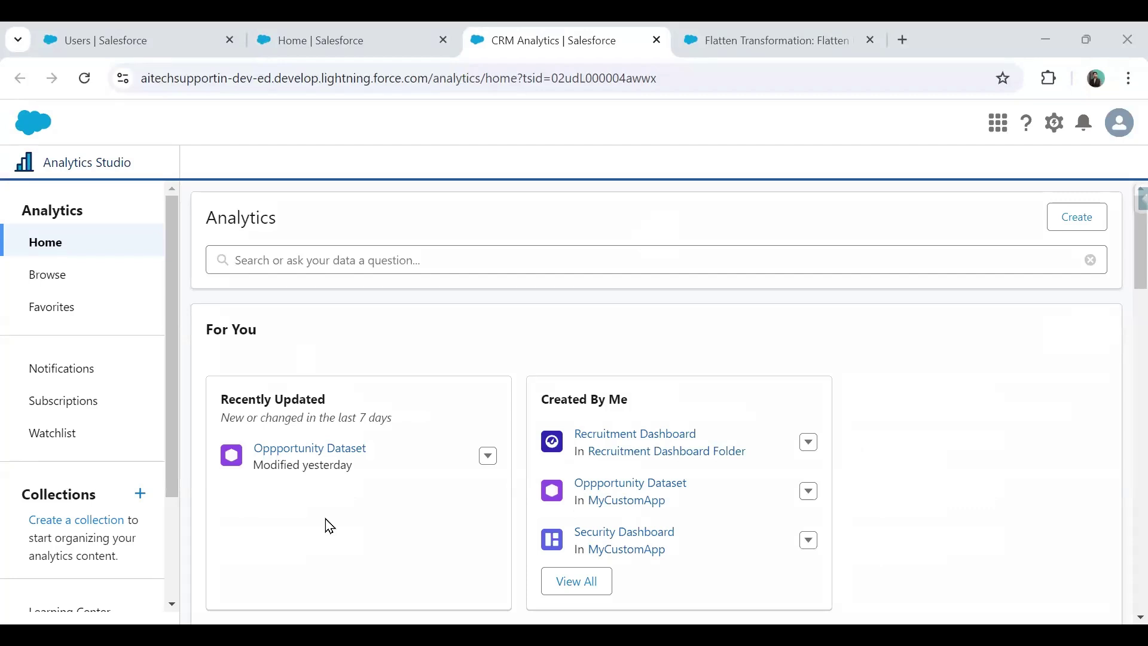
- Read the introduction of the Flatten Transformation help article on flattening the role hierarchy for row-level security
{"action": "left_click", "coordinate": [718, 24]}
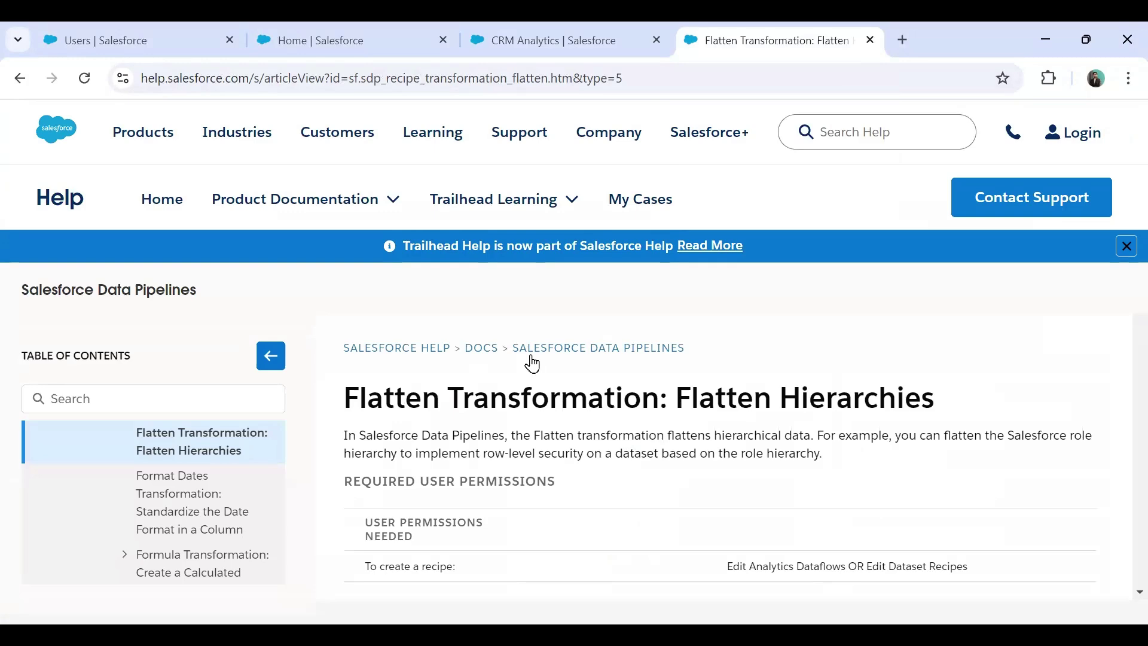
{"action": "scroll", "coordinate": [532, 361], "scroll_direction": "down", "scroll_amount": 3}
{"action": "scroll", "coordinate": [533, 361], "scroll_direction": "up", "scroll_amount": 3}
{"action": "left_click_drag", "start_coordinate": [369, 436], "coordinate": [814, 436]}
{"action": "left_click", "coordinate": [564, 435]}
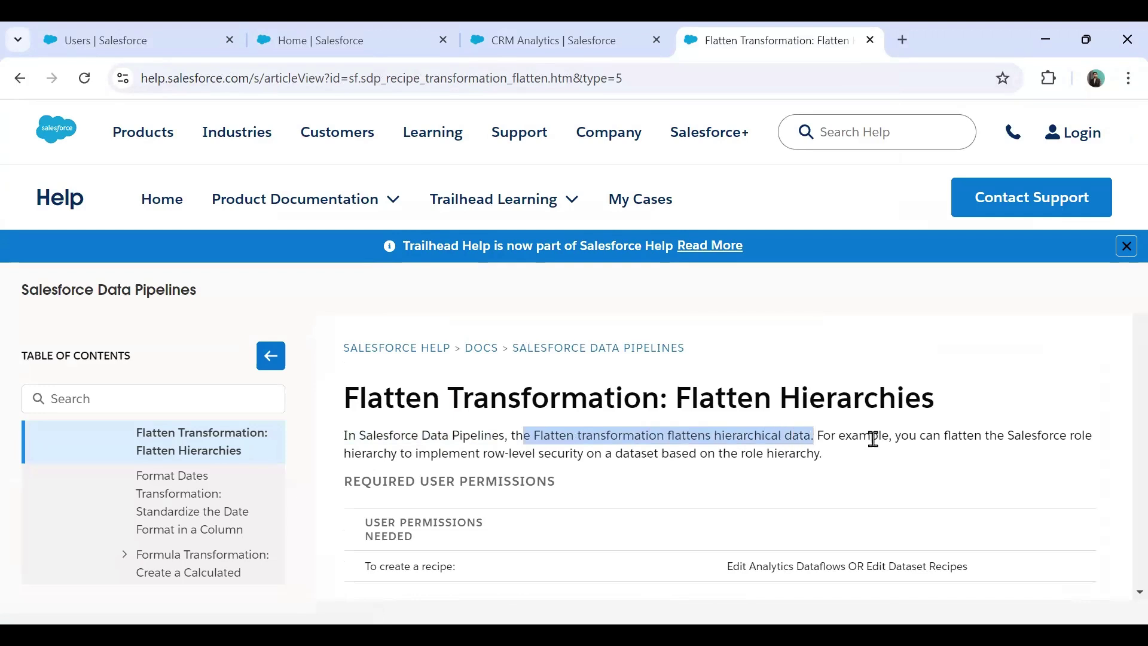
{"action": "left_click", "coordinate": [443, 452]}
{"action": "left_click_drag", "start_coordinate": [382, 453], "coordinate": [828, 461]}
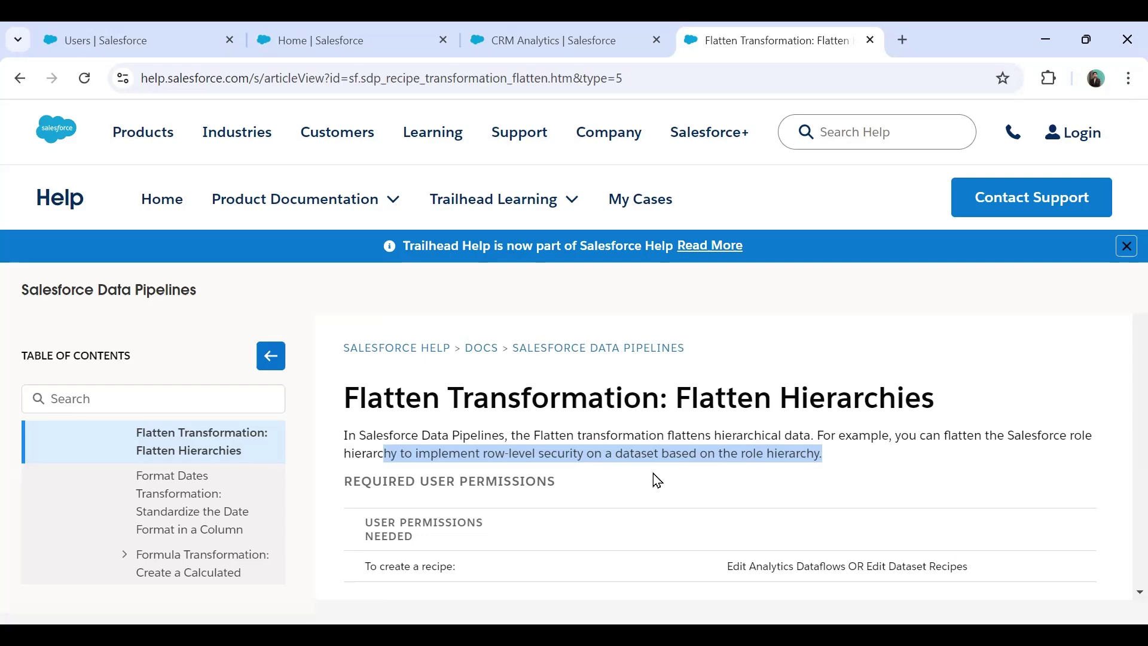
- Examine the Flatten Transformation article's example table, focusing on the generated Roles and Role Path columns
{"action": "scroll", "coordinate": [653, 478], "scroll_direction": "down", "scroll_amount": 5}
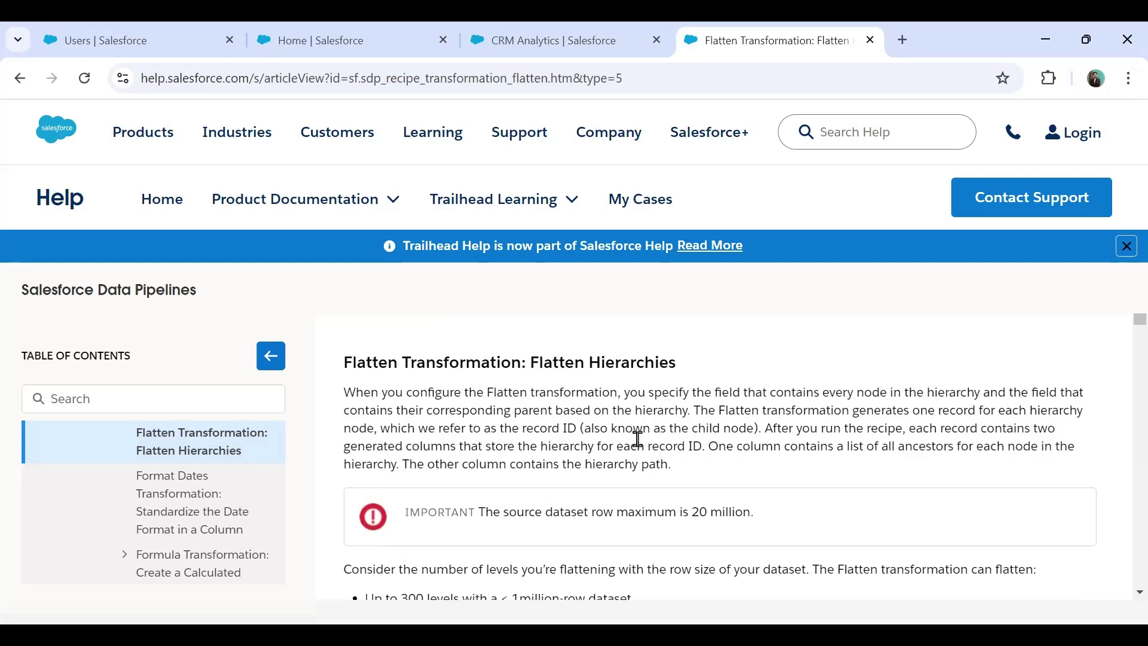
{"action": "scroll", "coordinate": [638, 444], "scroll_direction": "down", "scroll_amount": 4}
{"action": "scroll", "coordinate": [641, 445], "scroll_direction": "down", "scroll_amount": 1}
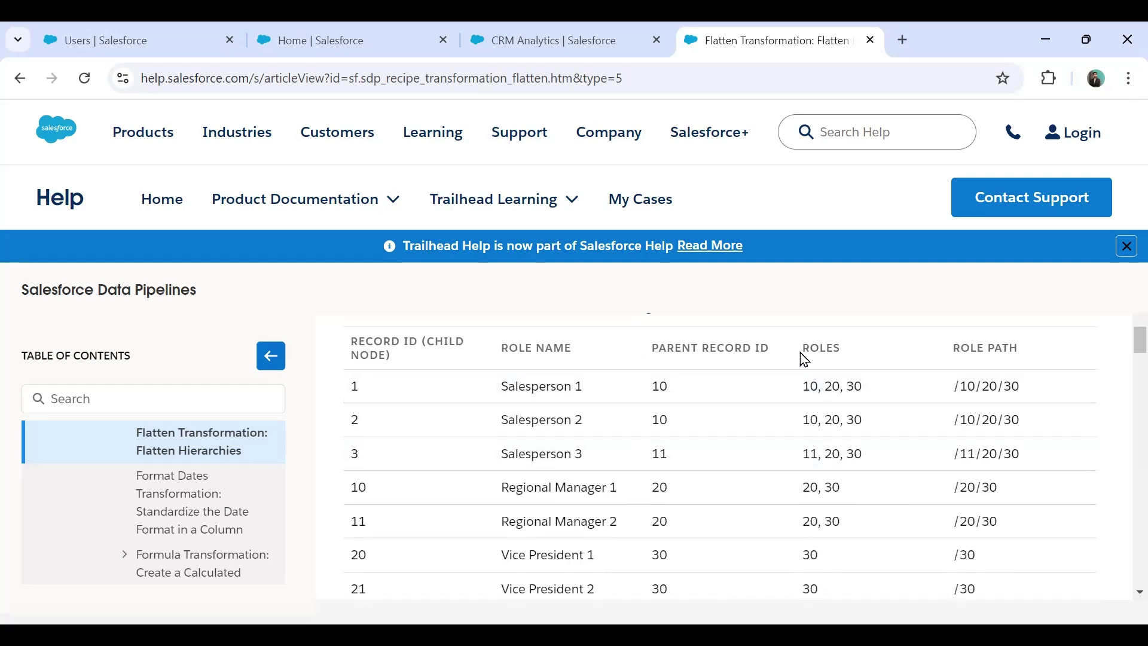
{"action": "left_click_drag", "start_coordinate": [801, 347], "coordinate": [845, 351]}
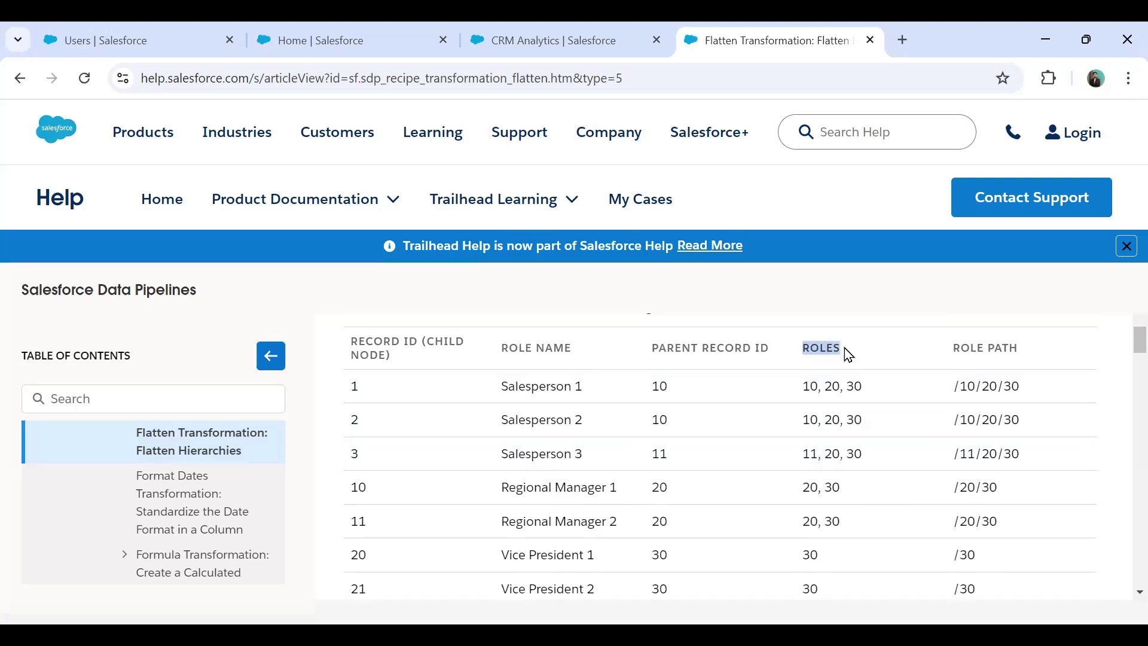
{"action": "left_click_drag", "start_coordinate": [951, 347], "coordinate": [1028, 356]}
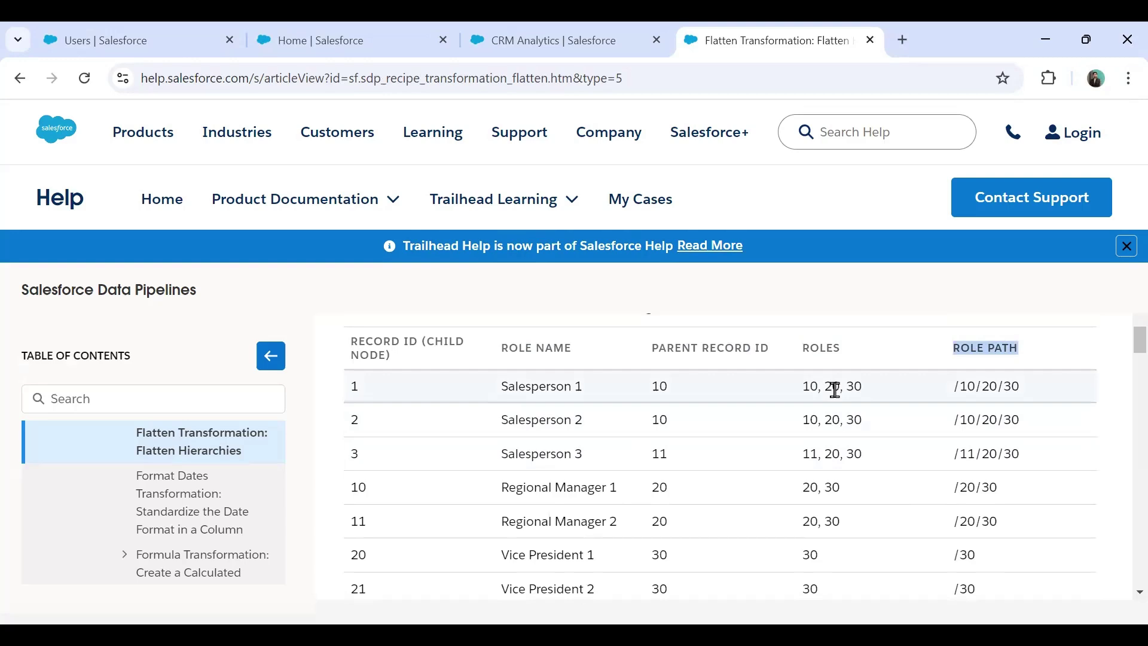
{"action": "scroll", "coordinate": [834, 390], "scroll_direction": "up", "scroll_amount": 3}
{"action": "scroll", "coordinate": [837, 472], "scroll_direction": "down", "scroll_amount": 5}
{"action": "scroll", "coordinate": [828, 438], "scroll_direction": "down", "scroll_amount": 3}
{"action": "scroll", "coordinate": [819, 453], "scroll_direction": "up", "scroll_amount": 3}
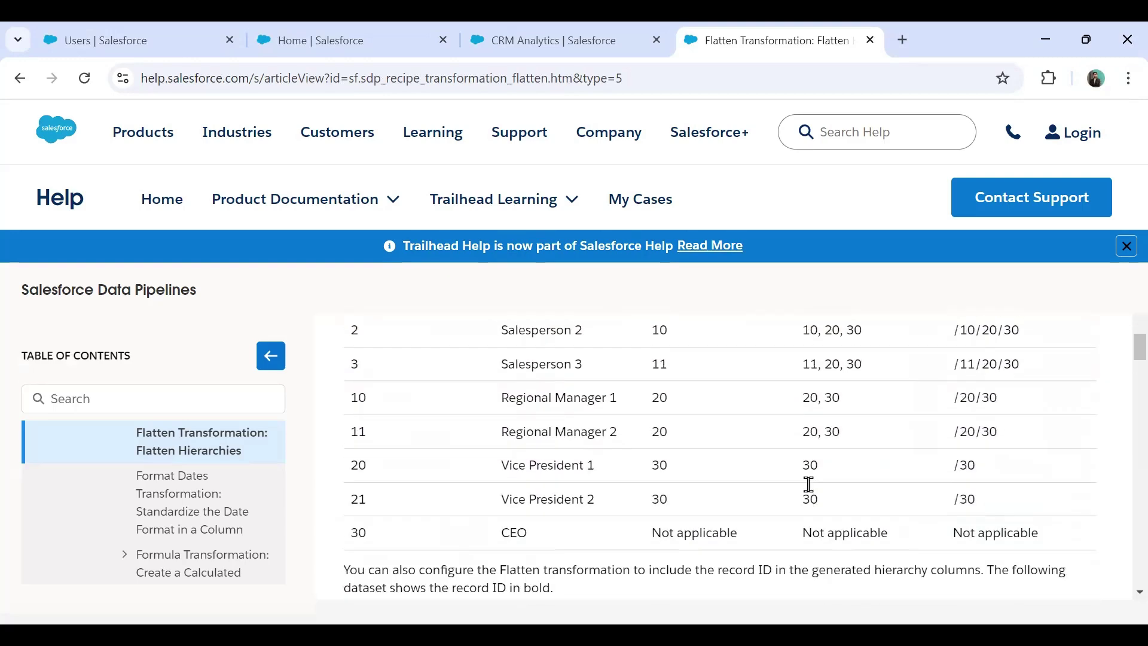
- Examine the Role Path values across the rows of the article's first flattened example table
{"action": "scroll", "coordinate": [815, 423], "scroll_direction": "up", "scroll_amount": 3}
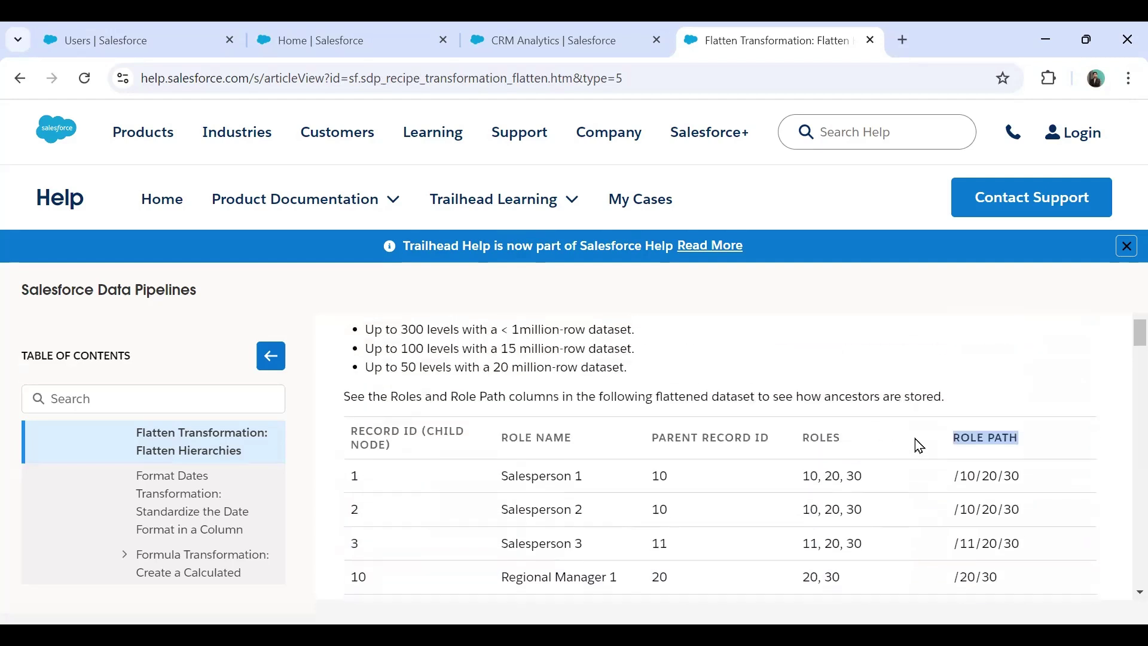
{"action": "left_click", "coordinate": [955, 477]}
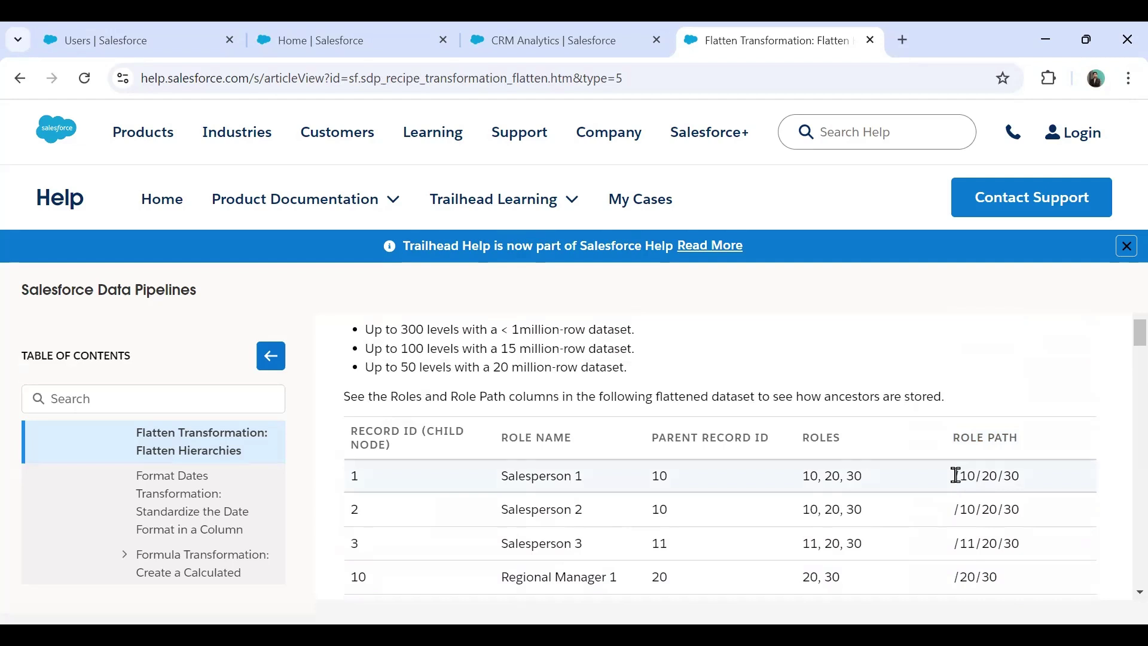
{"action": "scroll", "coordinate": [755, 447], "scroll_direction": "down", "scroll_amount": 2}
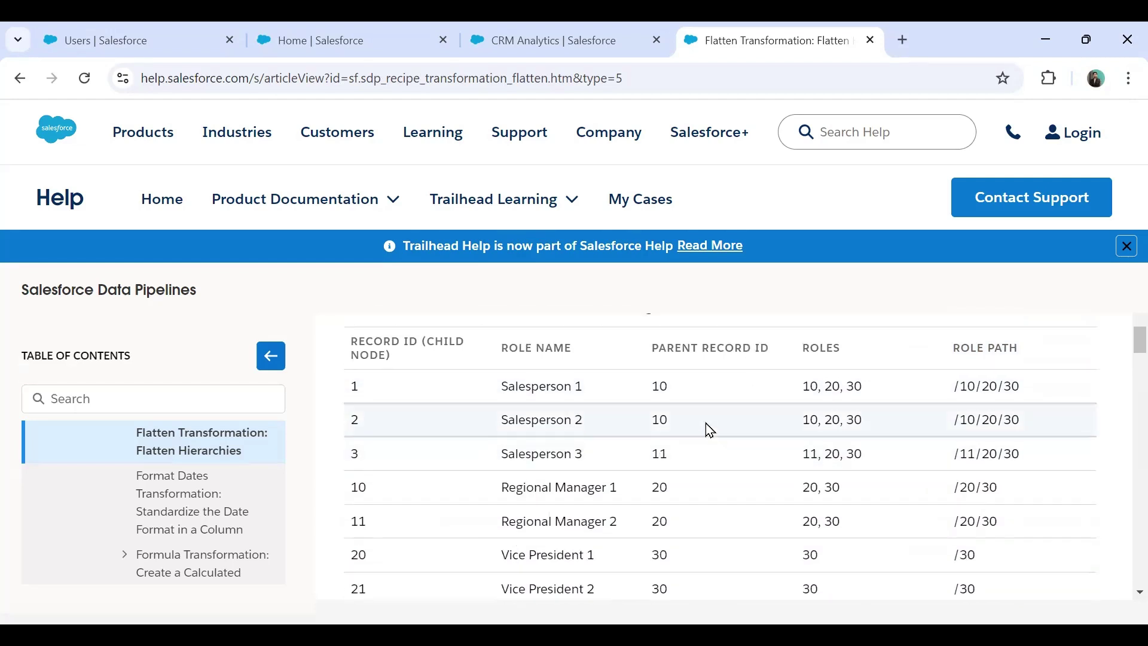
{"action": "scroll", "coordinate": [649, 495], "scroll_direction": "down", "scroll_amount": 2}
{"action": "scroll", "coordinate": [649, 495], "scroll_direction": "up", "scroll_amount": 3}
{"action": "scroll", "coordinate": [649, 495], "scroll_direction": "down", "scroll_amount": 3}
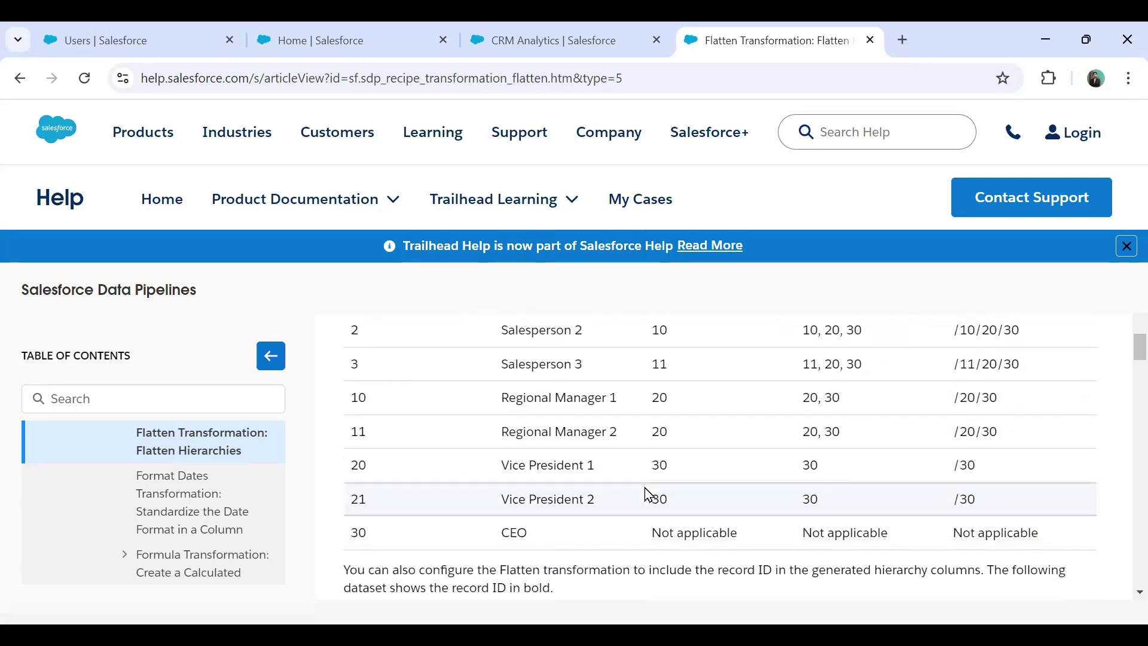
{"action": "scroll", "coordinate": [531, 413], "scroll_direction": "up", "scroll_amount": 3}
{"action": "scroll", "coordinate": [515, 459], "scroll_direction": "down", "scroll_amount": 2}
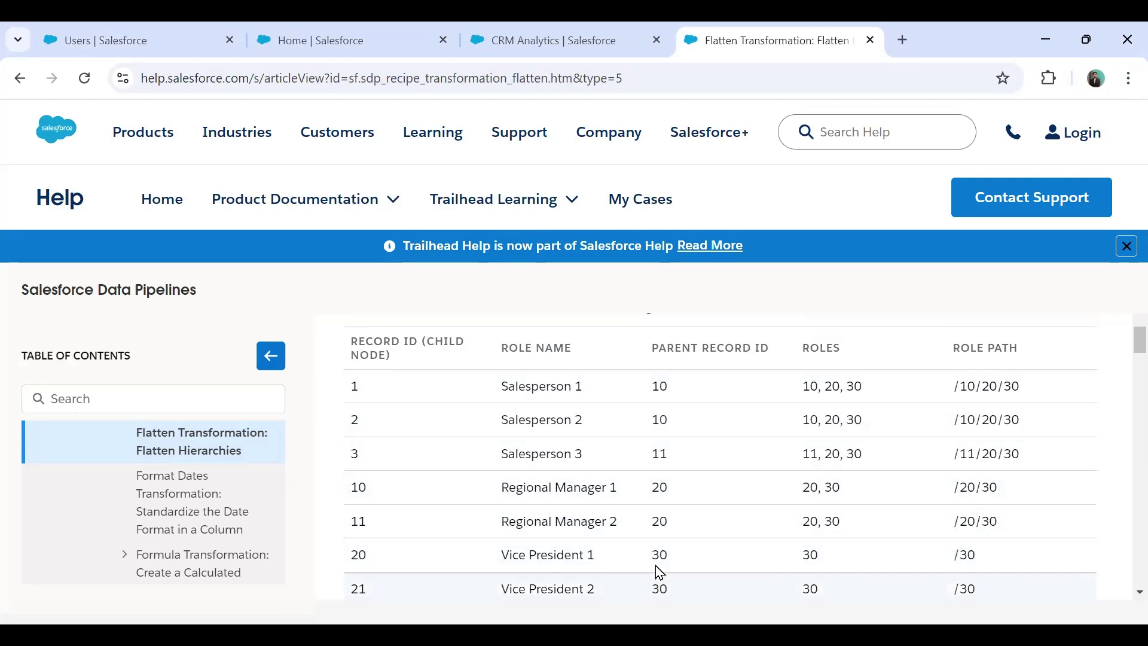
- Trace the parent record IDs of the CEO, Vice President and Regional Manager rows in the first example table
{"action": "scroll", "coordinate": [660, 583], "scroll_direction": "down", "scroll_amount": 2}
{"action": "left_click_drag", "start_coordinate": [652, 533], "coordinate": [720, 538]}
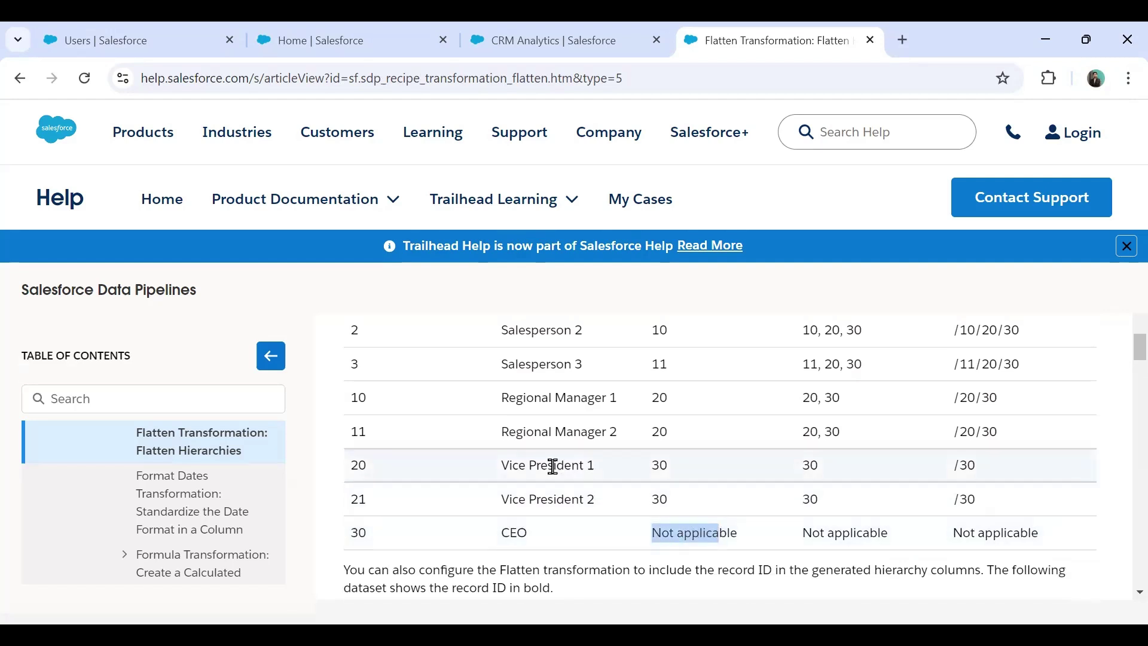
{"action": "double_click", "coordinate": [660, 465]}
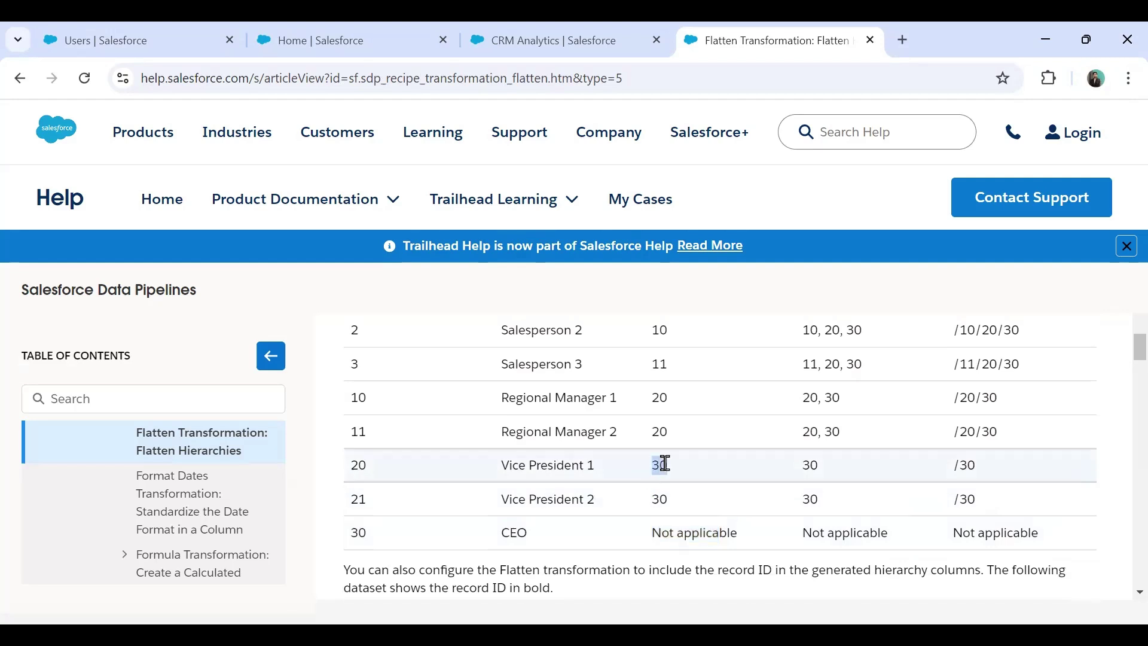
{"action": "double_click", "coordinate": [667, 499]}
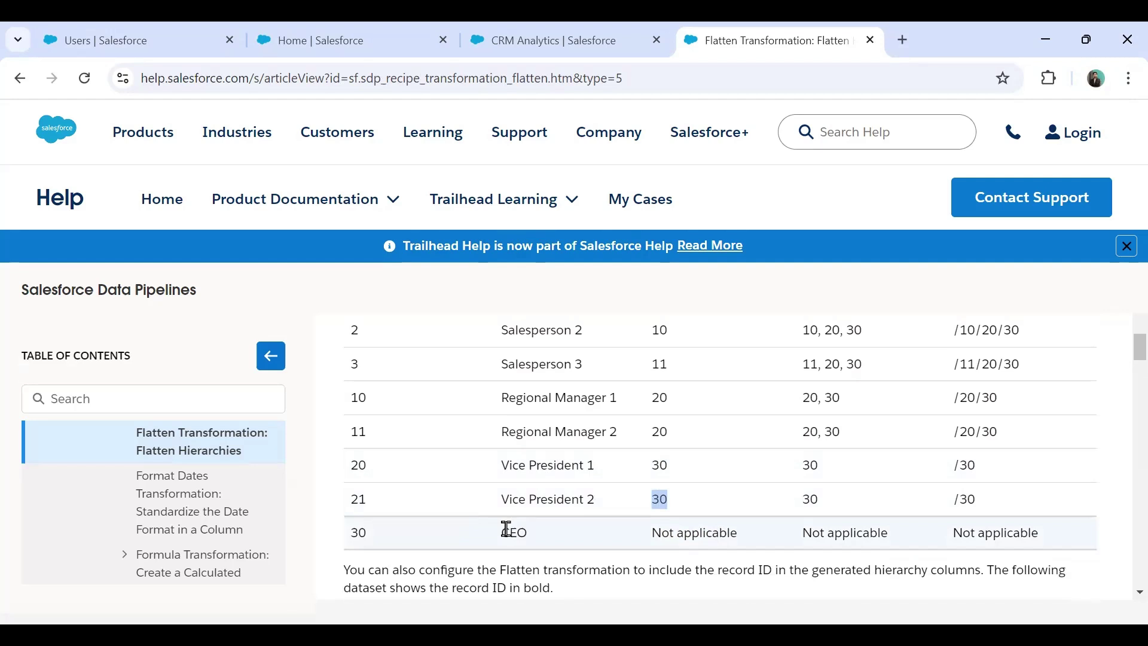
{"action": "left_click_drag", "start_coordinate": [502, 397], "coordinate": [615, 400]}
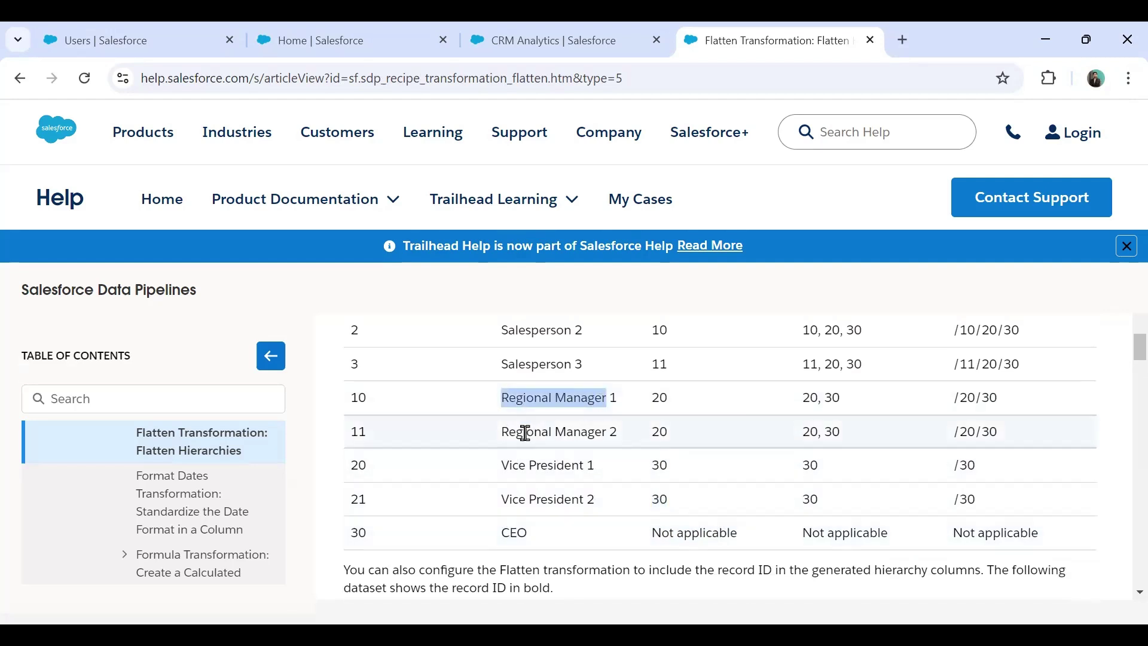
{"action": "left_click", "coordinate": [508, 441]}
{"action": "left_click_drag", "start_coordinate": [508, 441], "coordinate": [617, 432]}
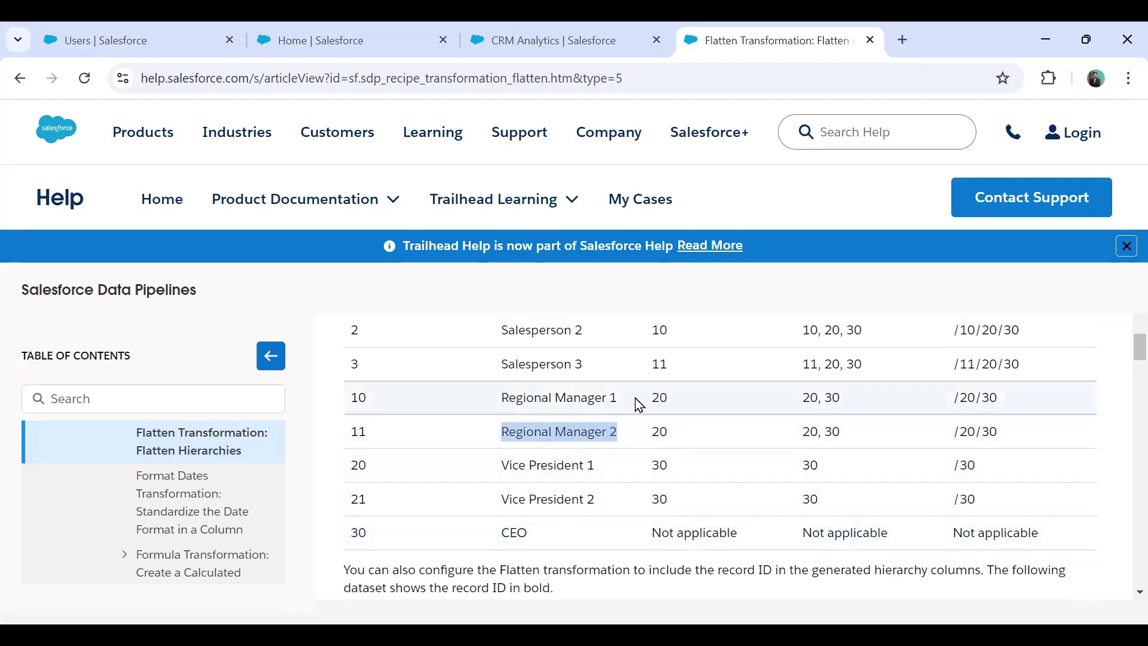
{"action": "left_click_drag", "start_coordinate": [352, 466], "coordinate": [379, 472]}
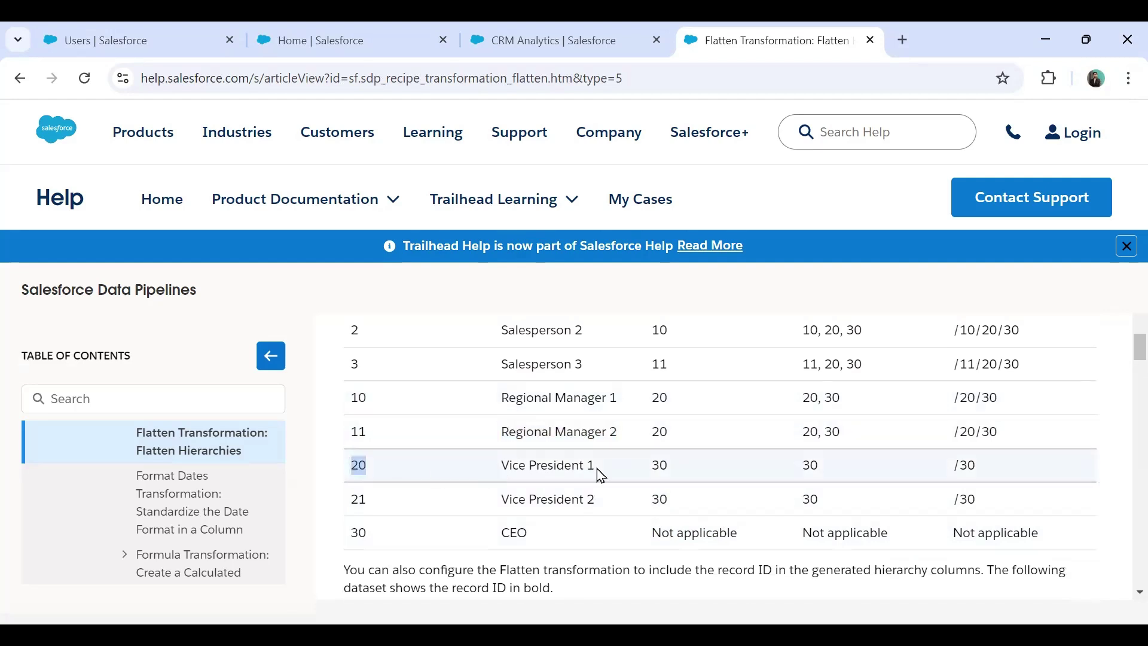
- Match the Salesperson rows' parent record IDs to the Regional Manager 1 and Regional Manager 2 records
{"action": "scroll", "coordinate": [600, 475], "scroll_direction": "up", "scroll_amount": 3}
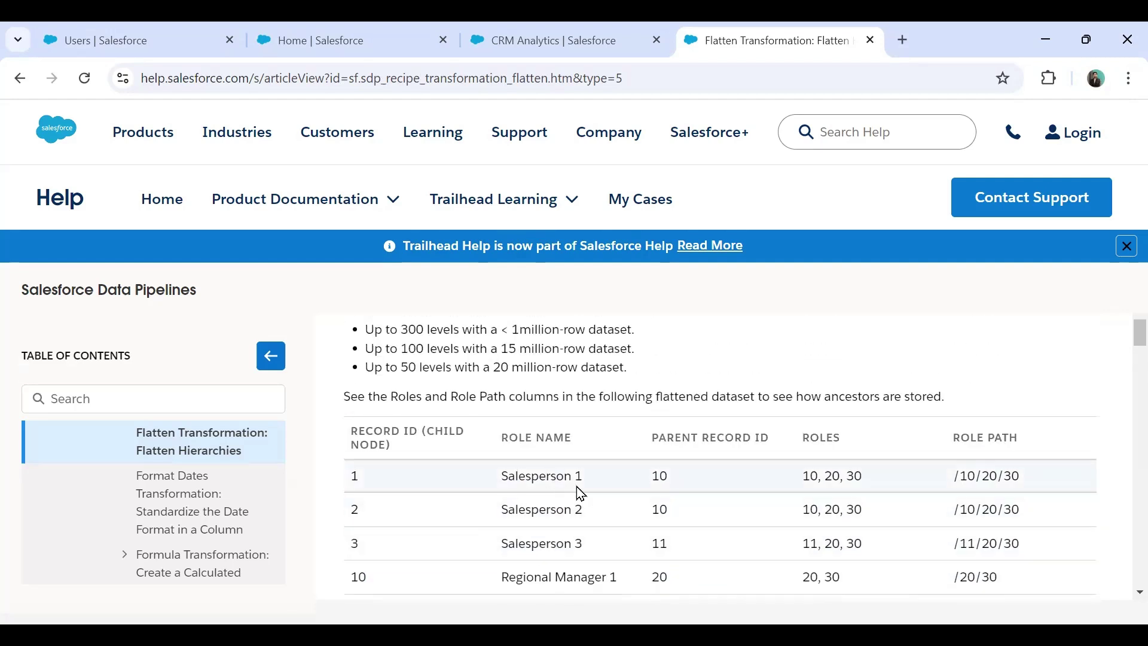
{"action": "scroll", "coordinate": [587, 483], "scroll_direction": "down", "scroll_amount": 2}
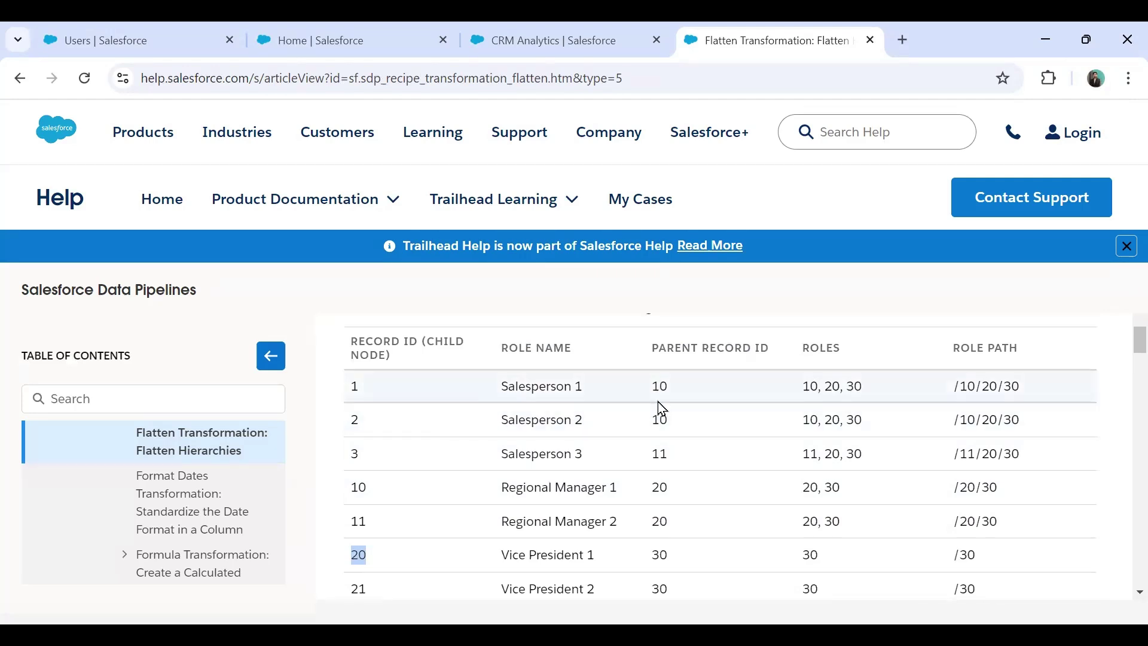
{"action": "double_click", "coordinate": [356, 493]}
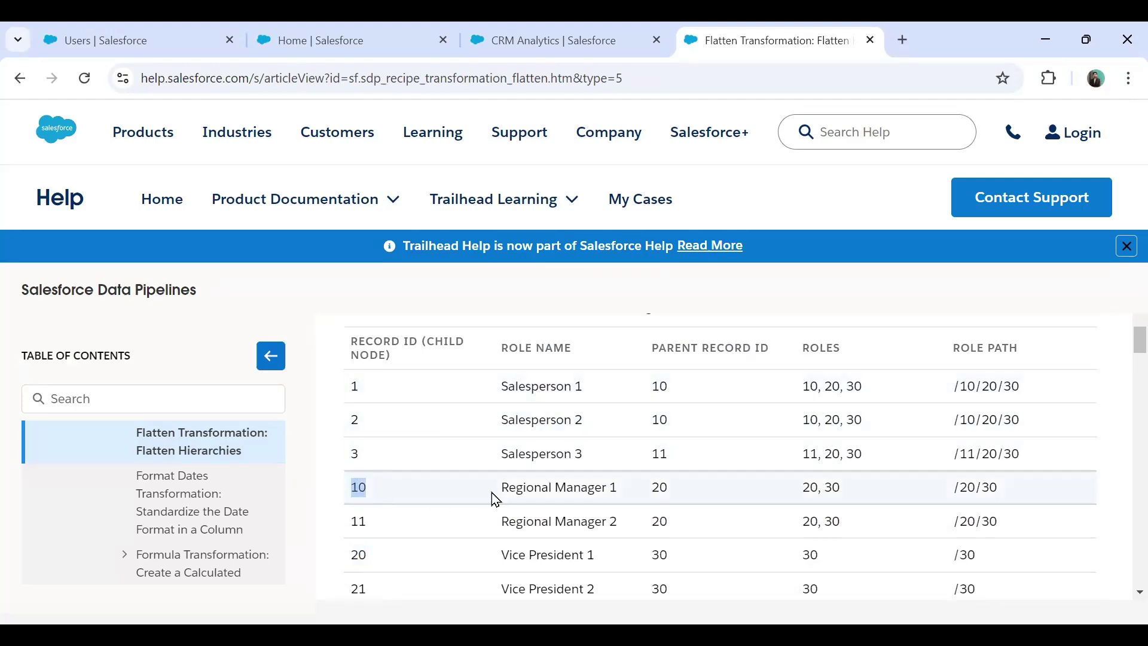
{"action": "left_click_drag", "start_coordinate": [501, 453], "coordinate": [556, 456]}
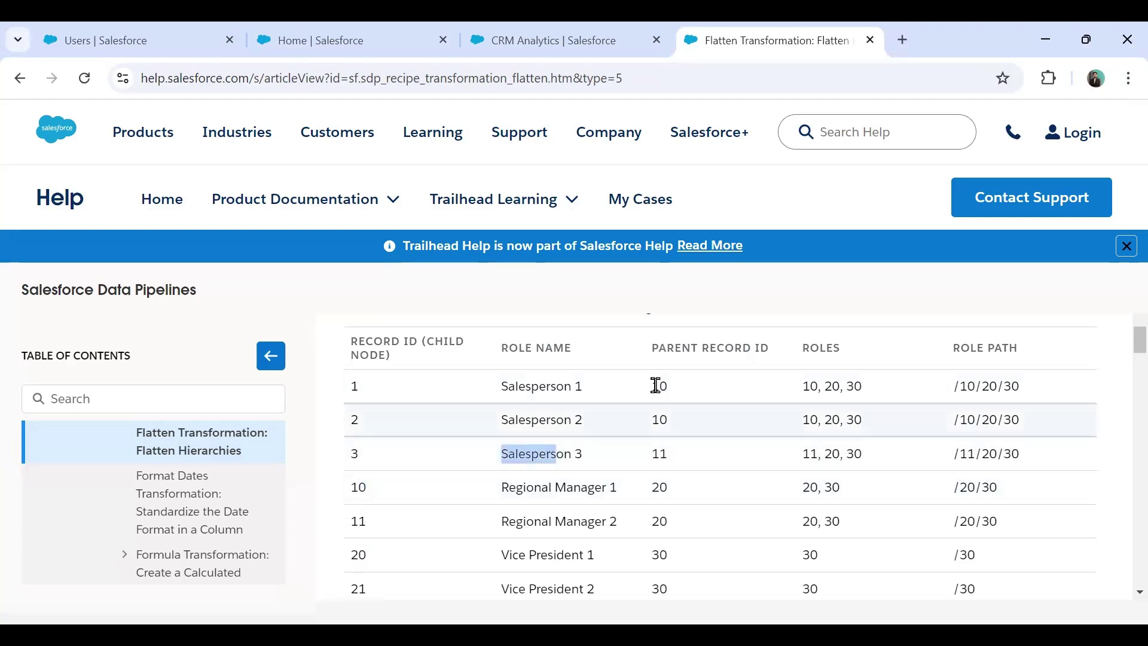
{"action": "double_click", "coordinate": [654, 454]}
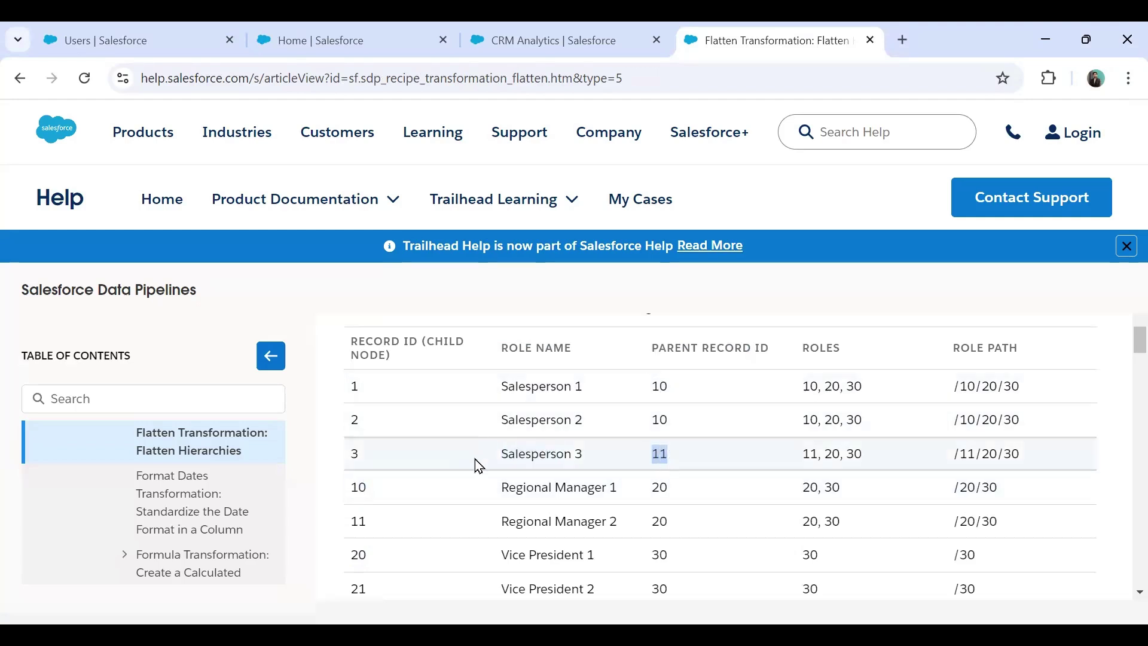
{"action": "left_click_drag", "start_coordinate": [502, 522], "coordinate": [595, 522]}
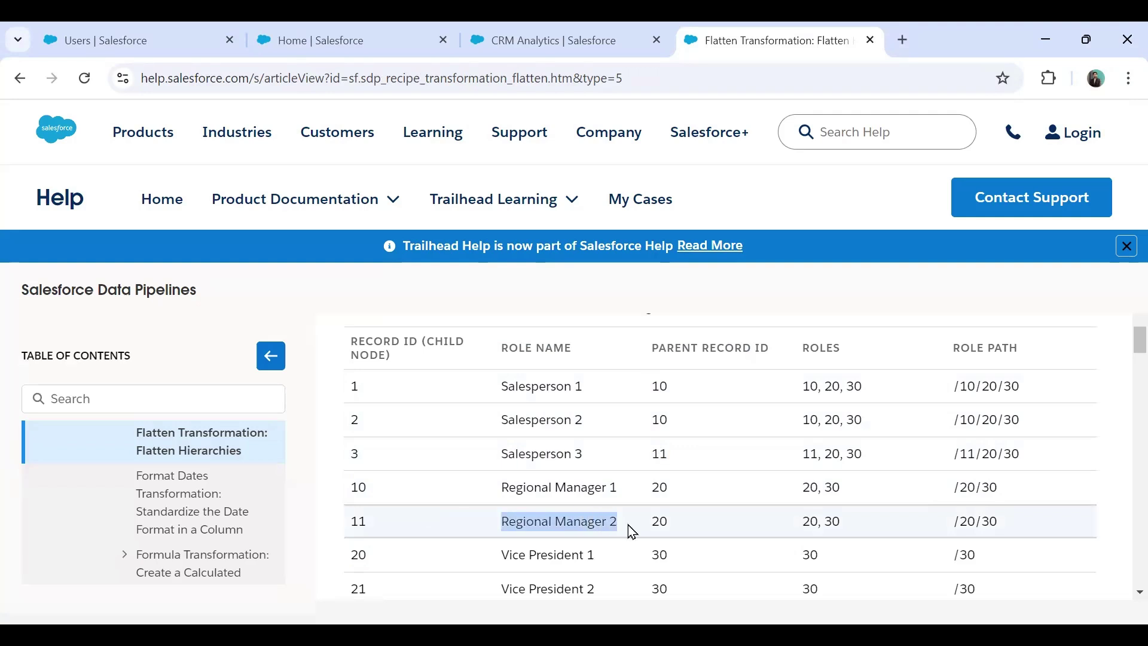
{"action": "scroll", "coordinate": [631, 529], "scroll_direction": "down", "scroll_amount": 1}
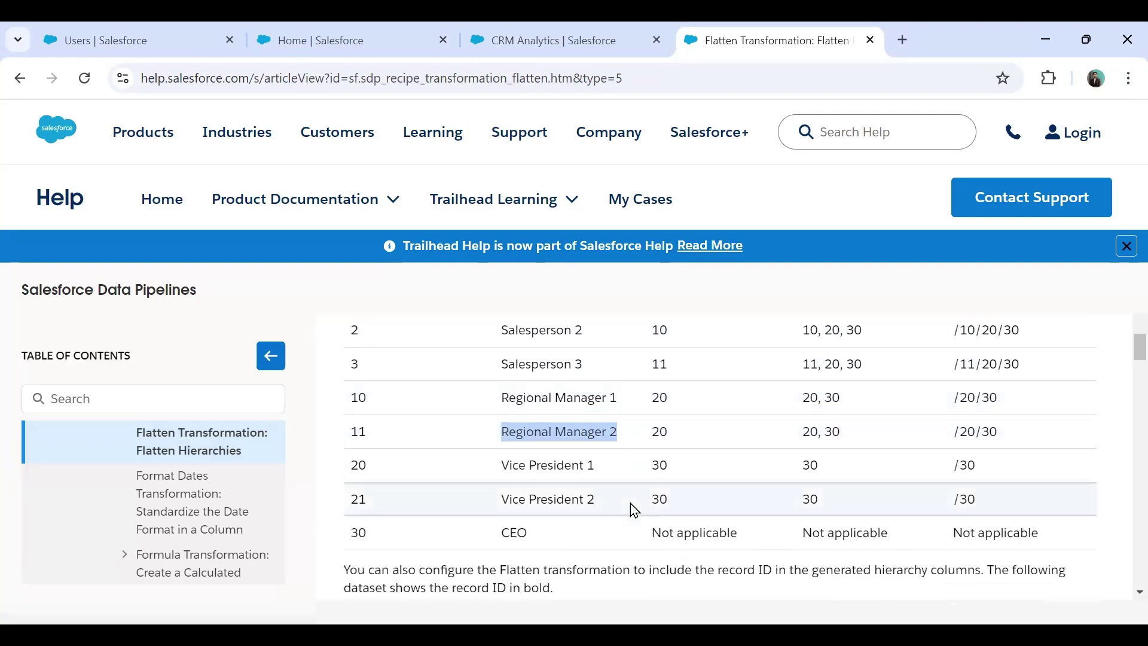
{"action": "scroll", "coordinate": [632, 520], "scroll_direction": "up", "scroll_amount": 1}
{"action": "scroll", "coordinate": [631, 510], "scroll_direction": "up", "scroll_amount": 1}
- Examine how the Roles column stores the ancestors of Salesperson 1, including Regional Manager 1 and Vice President 1
{"action": "left_click_drag", "start_coordinate": [800, 348], "coordinate": [931, 359]}
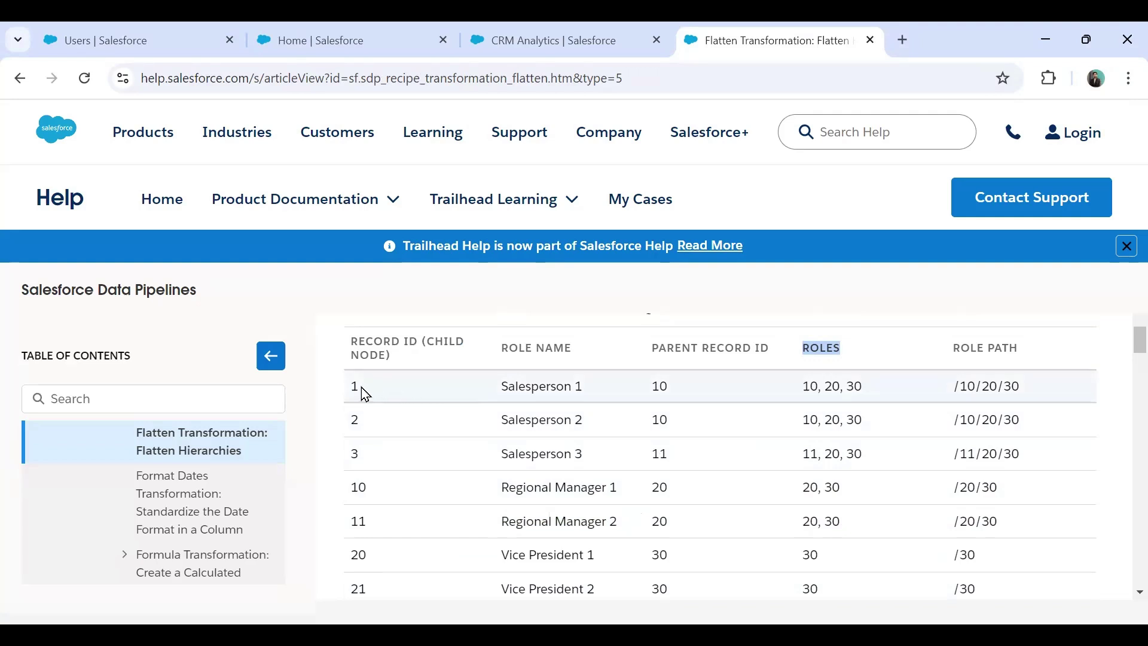
{"action": "left_click_drag", "start_coordinate": [502, 389], "coordinate": [579, 388]}
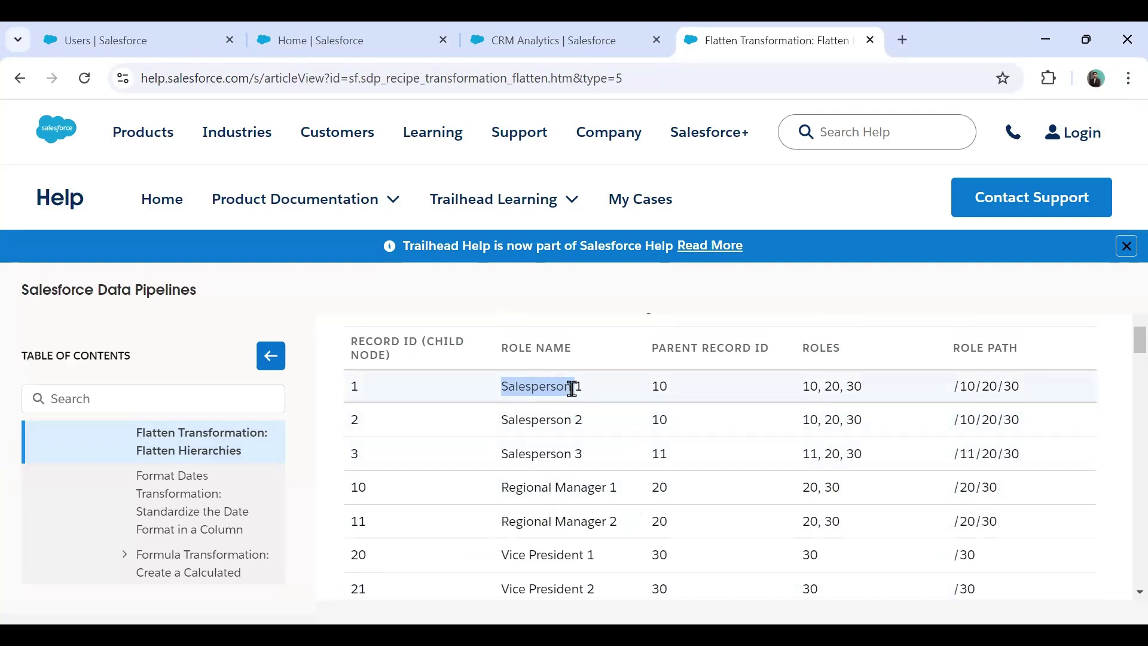
{"action": "left_click", "coordinate": [794, 411]}
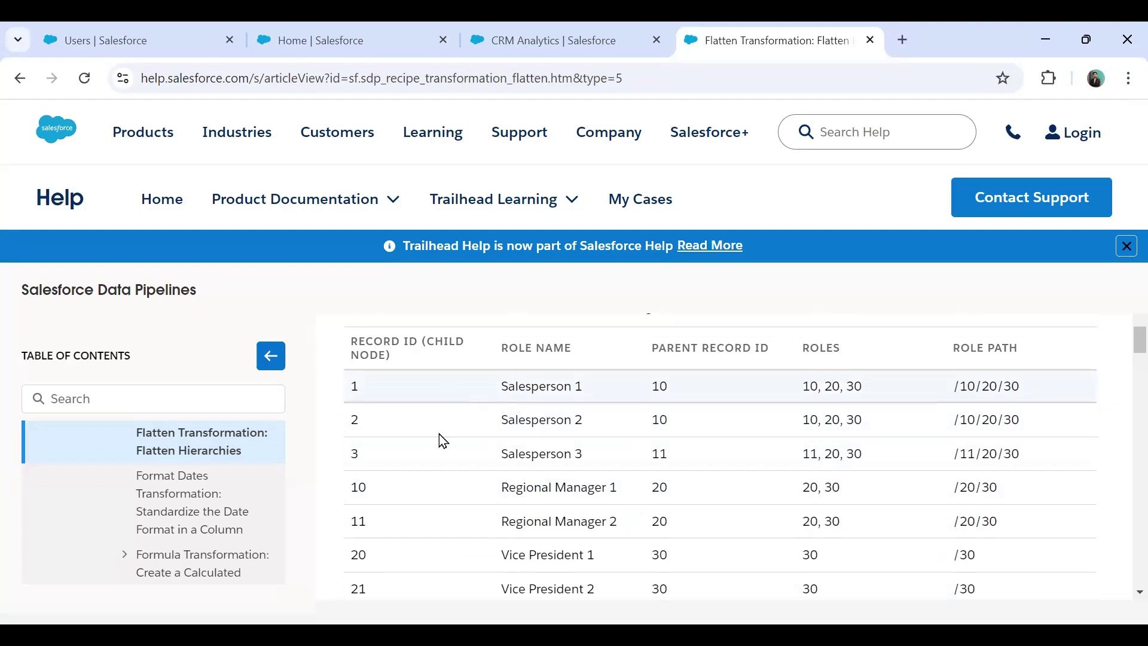
{"action": "left_click_drag", "start_coordinate": [509, 487], "coordinate": [617, 493]}
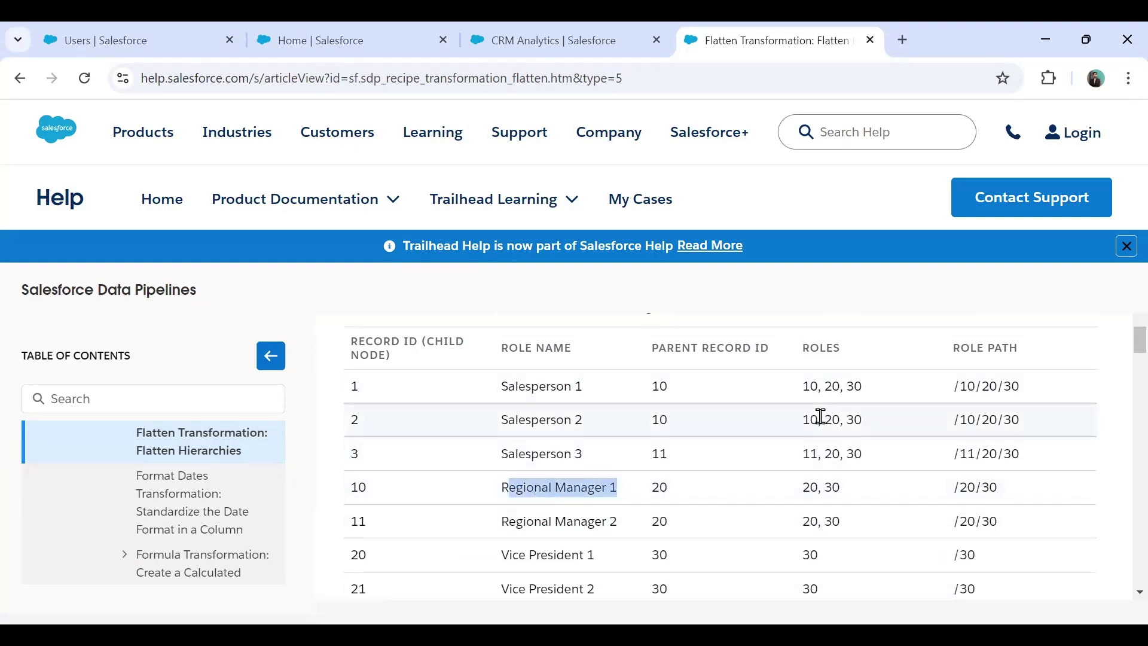
{"action": "left_click_drag", "start_coordinate": [499, 556], "coordinate": [595, 556]}
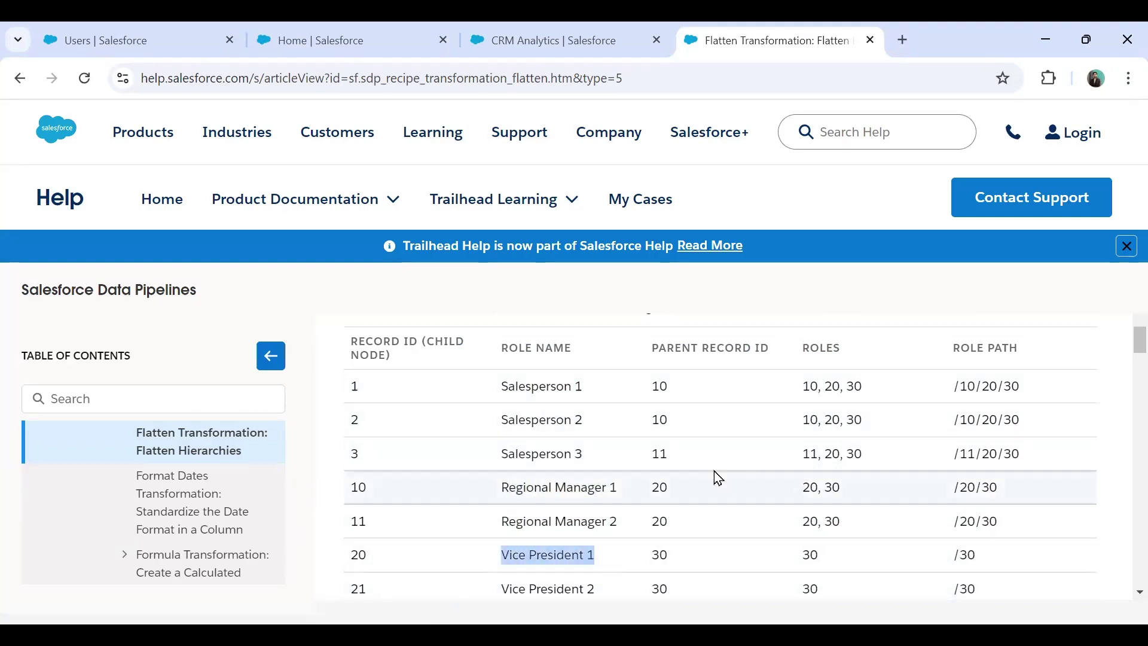
- Compare the first example table with the second one, which includes the record ID in the Roles and Role Path columns
{"action": "scroll", "coordinate": [568, 507], "scroll_direction": "down", "scroll_amount": 4}
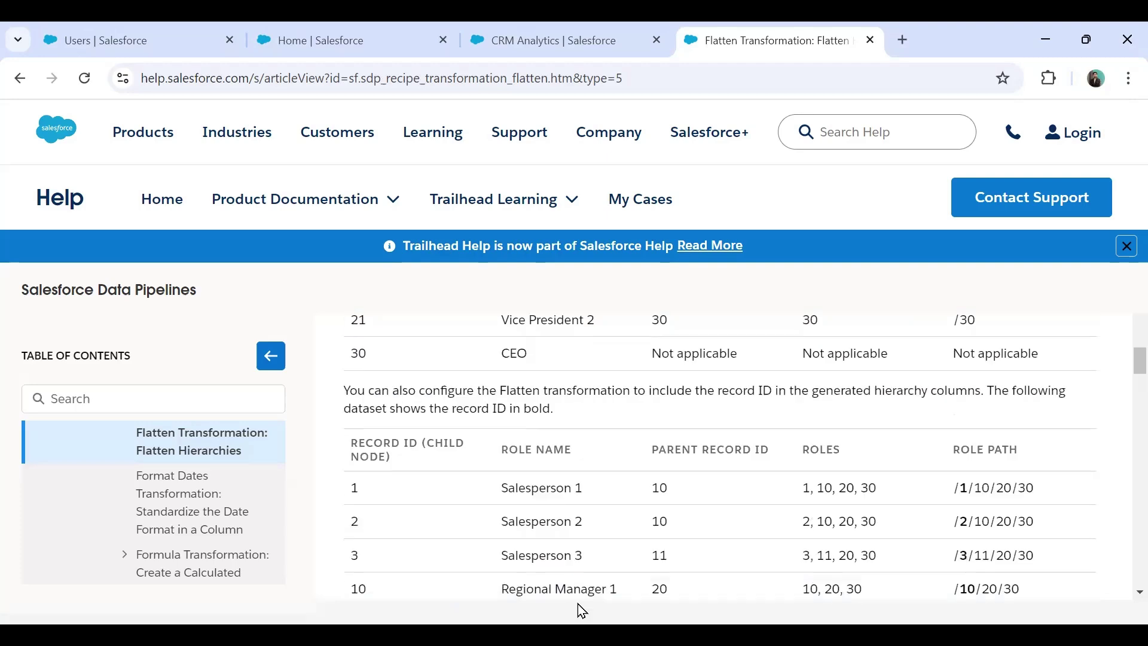
{"action": "scroll", "coordinate": [550, 473], "scroll_direction": "up", "scroll_amount": 4}
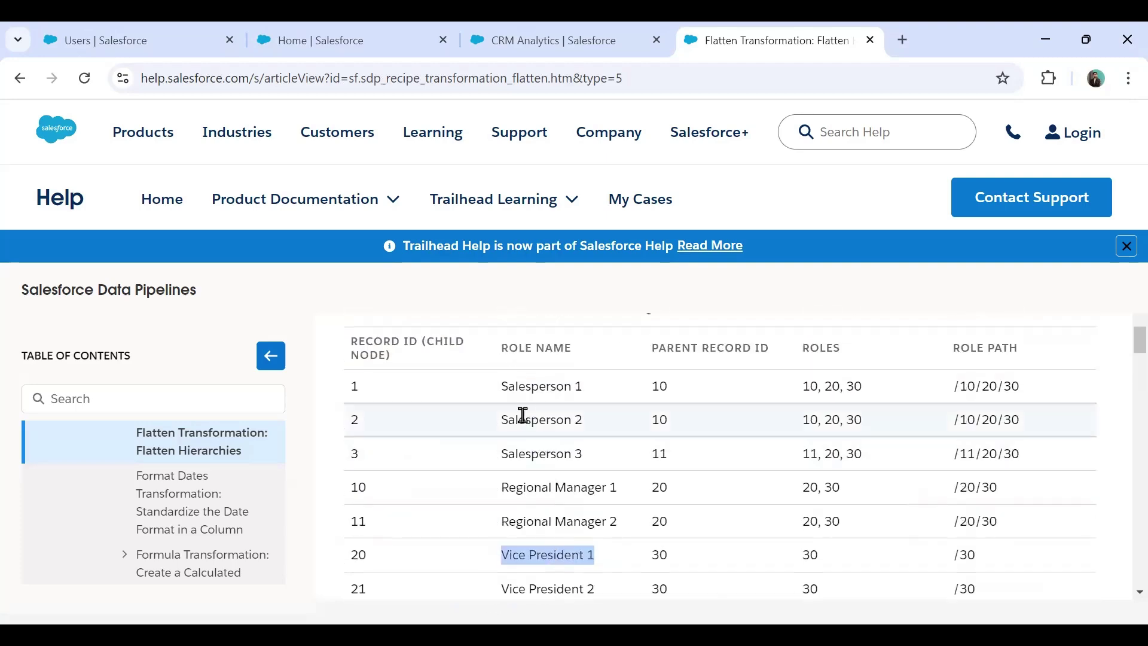
{"action": "scroll", "coordinate": [663, 470], "scroll_direction": "down", "scroll_amount": 2}
{"action": "scroll", "coordinate": [662, 471], "scroll_direction": "down", "scroll_amount": 4}
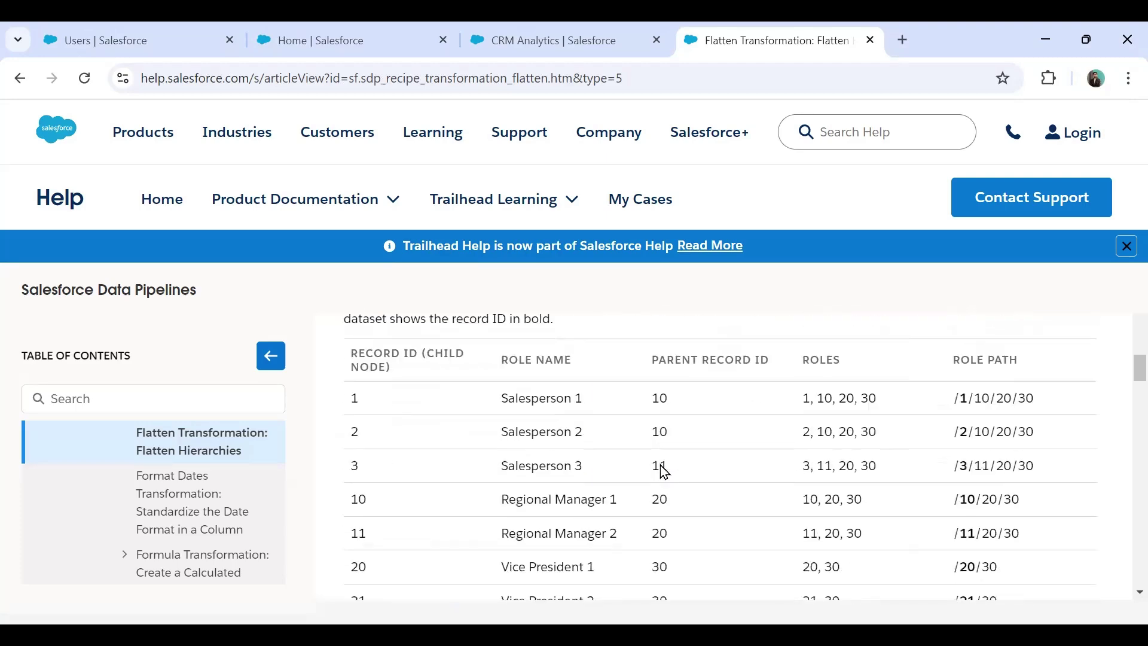
{"action": "scroll", "coordinate": [802, 413], "scroll_direction": "down", "scroll_amount": 2}
{"action": "scroll", "coordinate": [803, 412], "scroll_direction": "up", "scroll_amount": 2}
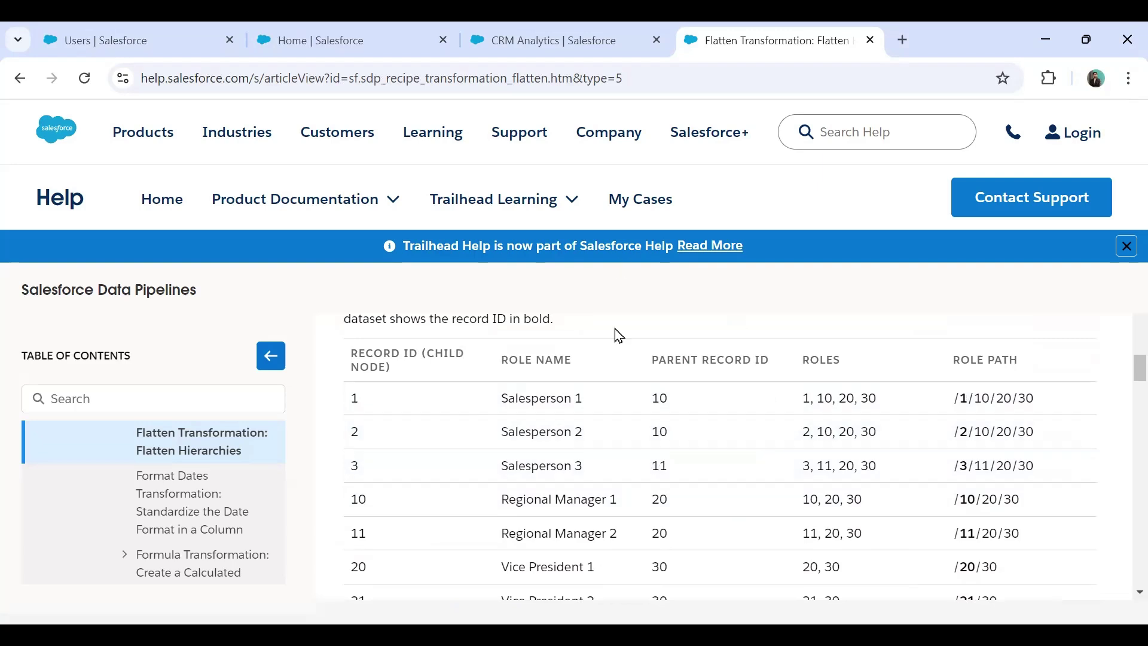
- Switch to Analytics Studio and open Custom Recipe from the Data Manager's recipes
{"action": "left_click", "coordinate": [554, 41]}
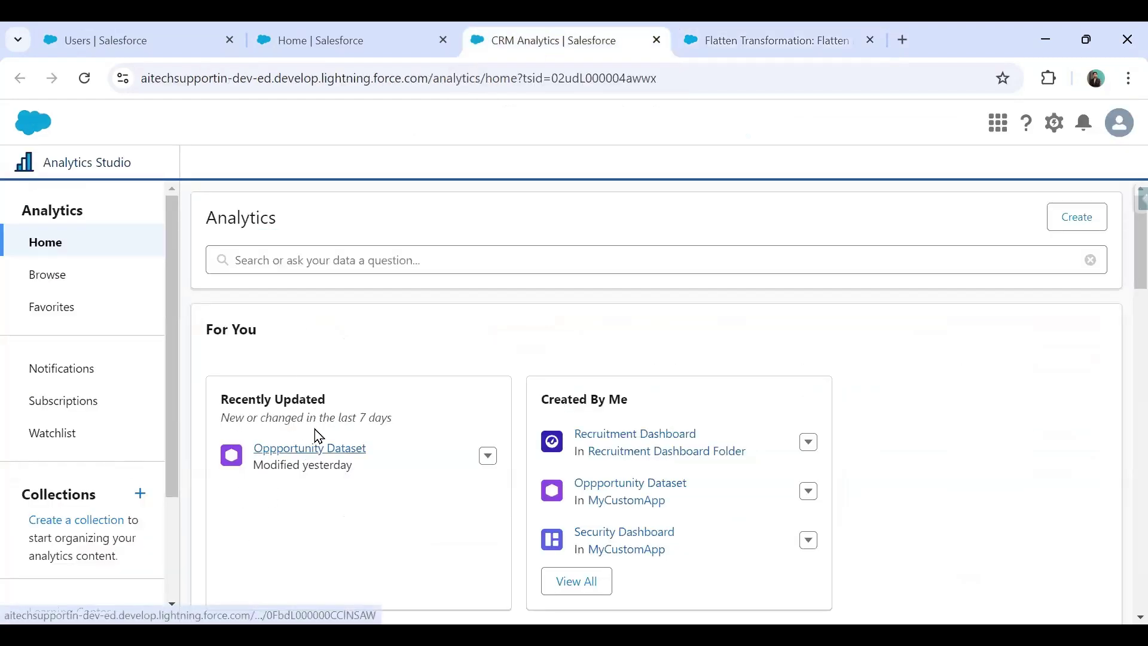
{"action": "scroll", "coordinate": [90, 490], "scroll_direction": "down", "scroll_amount": 3}
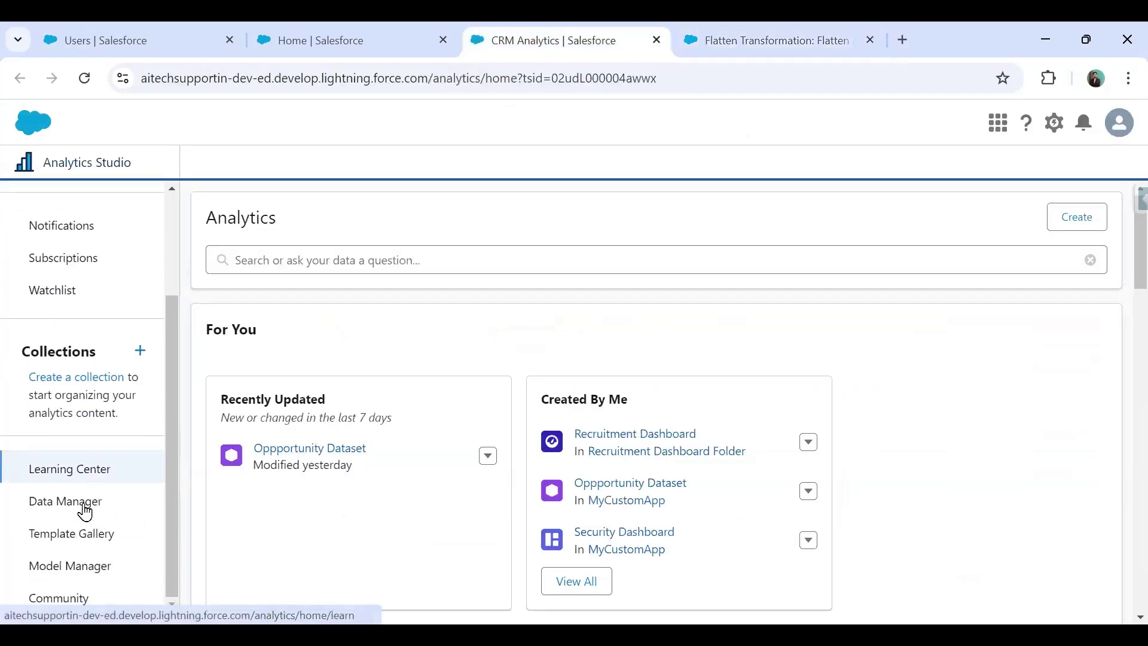
{"action": "left_click", "coordinate": [73, 501]}
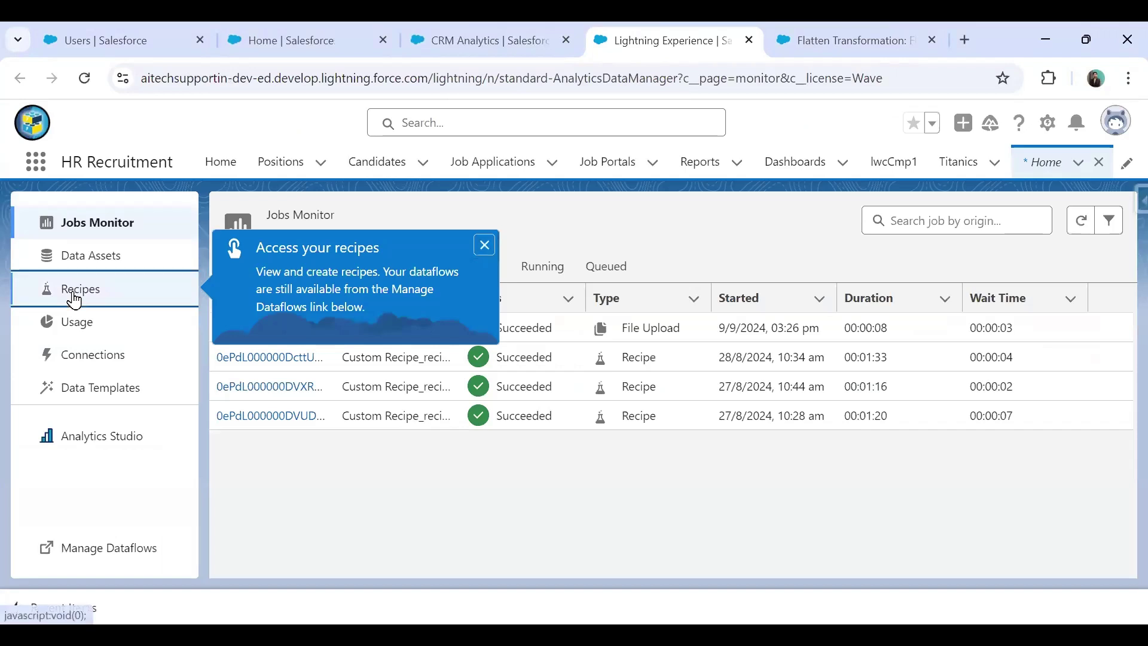
{"action": "left_click", "coordinate": [76, 289]}
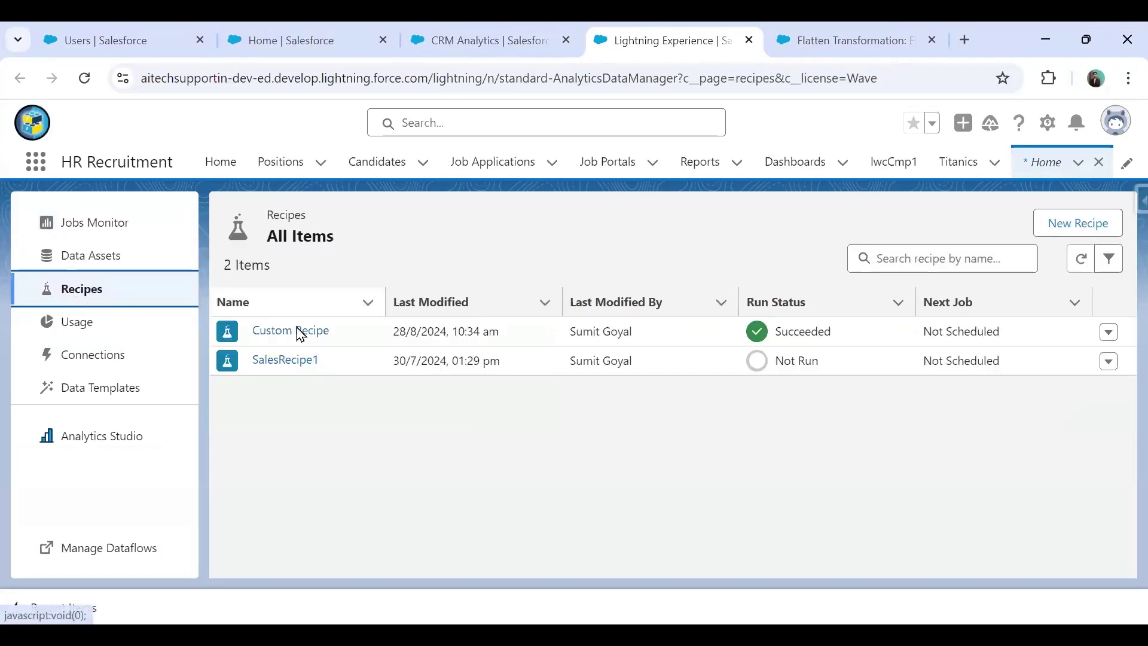
{"action": "left_click", "coordinate": [292, 332]}
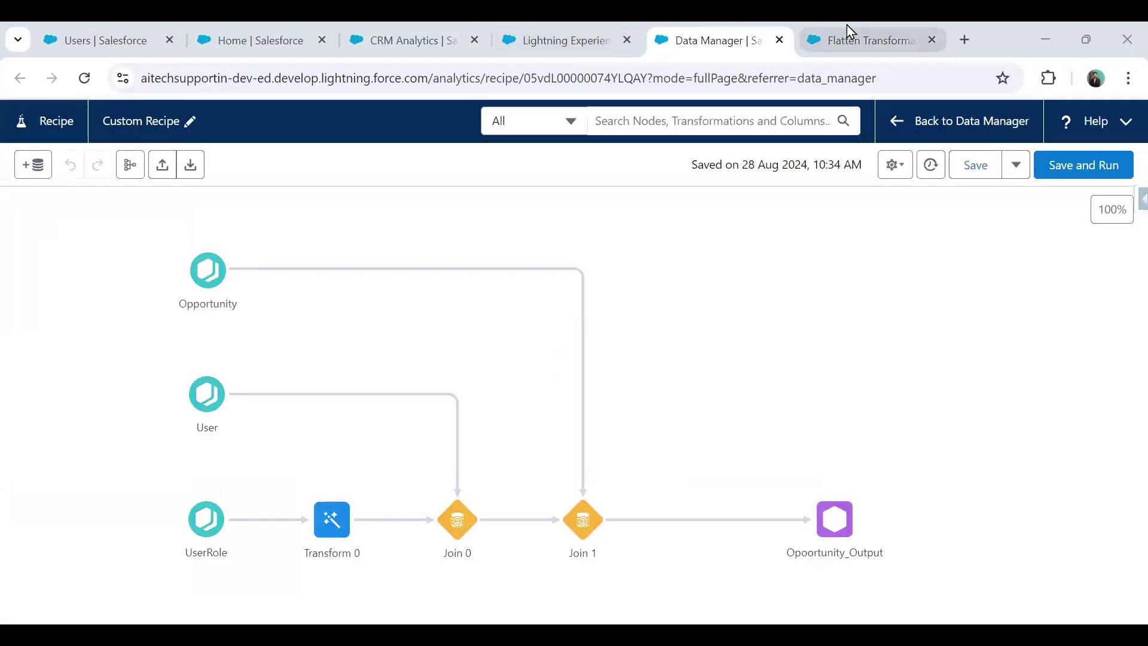
- Glance back at the Flatten Transformation article and open the UserRole input node in Custom Recipe
{"action": "left_click", "coordinate": [828, 37]}
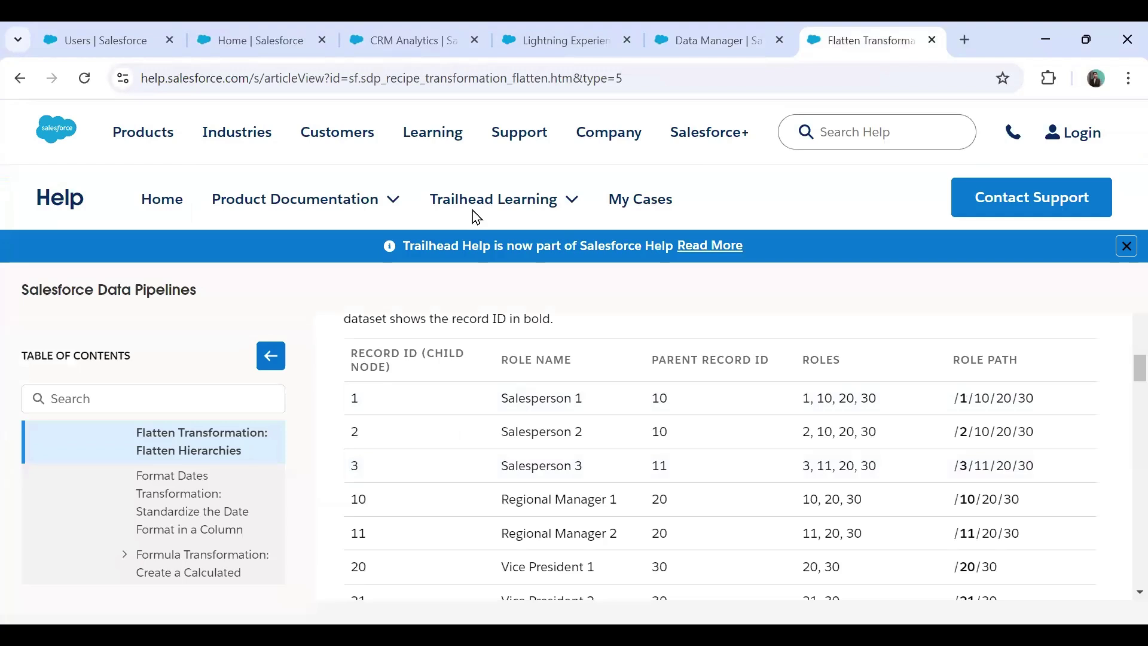
{"action": "left_click", "coordinate": [667, 27]}
{"action": "mouse_move", "coordinate": [201, 531]}
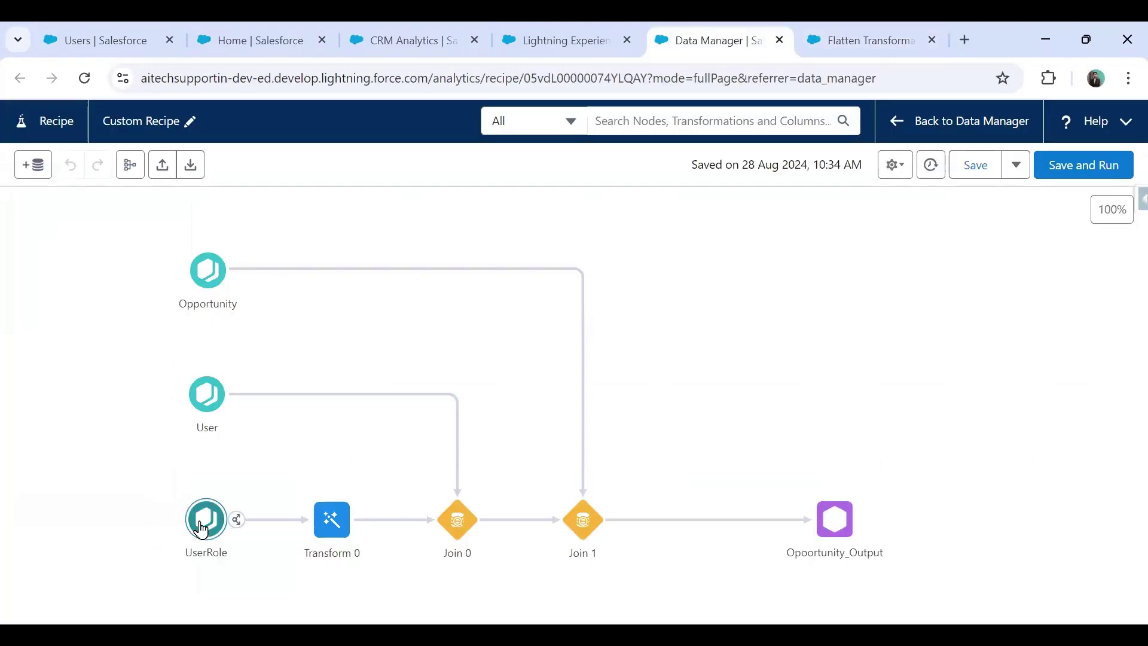
{"action": "left_click", "coordinate": [201, 529]}
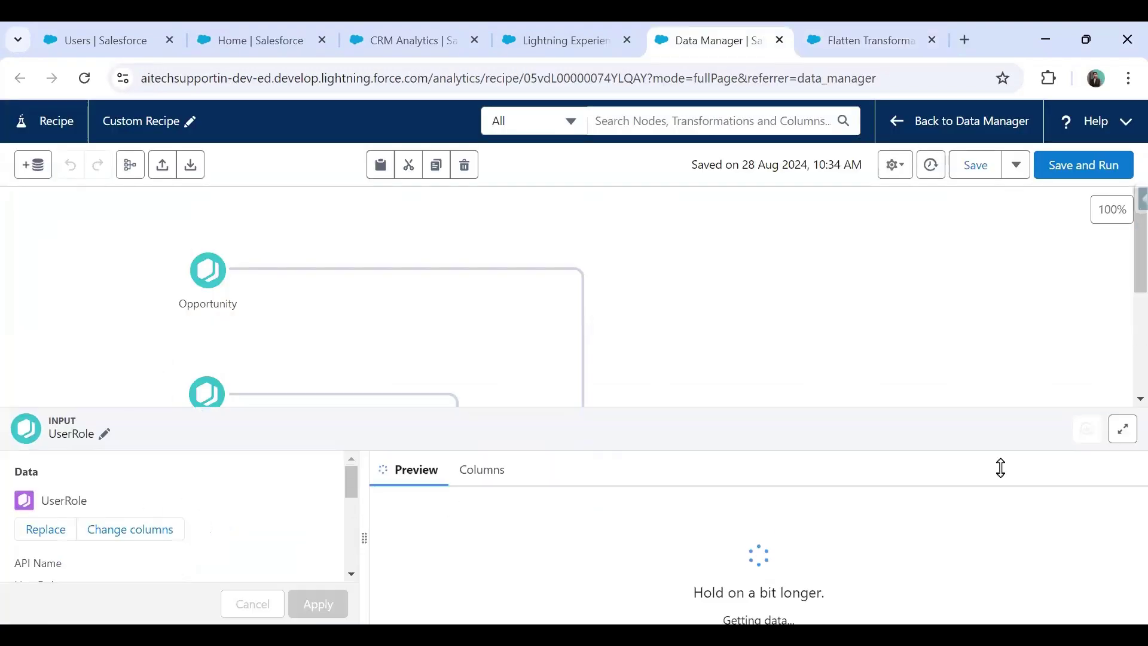
- Check the UserRole input node's data preview and columns, and briefly open the User input node
{"action": "left_click", "coordinate": [1120, 429]}
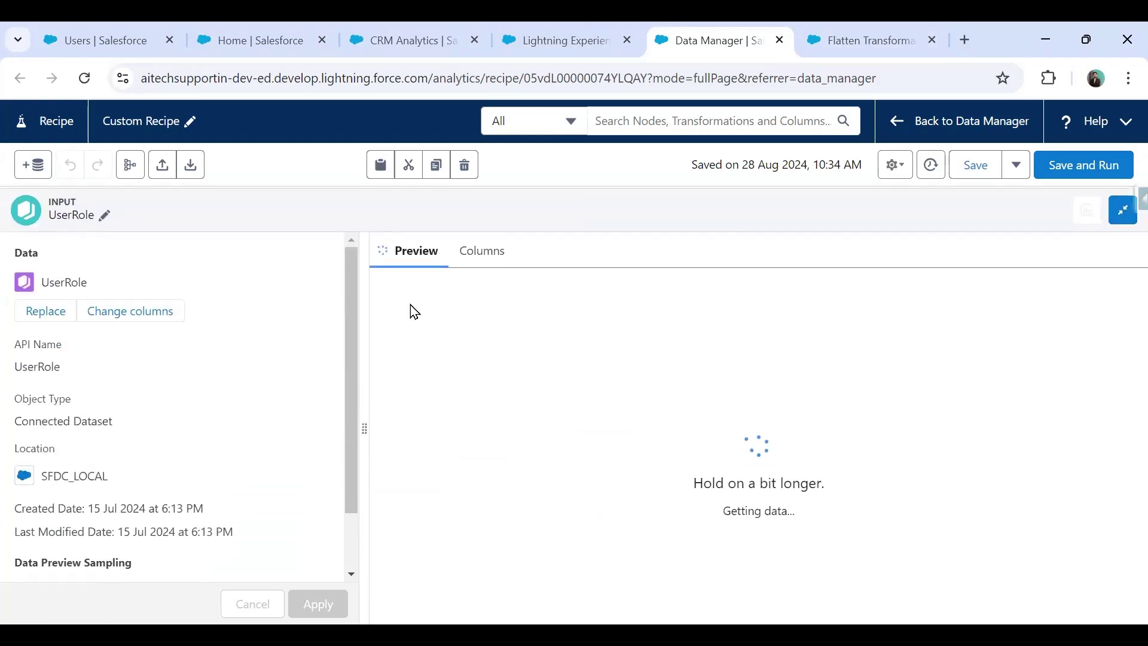
{"action": "left_click", "coordinate": [1123, 209]}
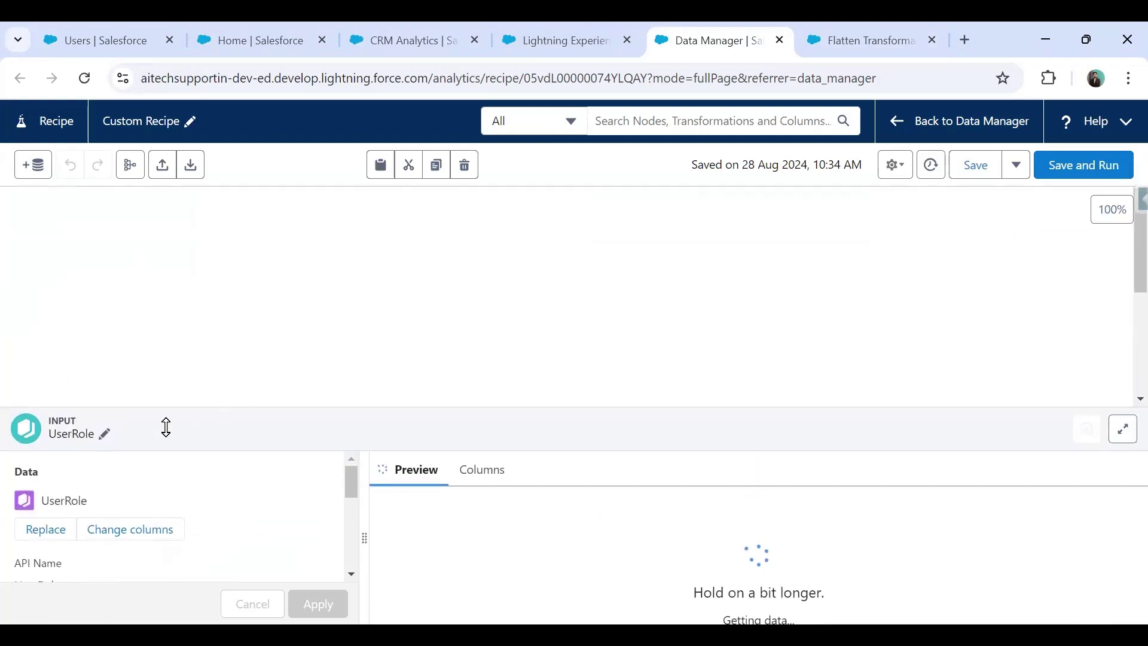
{"action": "left_click", "coordinate": [481, 477]}
{"action": "left_click", "coordinate": [935, 335]}
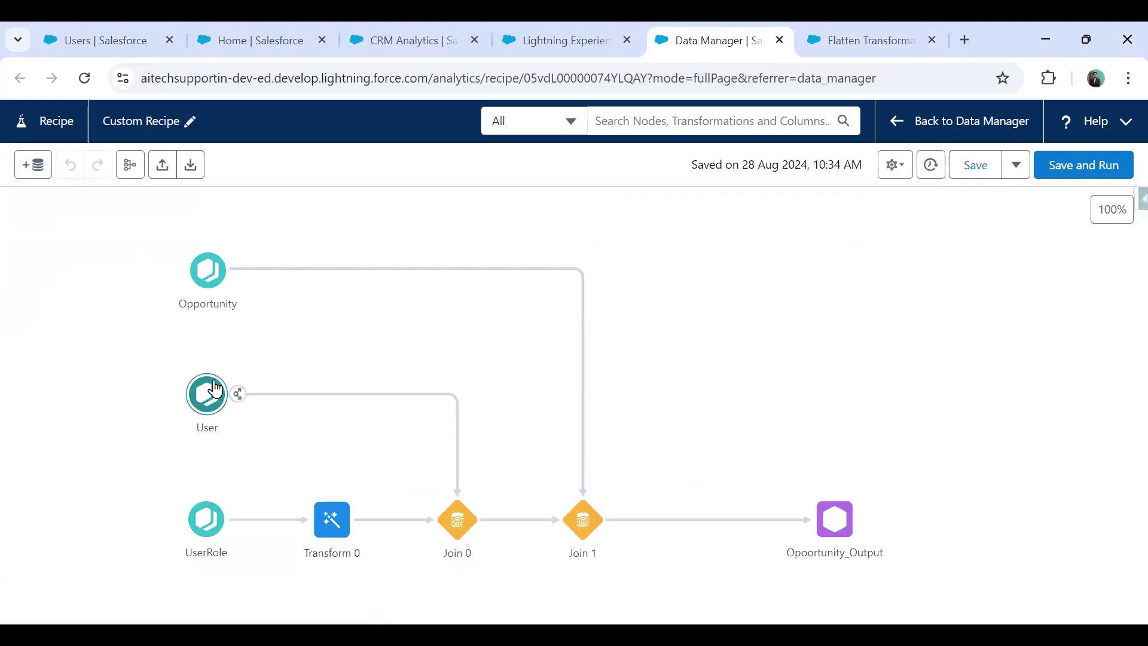
{"action": "left_click", "coordinate": [209, 392]}
{"action": "left_click", "coordinate": [937, 374]}
- Examine the Id, Name and ParentRoleId columns in the enlarged preview of the UserRole input node
{"action": "left_click", "coordinate": [205, 515]}
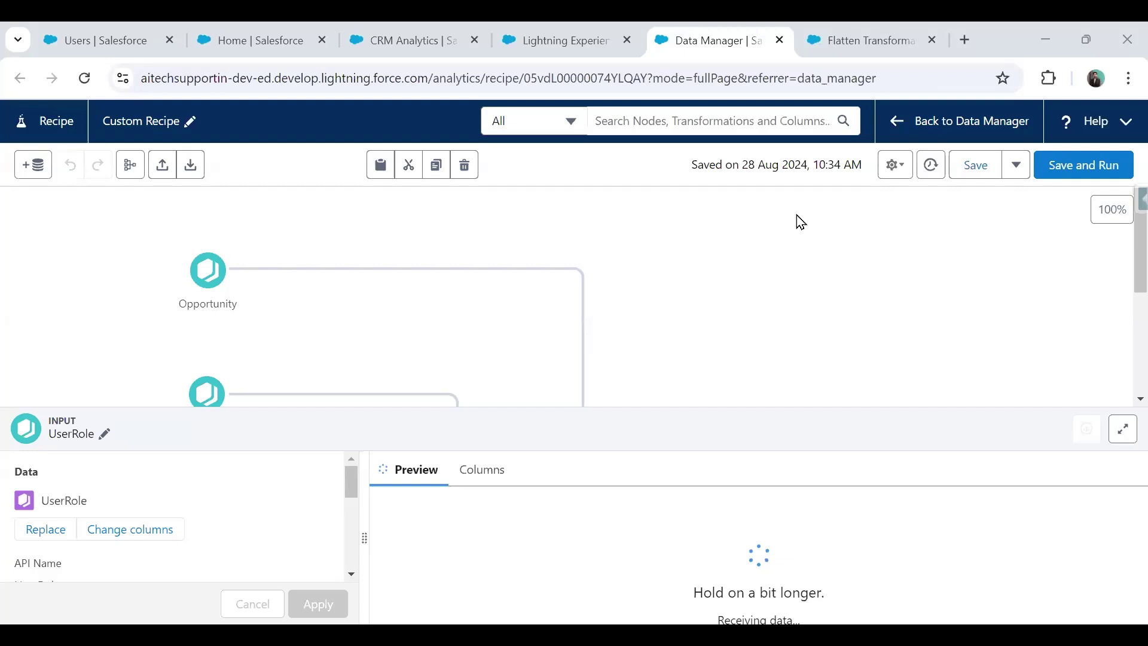
{"action": "left_click", "coordinate": [392, 276]}
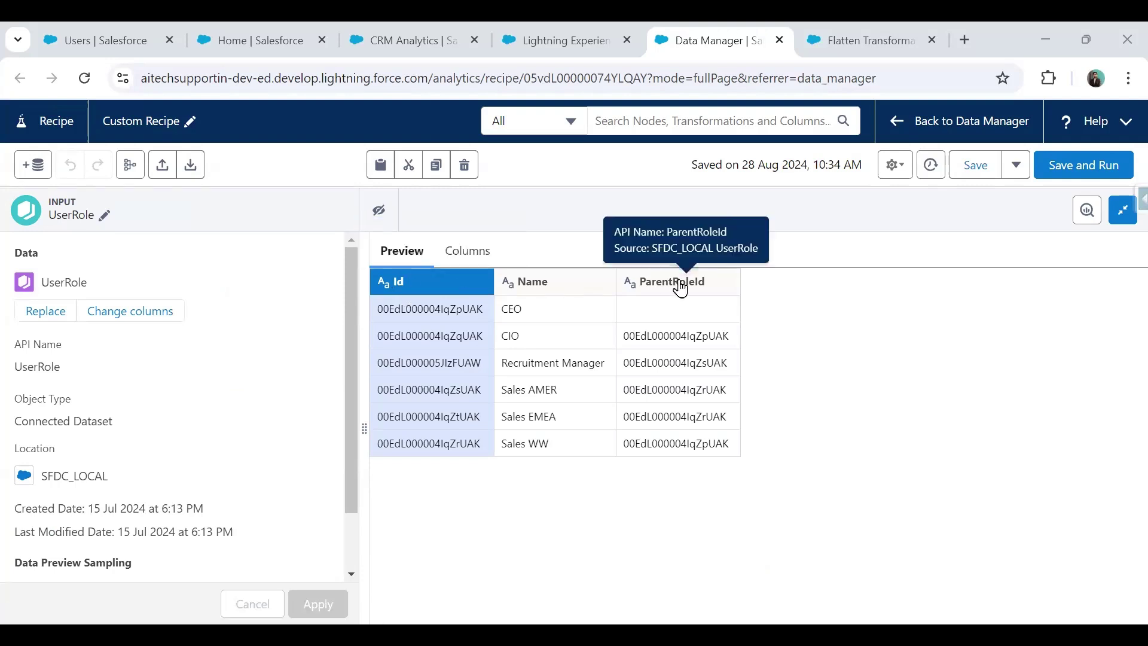
{"action": "left_click", "coordinate": [1122, 219]}
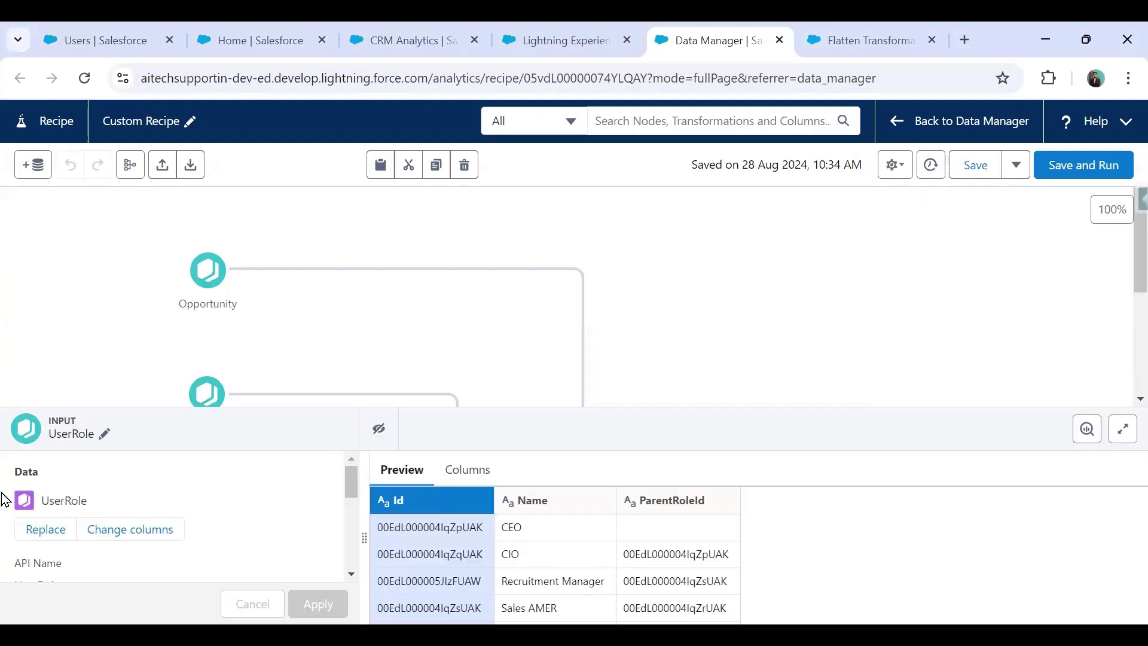
{"action": "left_click", "coordinate": [883, 346]}
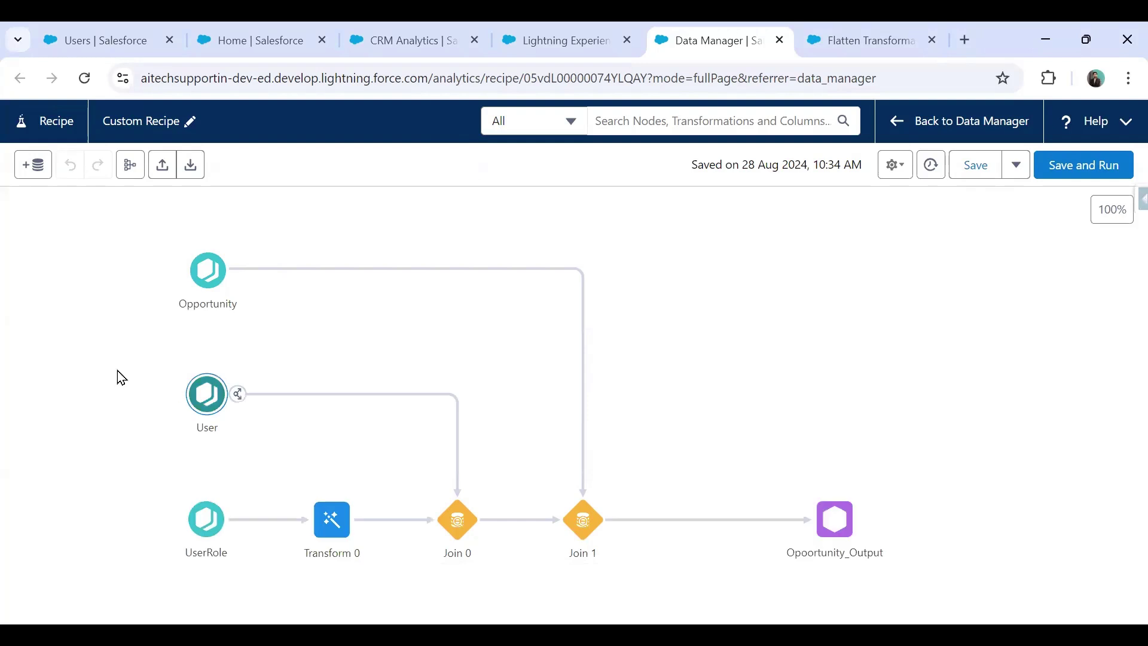
- Review the column list of the User input node, including its UserRoleId column
{"action": "left_click", "coordinate": [208, 393]}
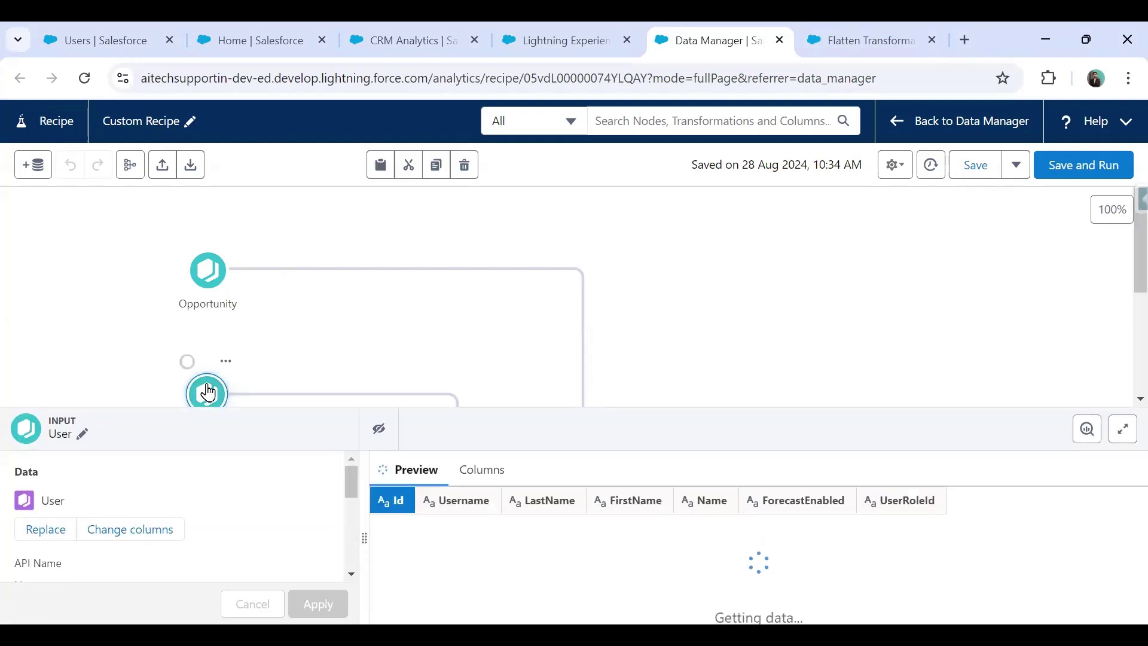
{"action": "left_click", "coordinate": [467, 469]}
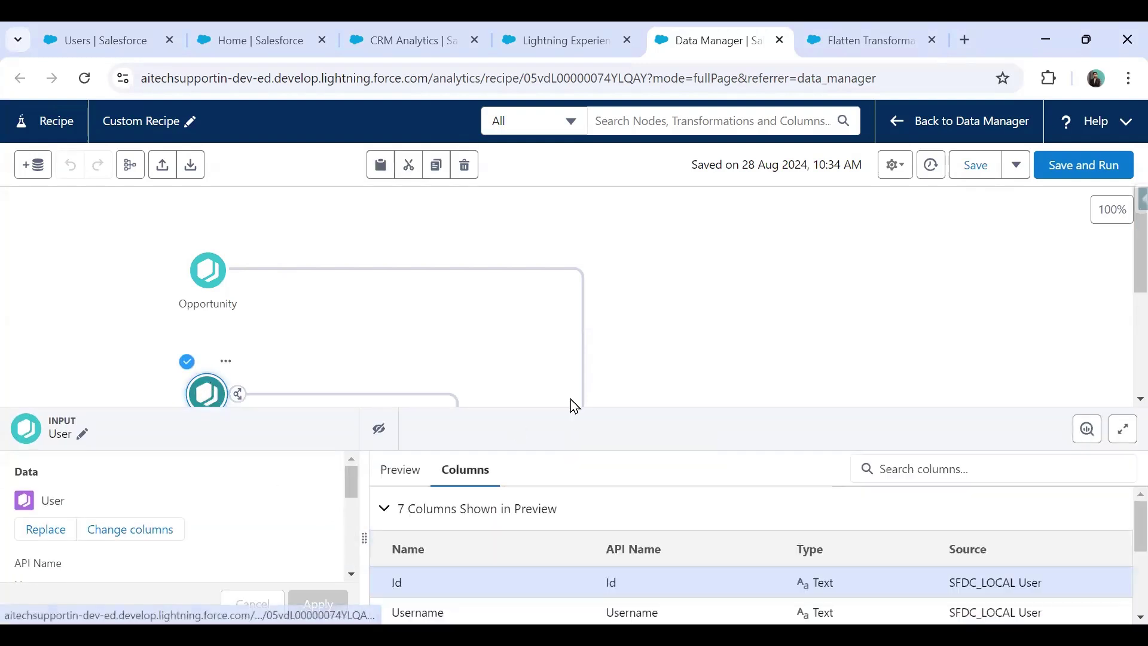
{"action": "scroll", "coordinate": [589, 383], "scroll_direction": "down", "scroll_amount": 3}
{"action": "scroll", "coordinate": [646, 508], "scroll_direction": "down", "scroll_amount": 3}
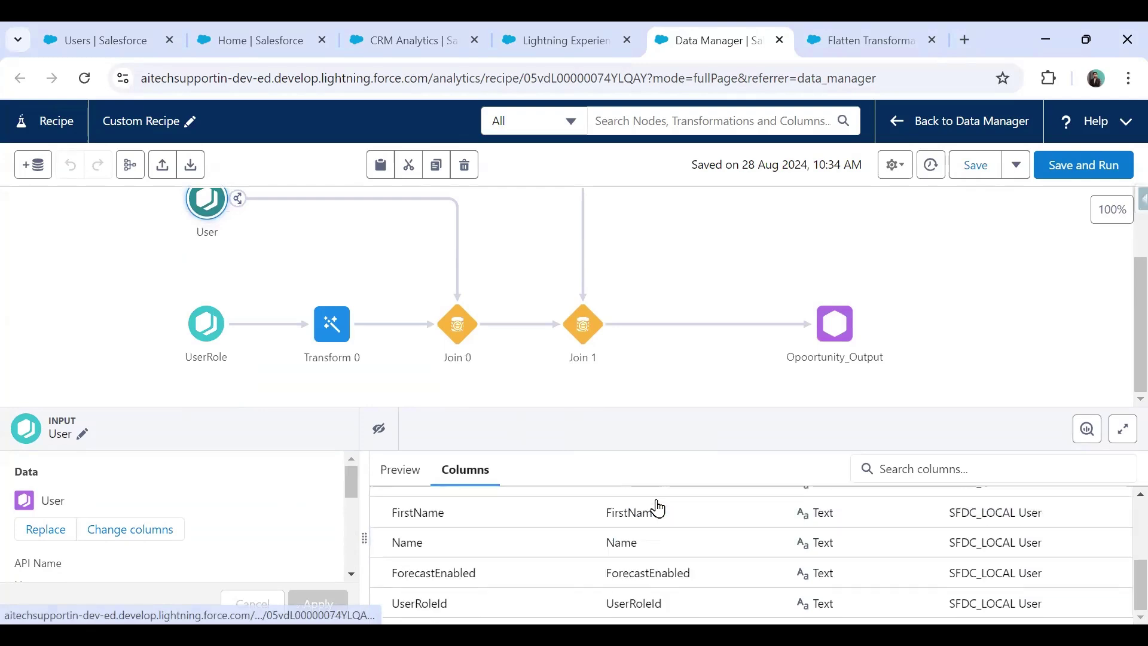
{"action": "left_click", "coordinate": [1123, 429]}
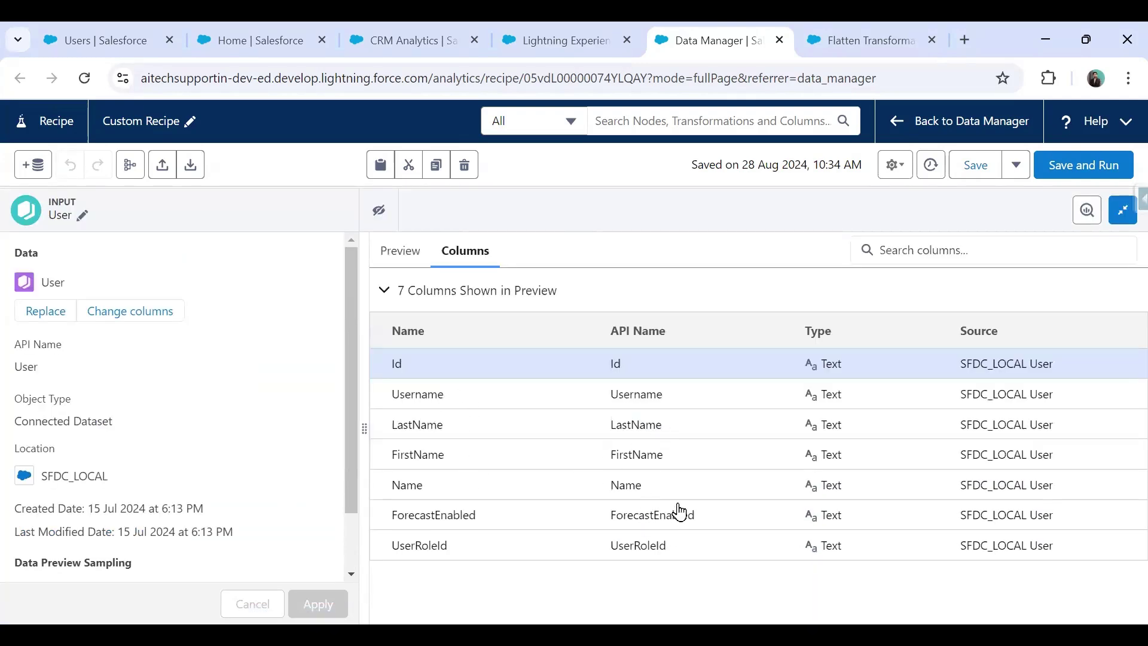
{"action": "left_click", "coordinate": [672, 547]}
{"action": "left_click", "coordinate": [1122, 209]}
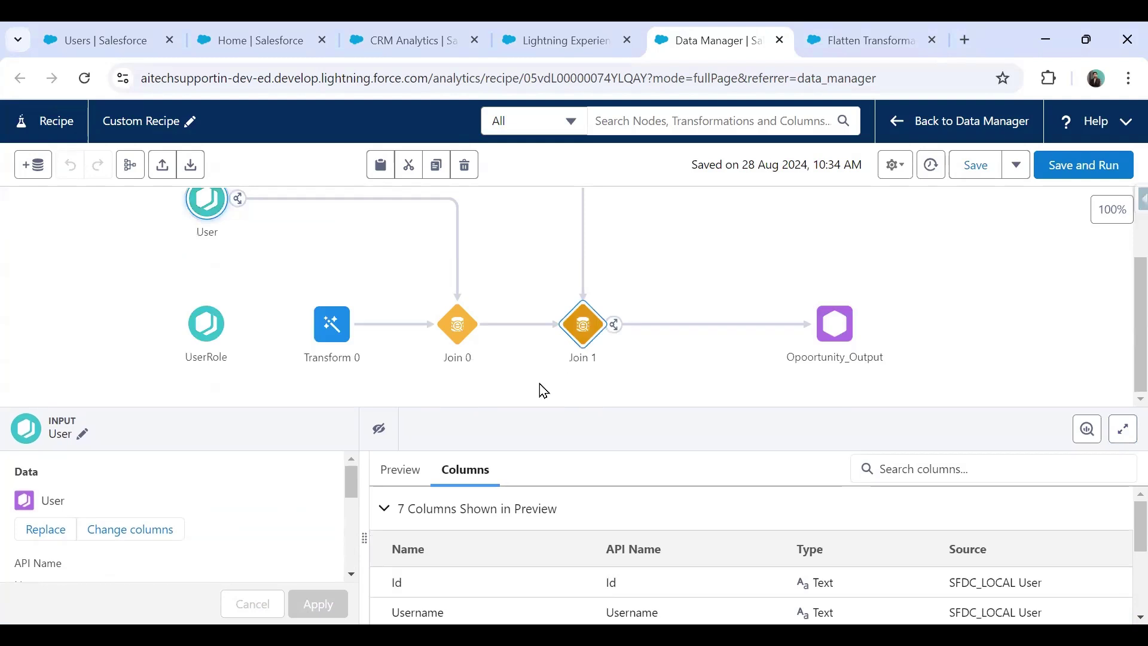
{"action": "left_click", "coordinate": [130, 292]}
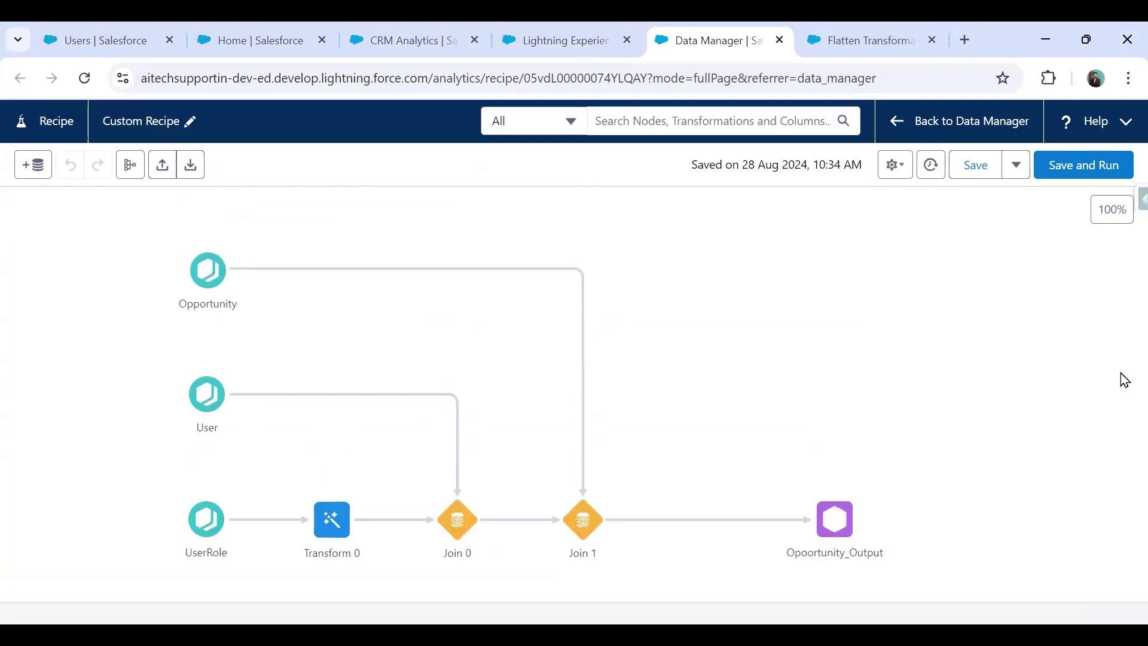
- Open the Flatten step of Transform 0 for editing and review its record ID, parent ID and hierarchy column settings
{"action": "left_click", "coordinate": [352, 534]}
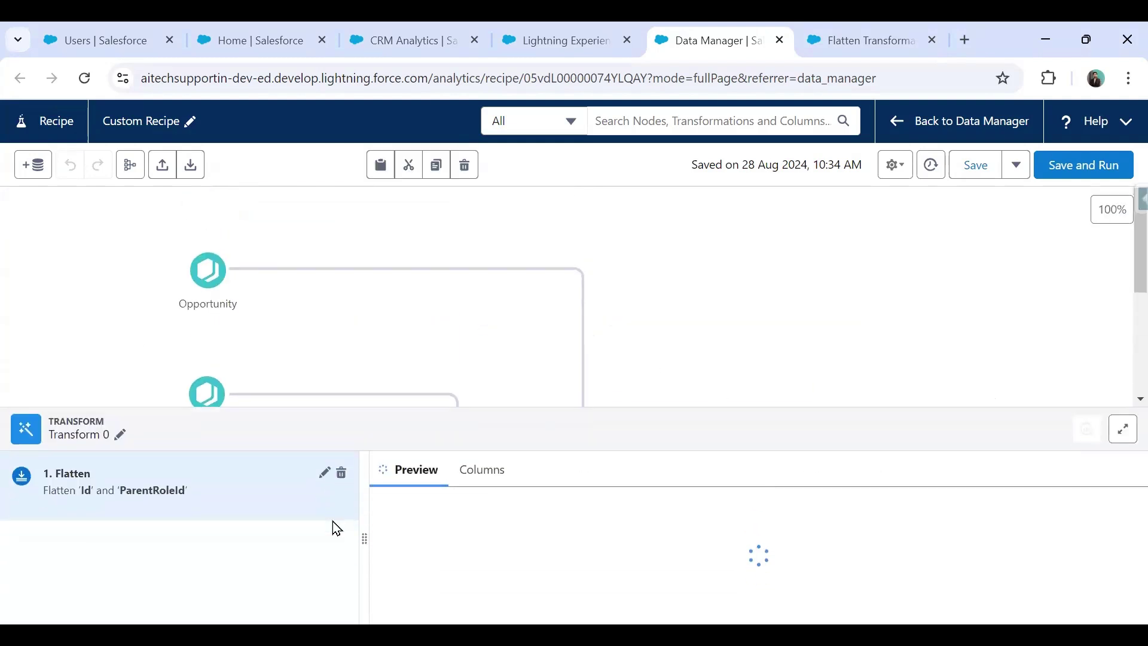
{"action": "left_click", "coordinate": [1124, 439]}
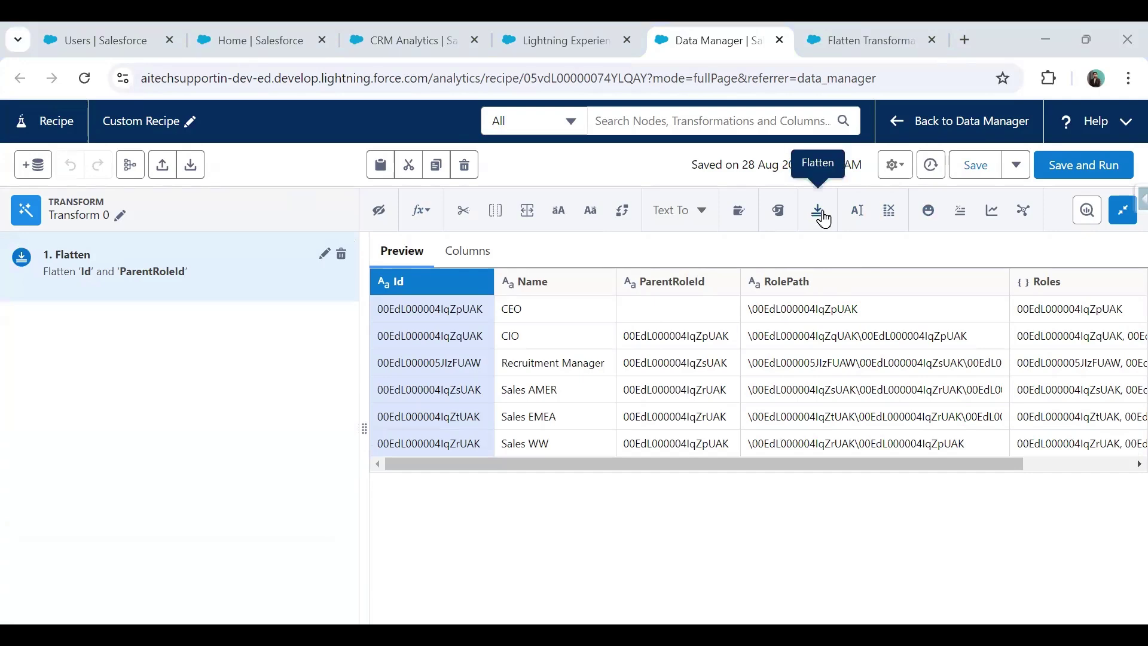
{"action": "left_click", "coordinate": [325, 254]}
{"action": "scroll", "coordinate": [225, 404], "scroll_direction": "down", "scroll_amount": 3}
{"action": "scroll", "coordinate": [123, 302], "scroll_direction": "up", "scroll_amount": 1}
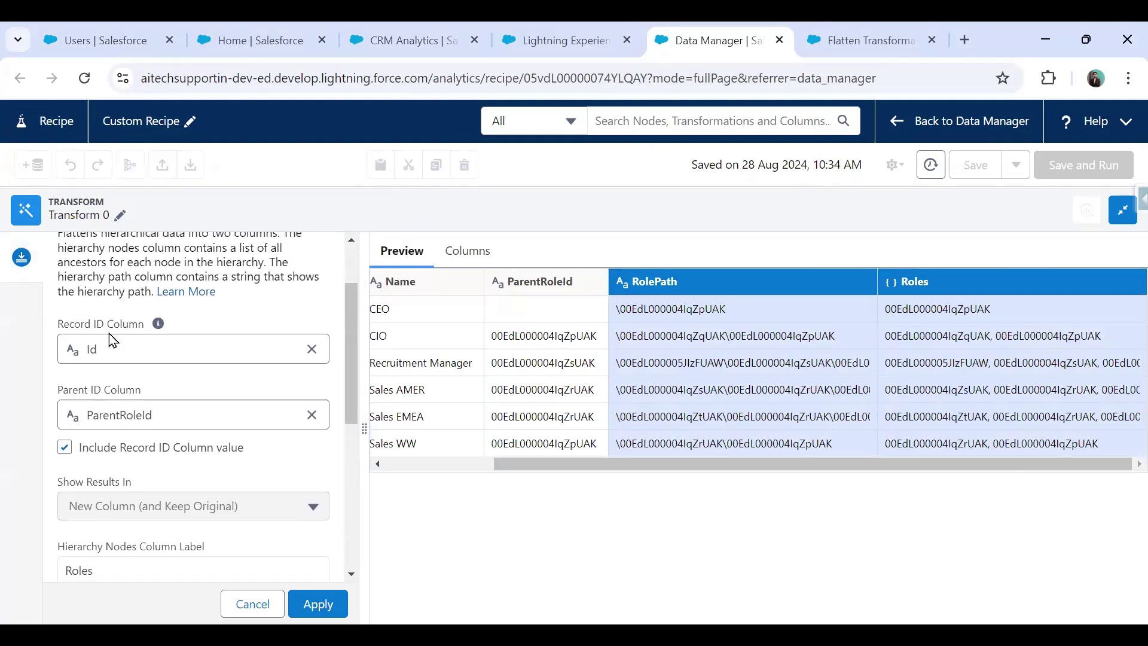
{"action": "left_click_drag", "start_coordinate": [64, 395], "coordinate": [145, 400]}
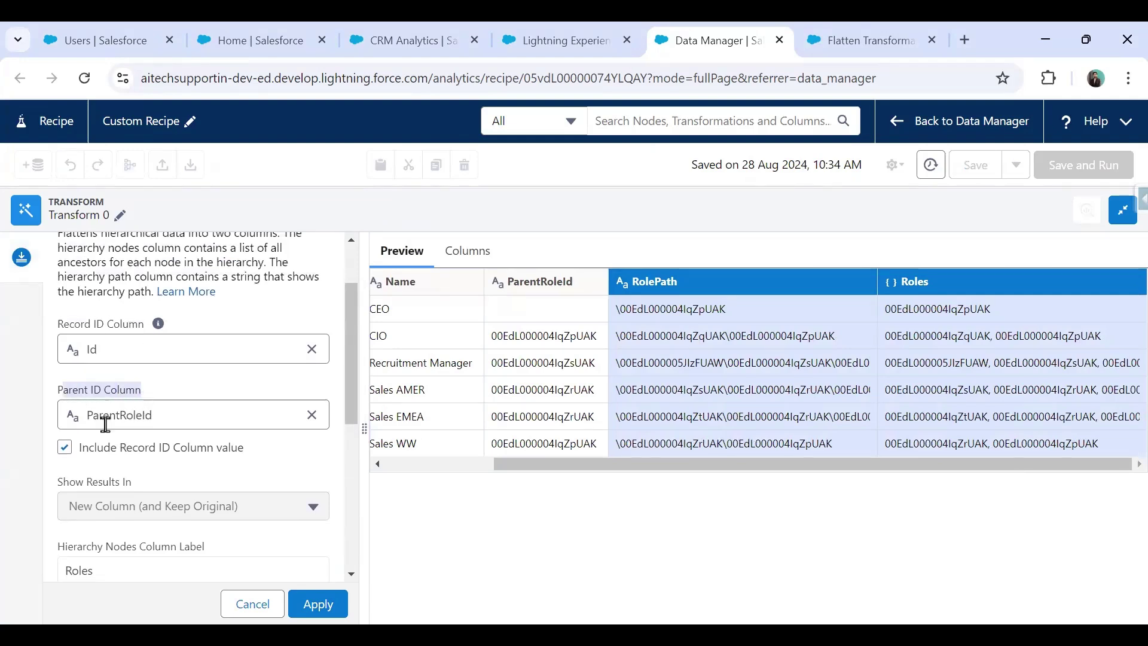
{"action": "scroll", "coordinate": [141, 410], "scroll_direction": "down", "scroll_amount": 5}
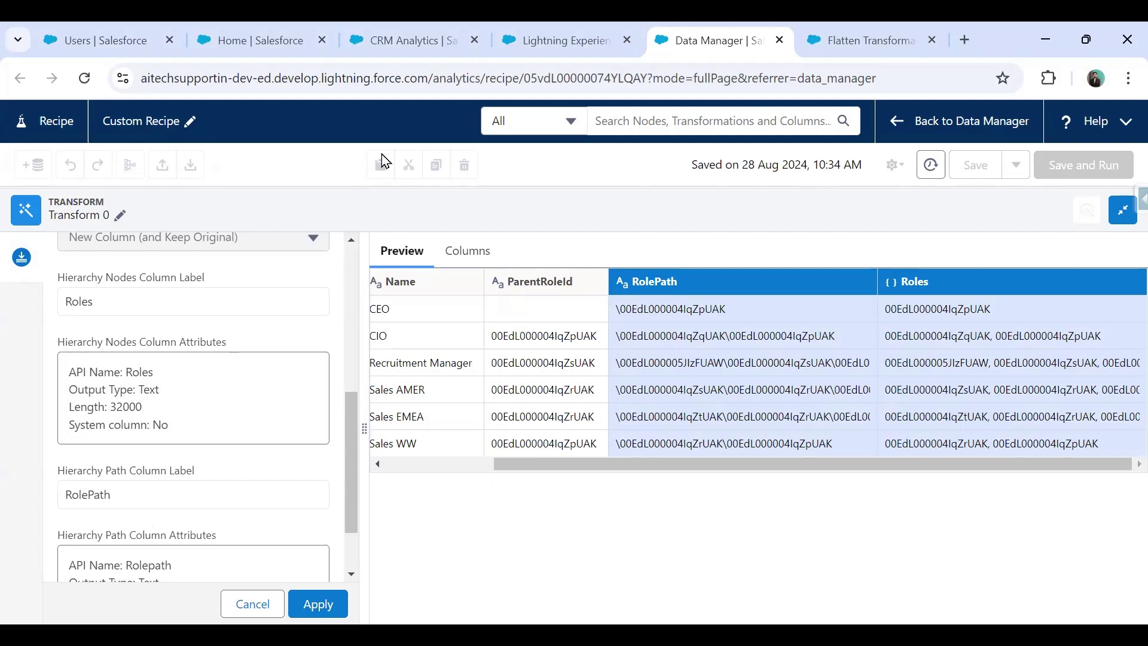
- Compare the hierarchy path settings with the Role Path example in the Flatten Transformation article and apply the Flatten step
{"action": "key", "text": "ctrl+Tab"}
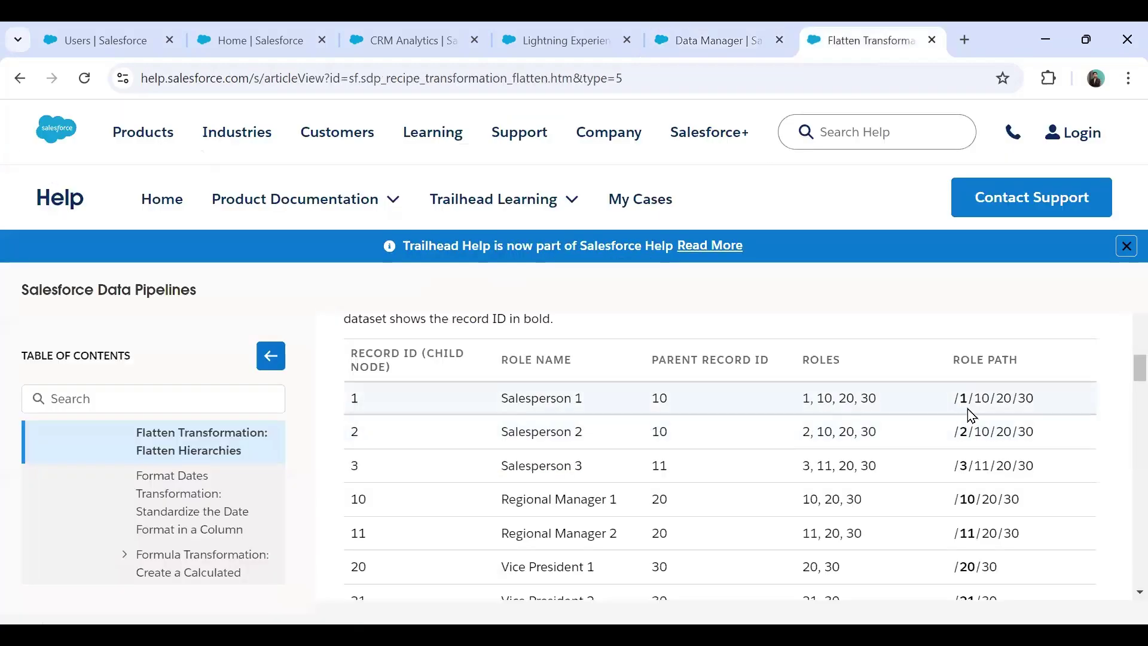
{"action": "left_click", "coordinate": [748, 34]}
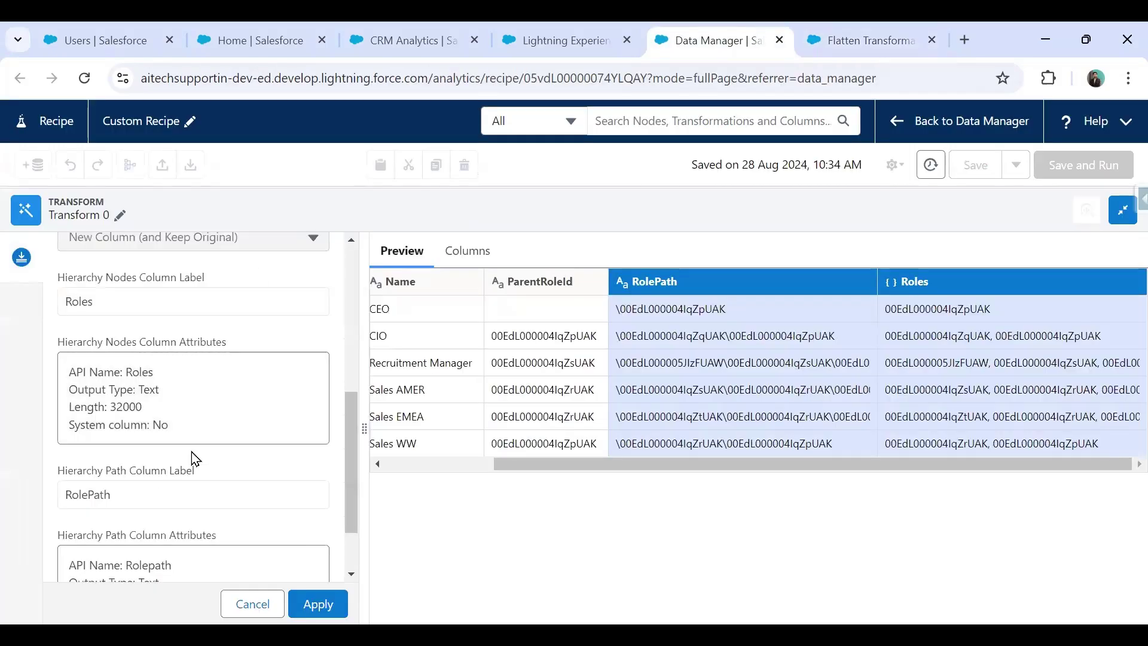
{"action": "scroll", "coordinate": [194, 459], "scroll_direction": "down", "scroll_amount": 2}
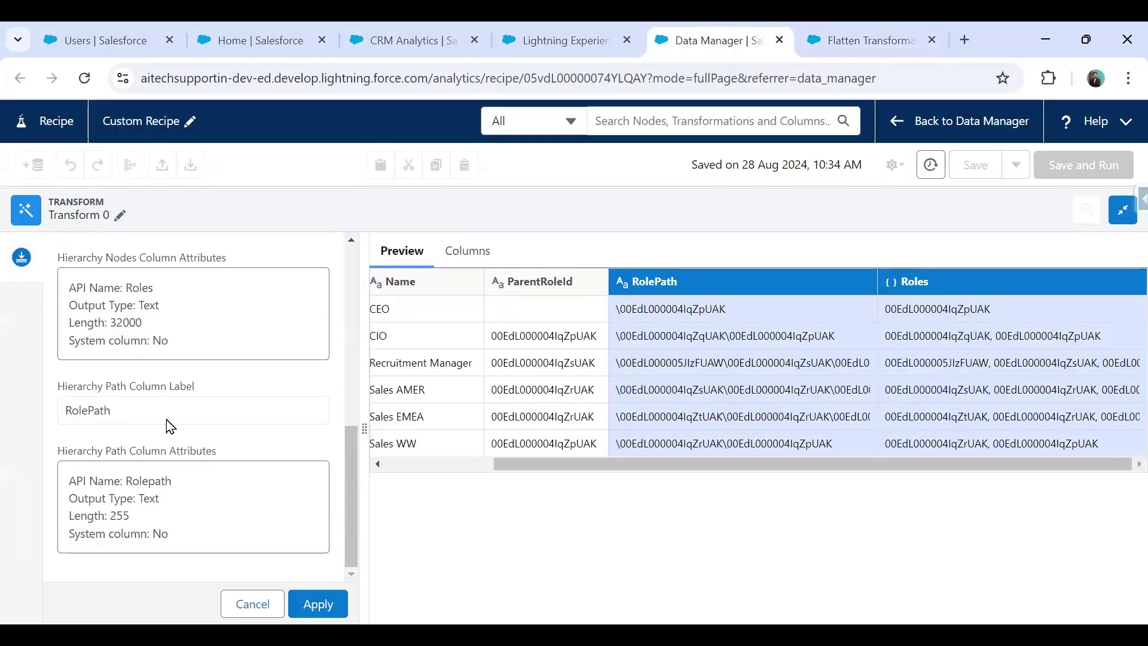
{"action": "left_click", "coordinate": [323, 608]}
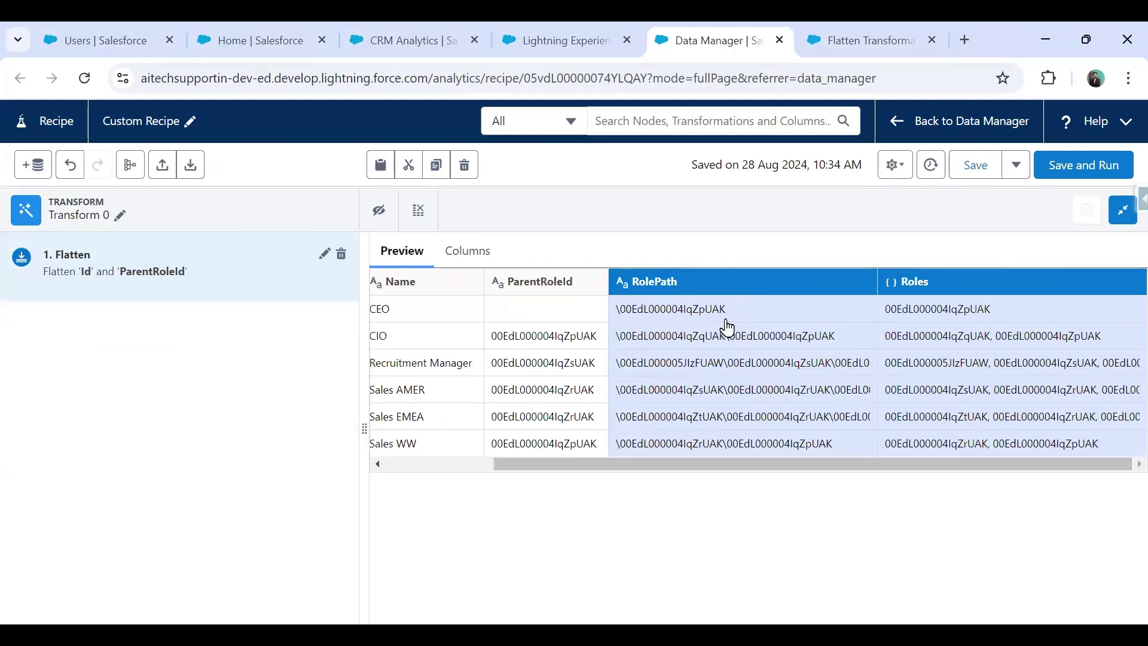
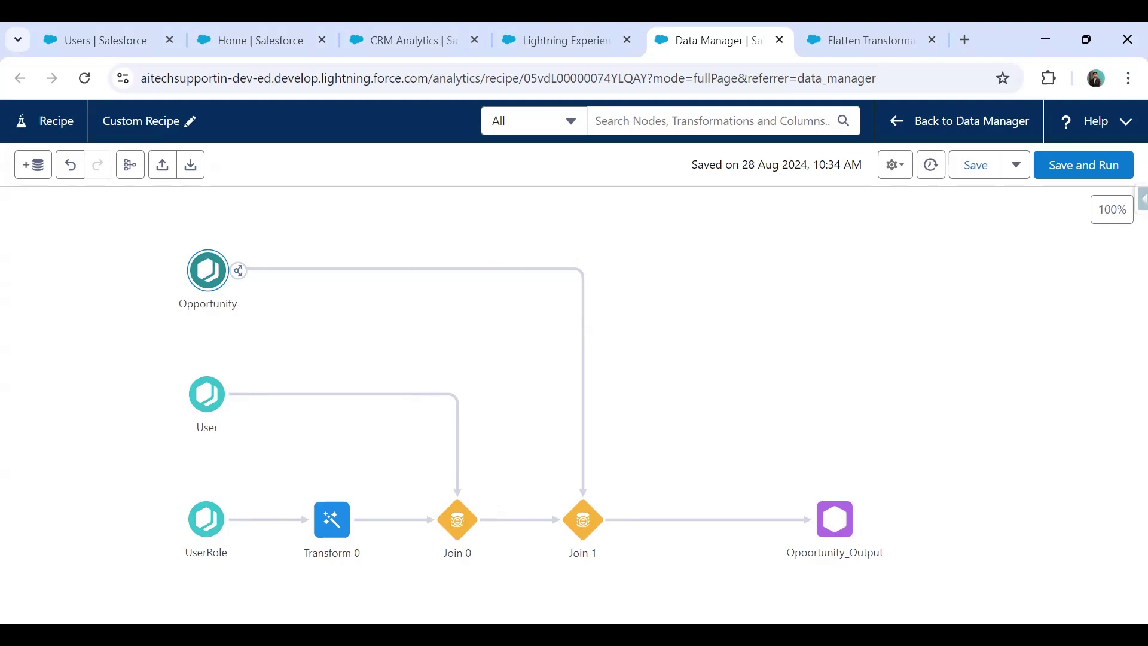
- Switch to Analytics Studio, explore the Oppportunity Dataset in a lens and look through its grouping fields
{"action": "left_click", "coordinate": [562, 33]}
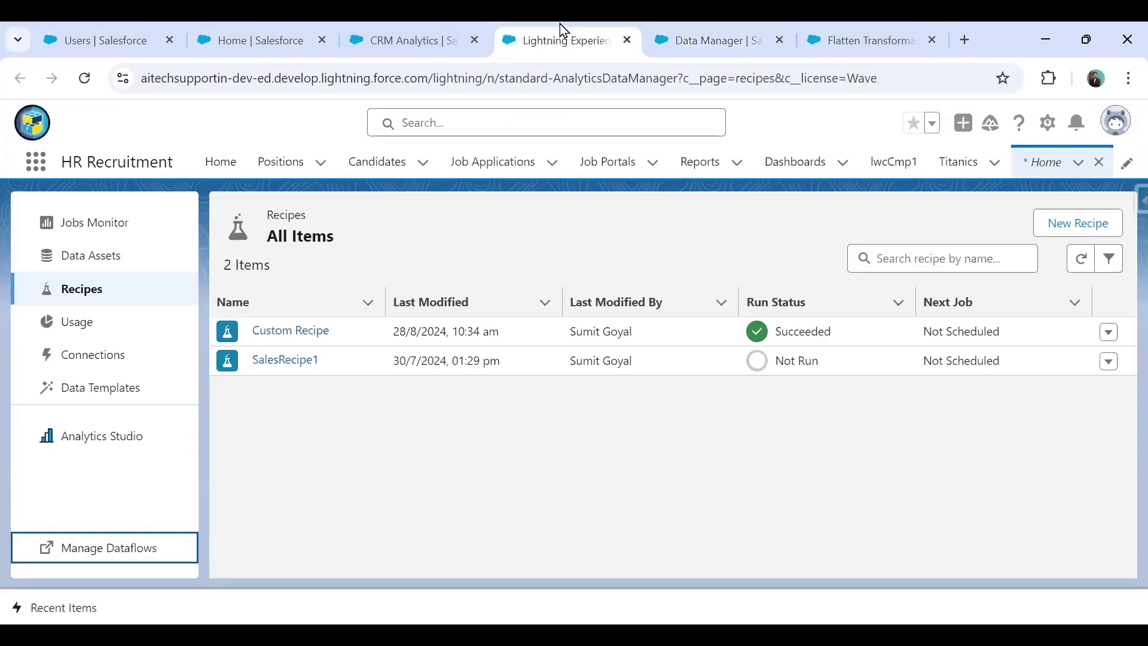
{"action": "left_click", "coordinate": [382, 35]}
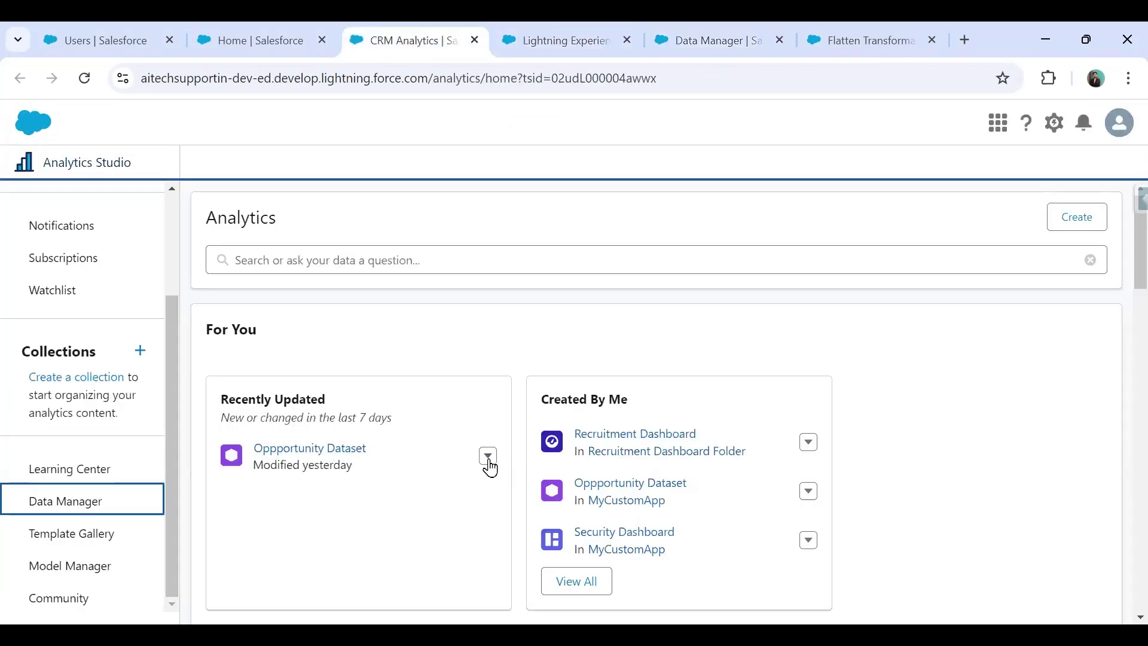
{"action": "left_click", "coordinate": [345, 450]}
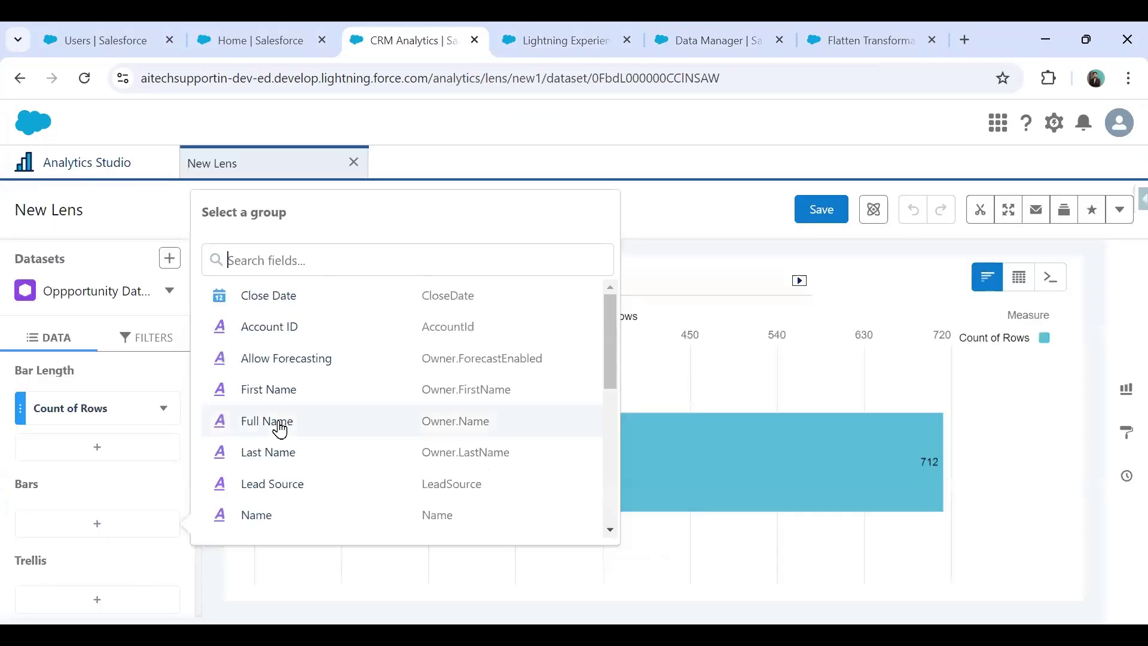
{"action": "scroll", "coordinate": [279, 429], "scroll_direction": "down", "scroll_amount": 5}
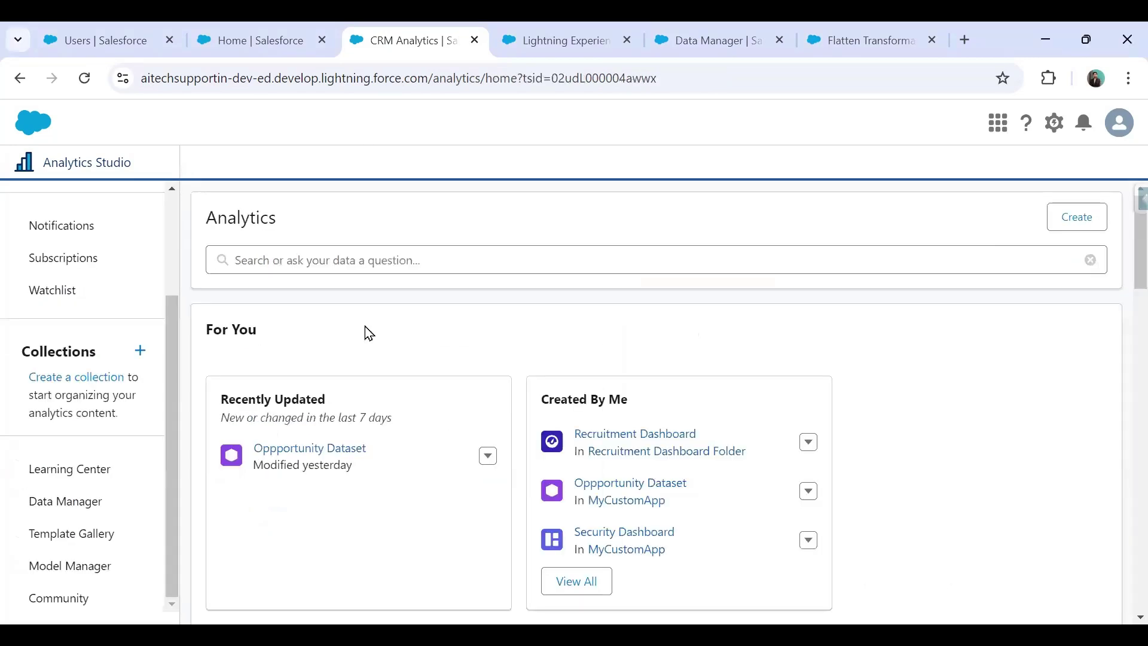
- Set the Oppportunity Dataset's security predicate to 'Owner.Name' == "$User.Name" || 'Owner.Role.Roles' == "$User.UserRoleId" and acknowledge the recipe security notice
{"action": "left_click", "coordinate": [488, 455]}
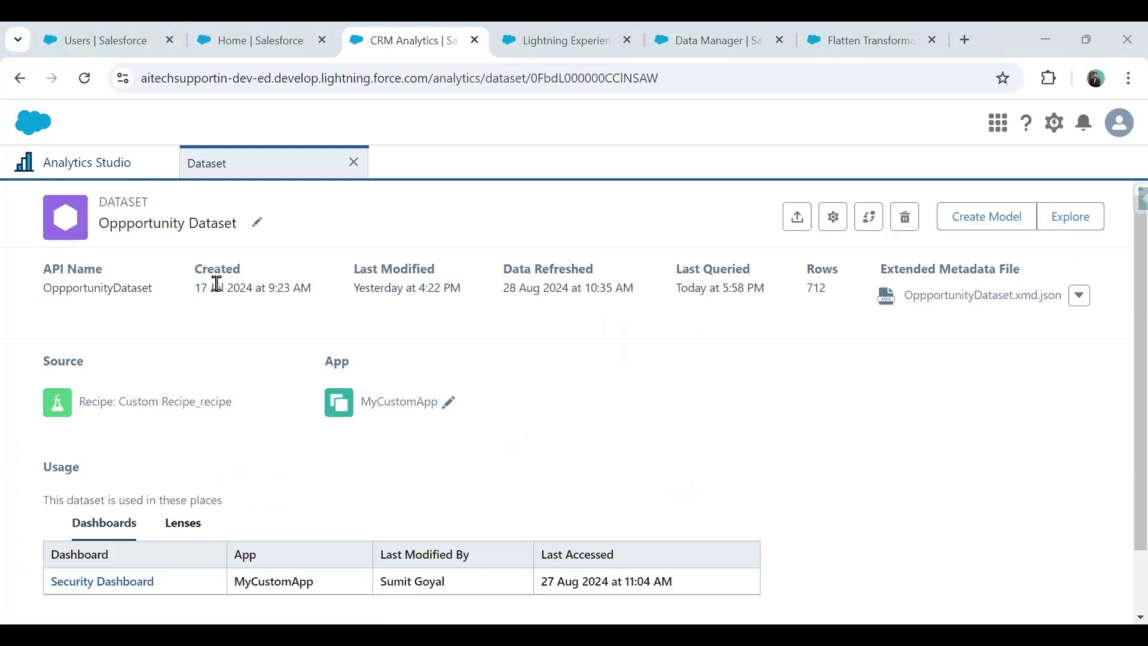
{"action": "scroll", "coordinate": [182, 394], "scroll_direction": "down", "scroll_amount": 1}
{"action": "left_click", "coordinate": [93, 604]}
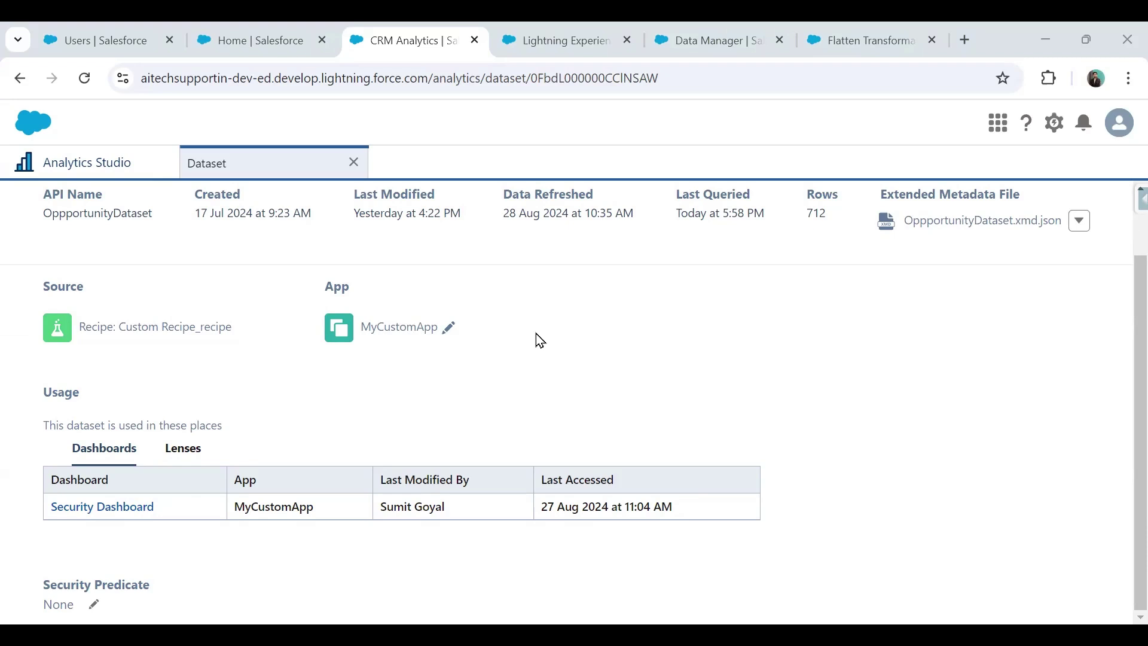
{"action": "left_click", "coordinate": [127, 604]}
{"action": "type", "text": "'Owner.Name' == \"$User.Name\" || 'Owner.Role.Roles' == \"$User.UserRoleId\""}
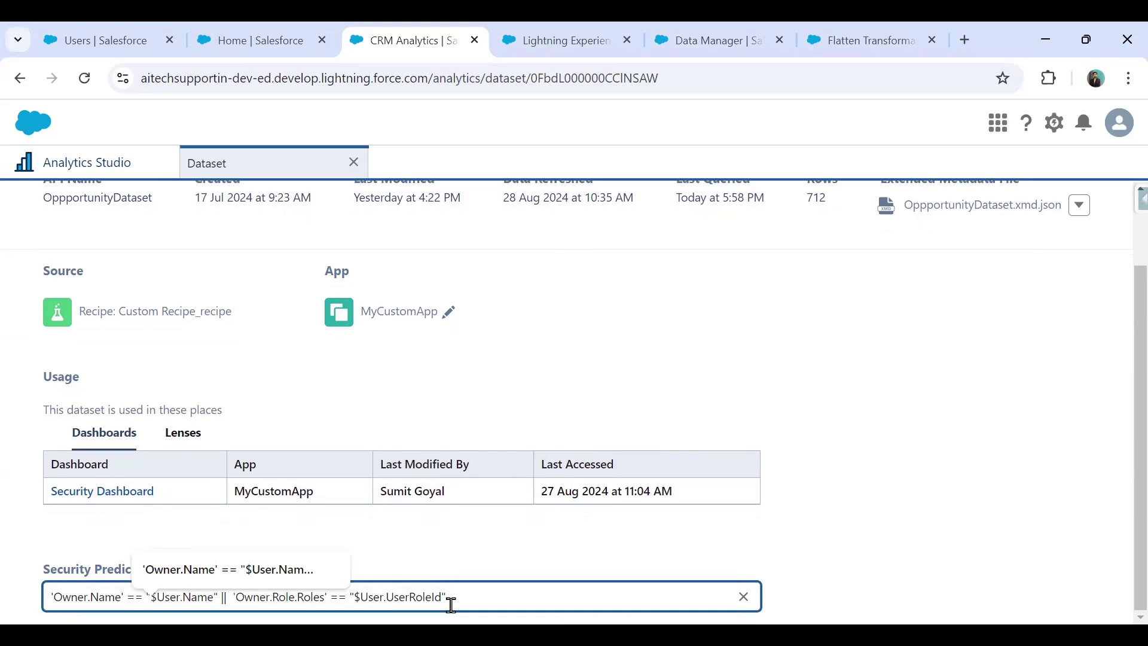
{"action": "left_click", "coordinate": [574, 562]}
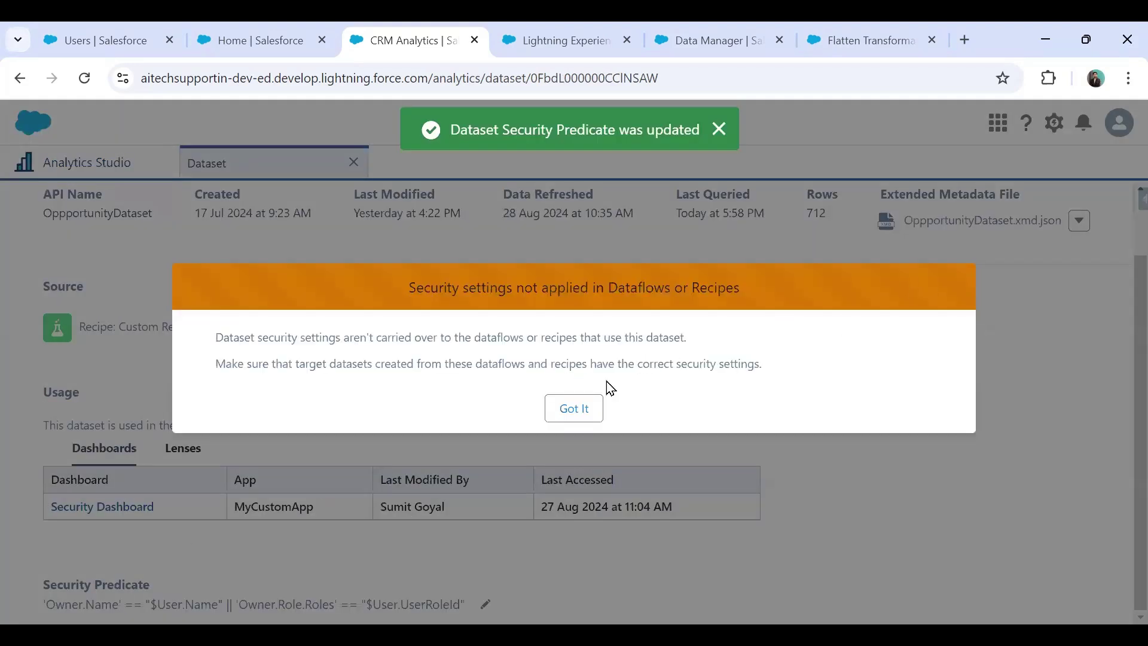
{"action": "left_click", "coordinate": [562, 405]}
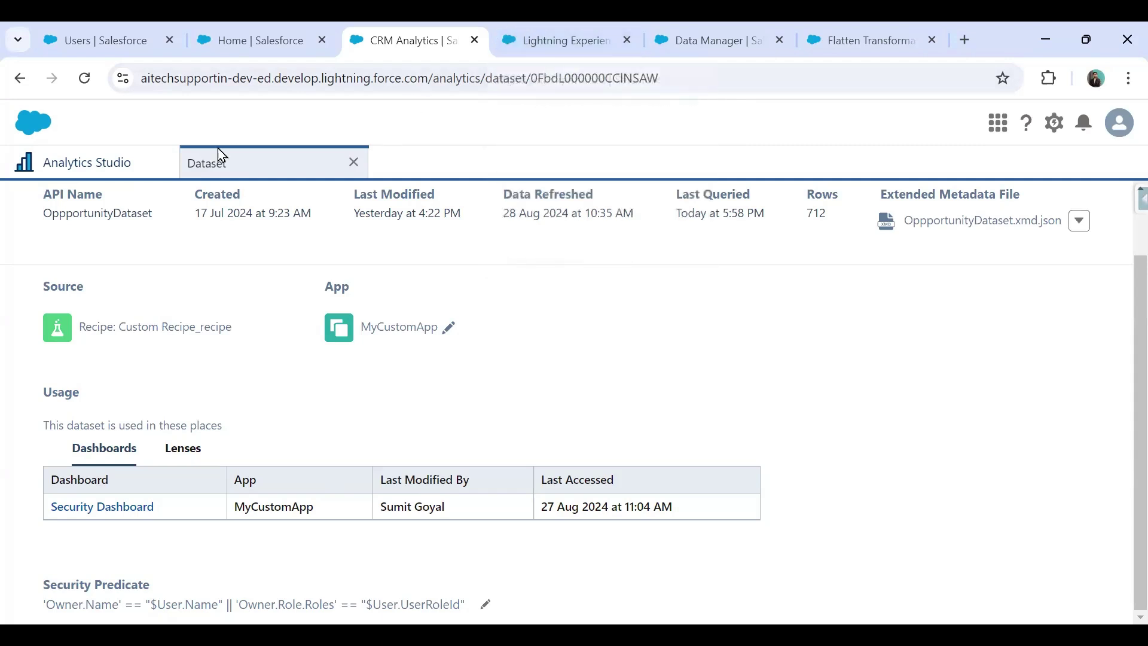
- Explore the Oppportunity Dataset in a new lens, and return to the dataset page to check its security predicate
{"action": "scroll", "coordinate": [1009, 280], "scroll_direction": "up", "scroll_amount": 2}
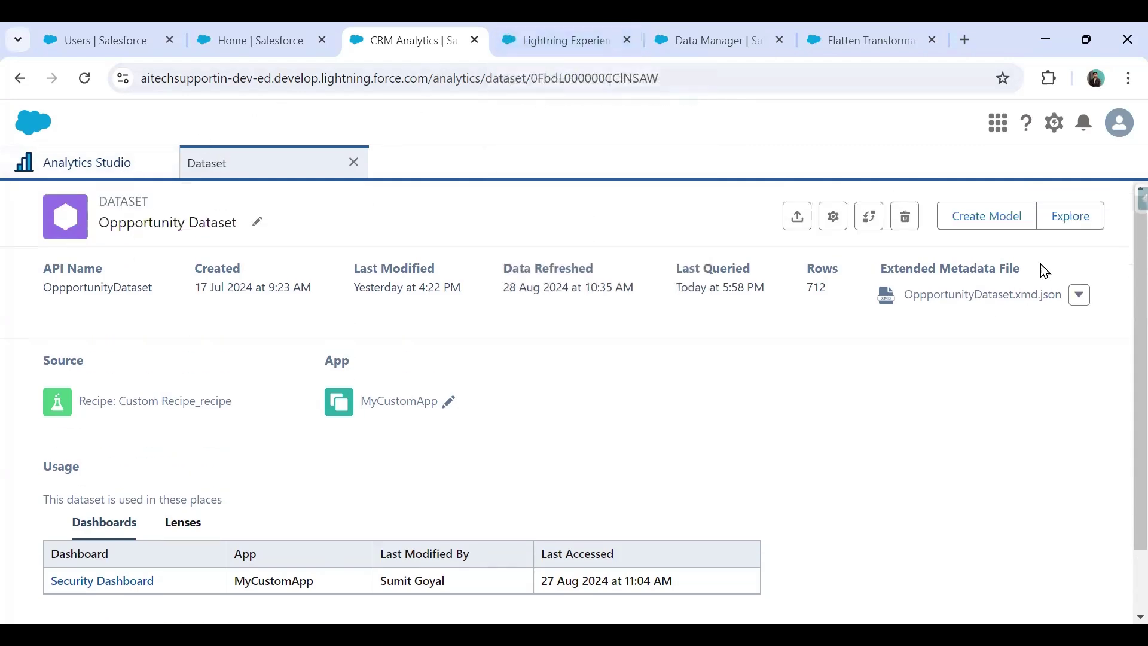
{"action": "left_click", "coordinate": [1067, 208]}
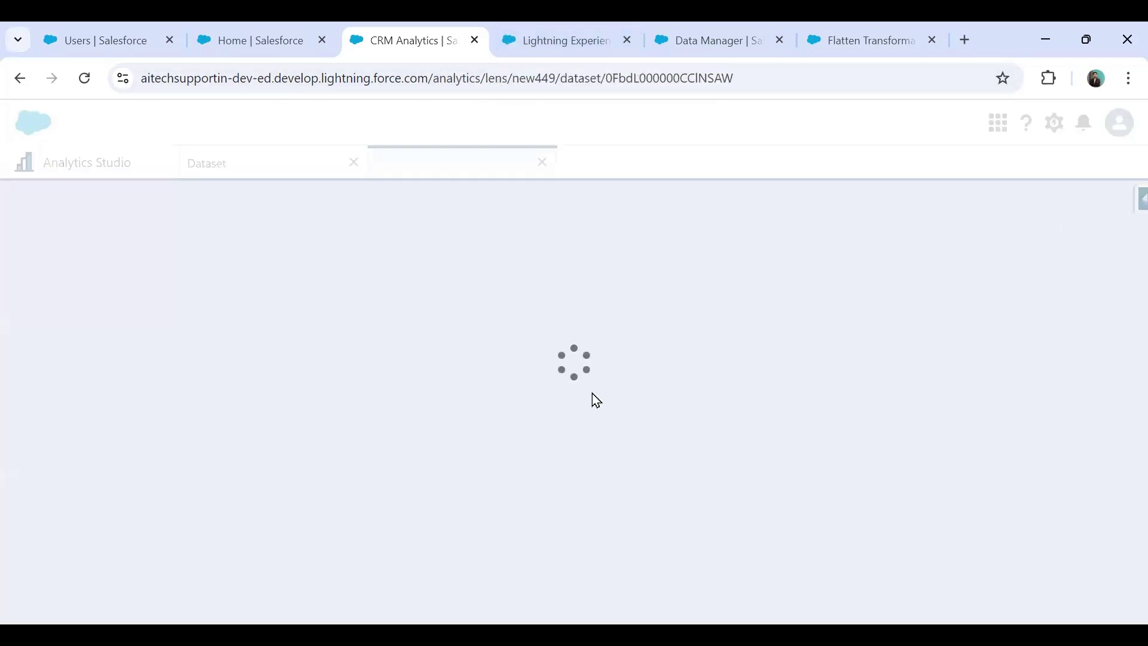
{"action": "left_click", "coordinate": [297, 51]}
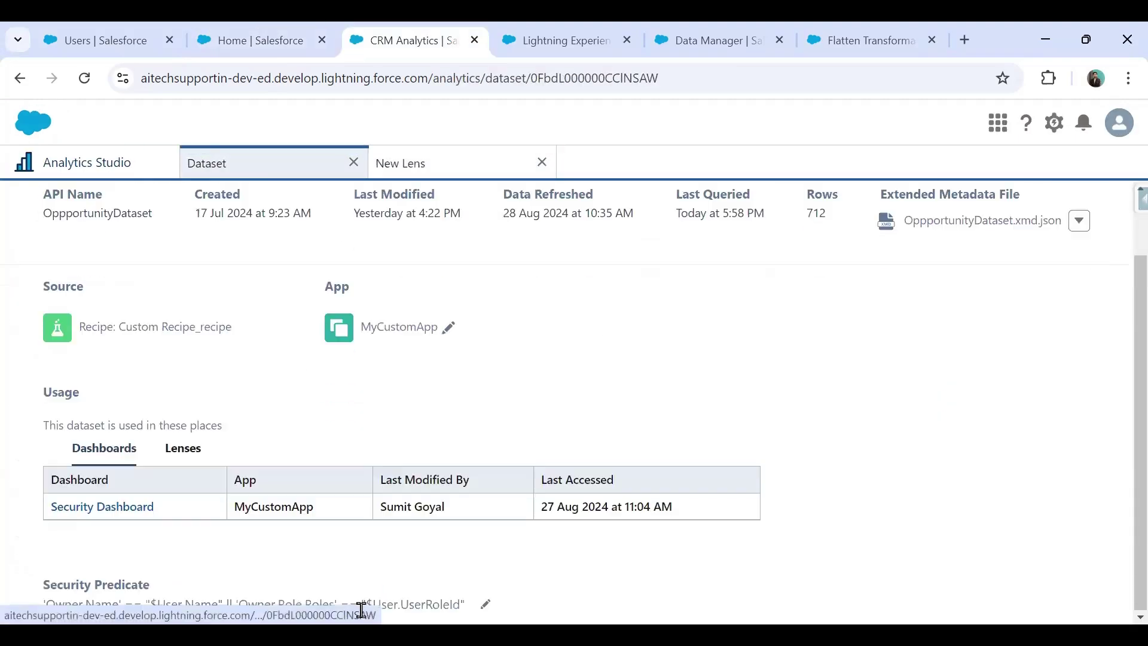
- Open the Oppportunity Dataset's field list in the existing lens, show field API names, check those of the role fields and close the list
{"action": "left_click", "coordinate": [556, 37]}
{"action": "left_click", "coordinate": [397, 32]}
{"action": "left_click", "coordinate": [425, 167]}
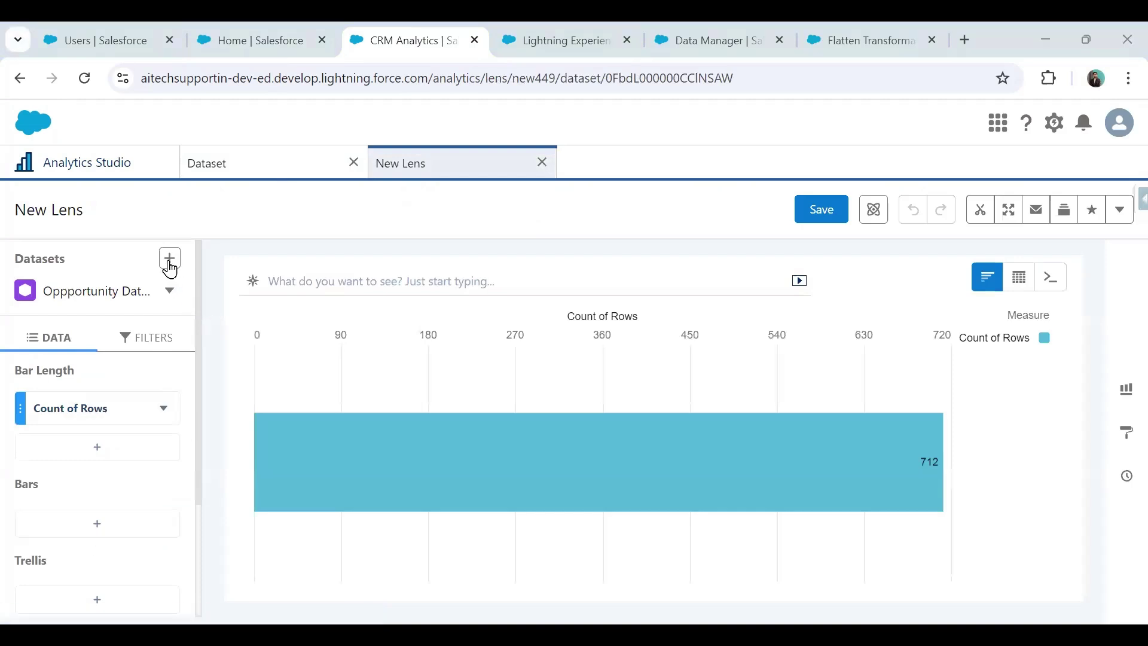
{"action": "left_click", "coordinate": [170, 293]}
{"action": "left_click", "coordinate": [178, 321]}
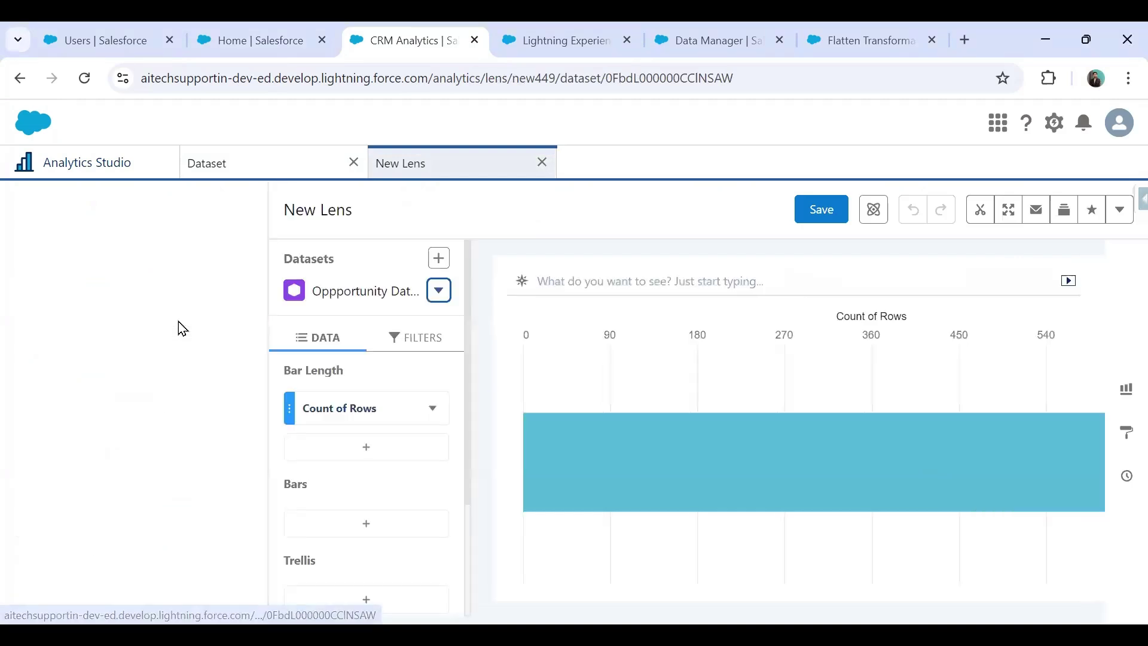
{"action": "left_click_drag", "start_coordinate": [239, 347], "coordinate": [238, 425]}
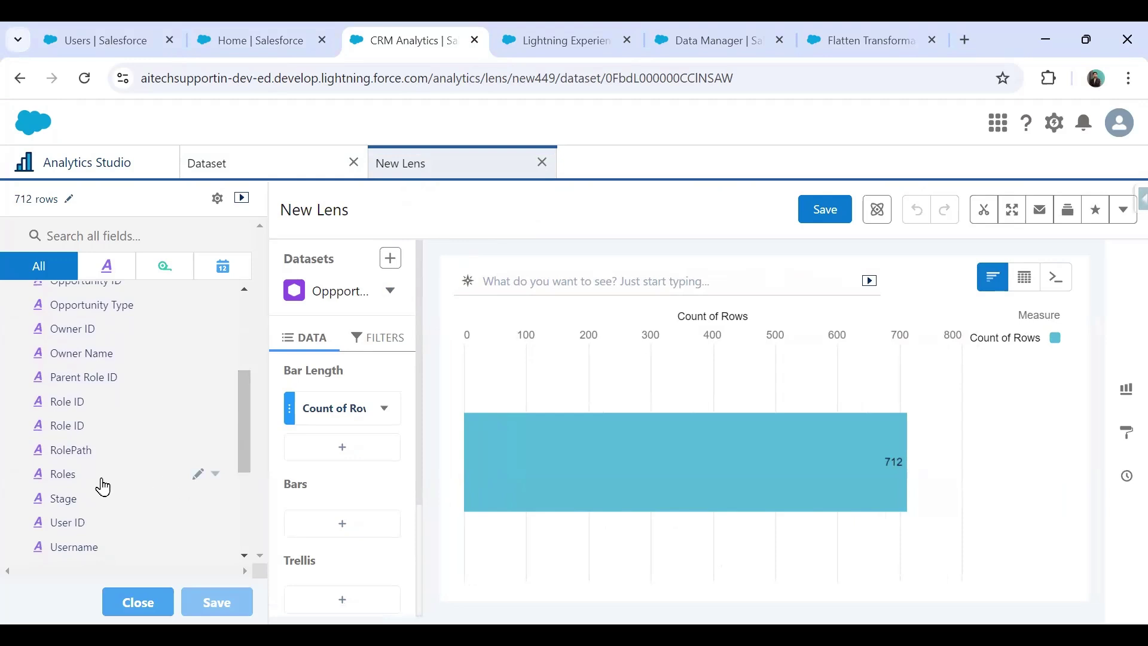
{"action": "left_click", "coordinate": [217, 198]}
{"action": "left_click", "coordinate": [154, 261]}
{"action": "scroll", "coordinate": [108, 452], "scroll_direction": "down", "scroll_amount": 4}
{"action": "scroll", "coordinate": [107, 448], "scroll_direction": "up", "scroll_amount": 2}
{"action": "scroll", "coordinate": [97, 523], "scroll_direction": "down", "scroll_amount": 2}
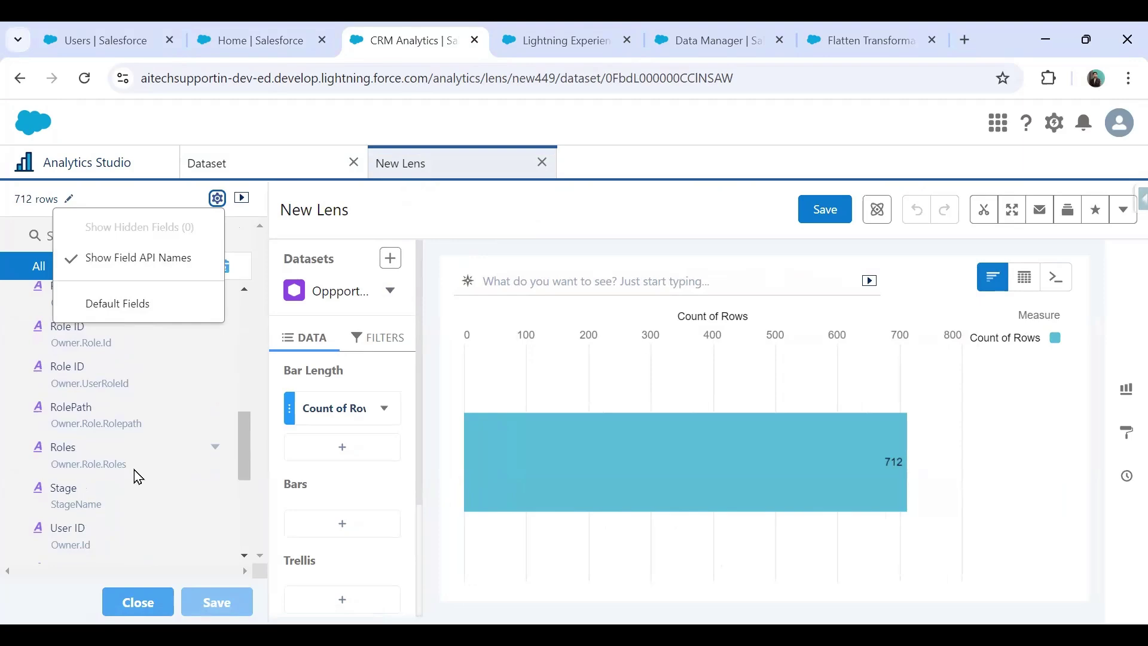
{"action": "left_click", "coordinate": [128, 601]}
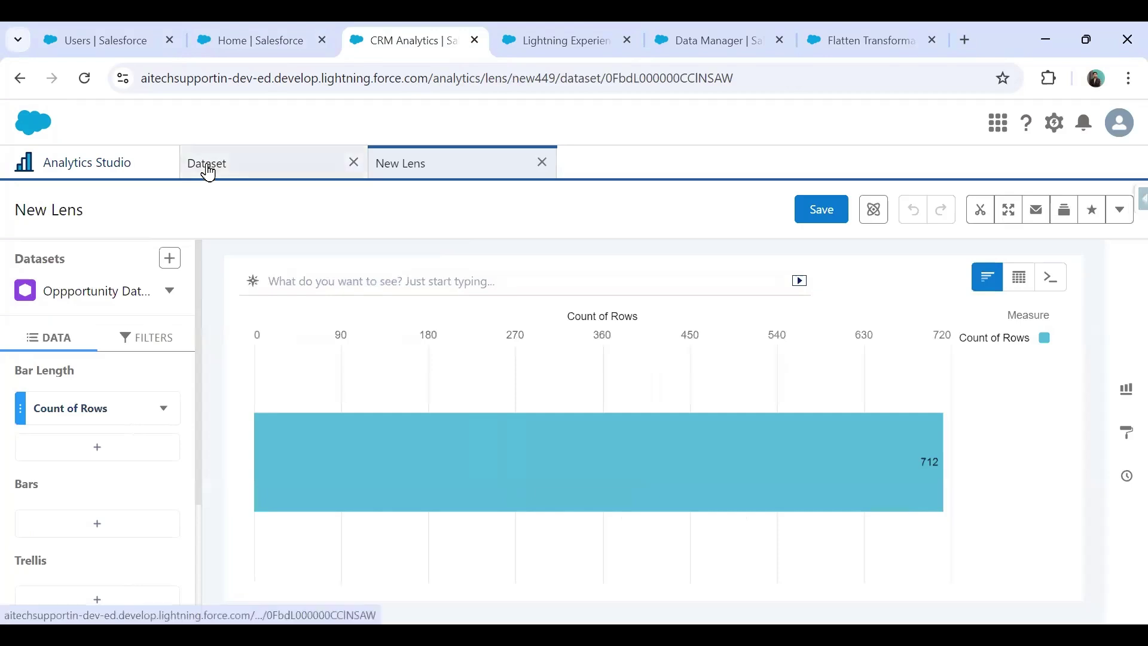
- Return to the Oppportunity Dataset page, close the open lens and check which user account is logged in
{"action": "left_click", "coordinate": [205, 166]}
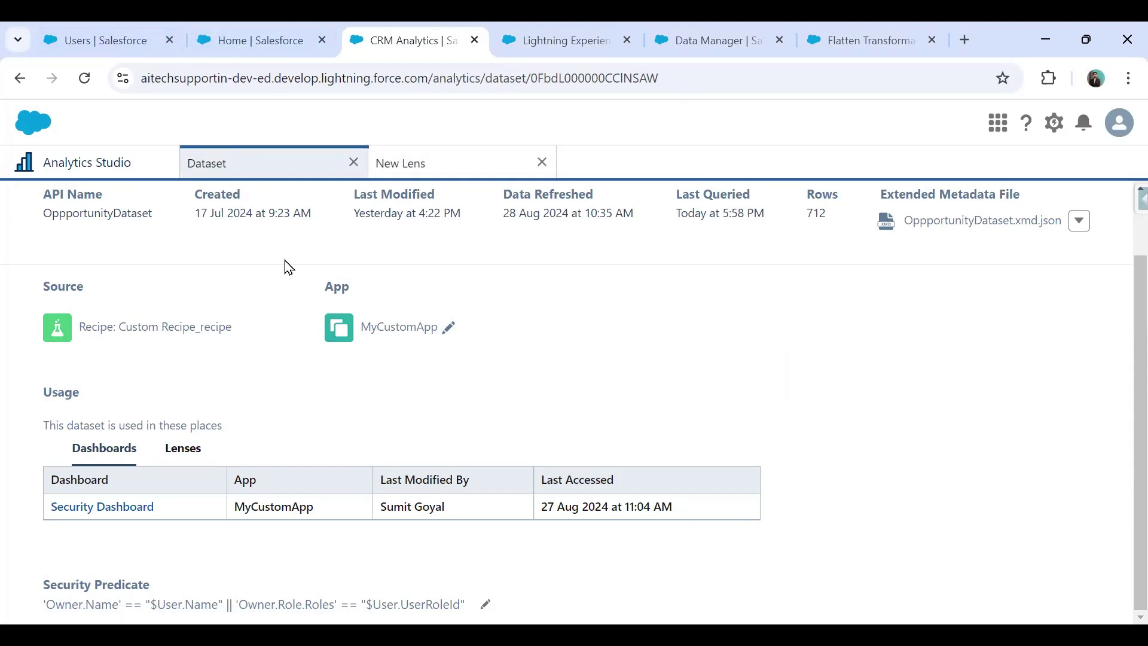
{"action": "left_click", "coordinate": [543, 165]}
{"action": "left_click", "coordinate": [1115, 124]}
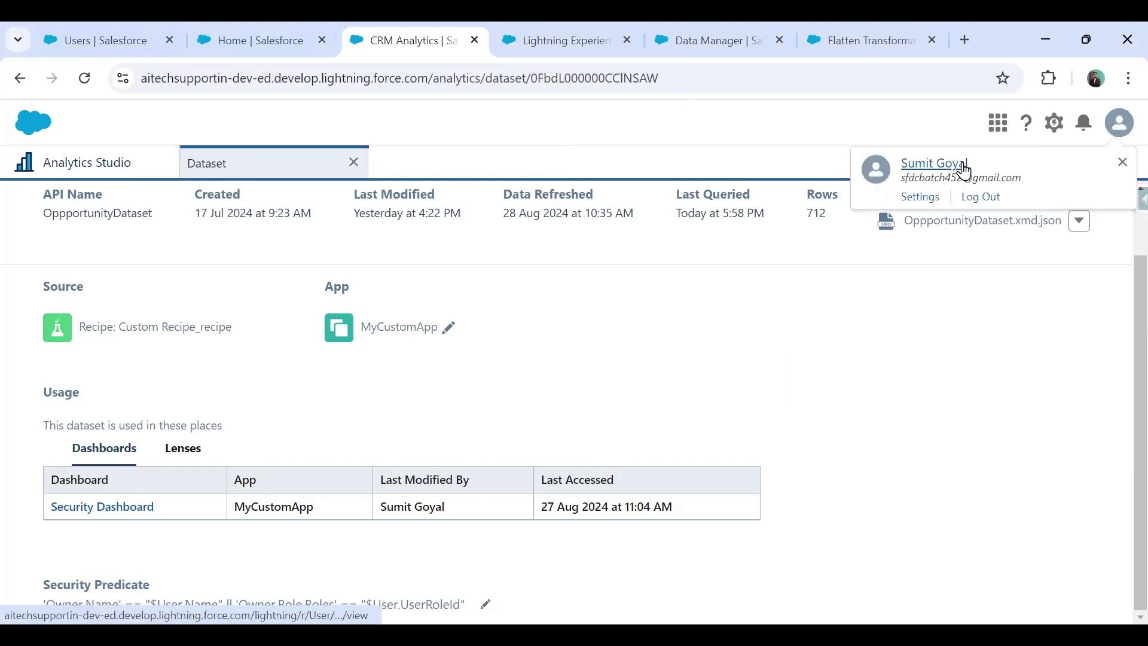
{"action": "left_click", "coordinate": [960, 404]}
{"action": "left_click", "coordinate": [1119, 121]}
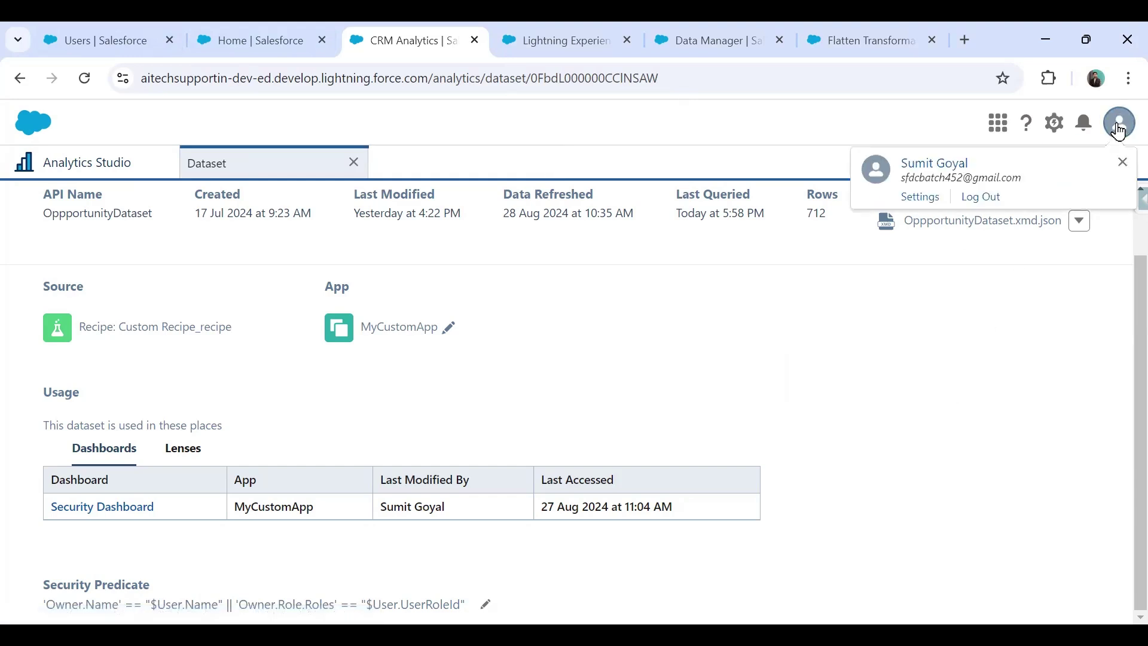
{"action": "left_click", "coordinate": [944, 339]}
{"action": "left_click", "coordinate": [1079, 221]}
{"action": "left_click", "coordinate": [899, 321]}
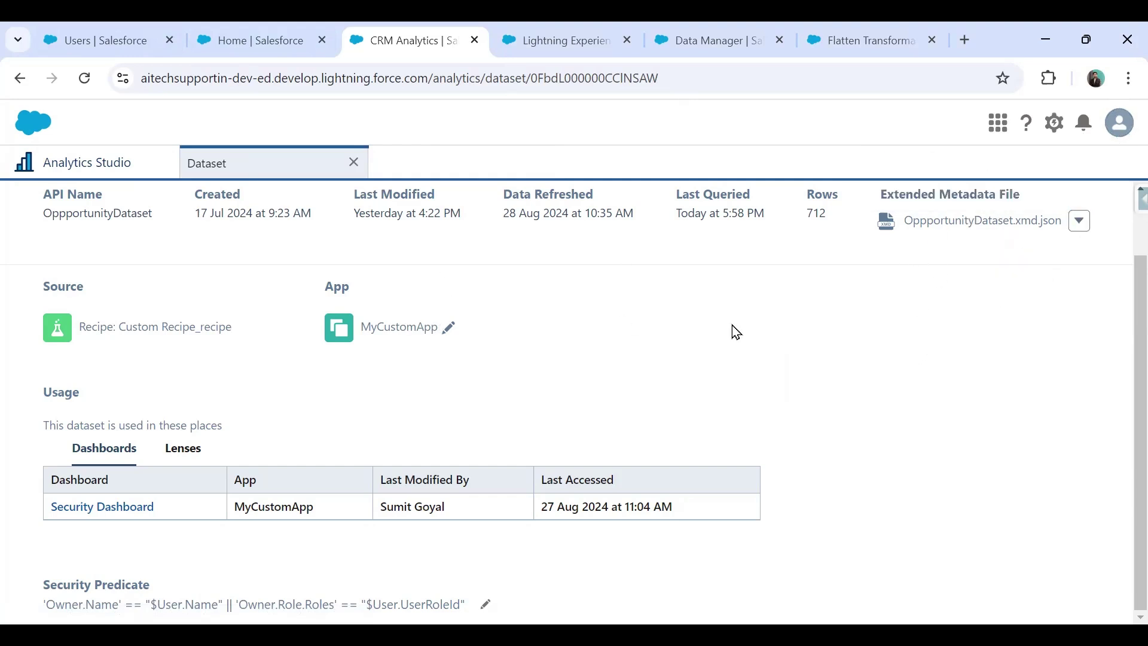
- Reload the Oppportunity Dataset page, explore the dataset in a new lens and check the administrator's Count of Rows
{"action": "scroll", "coordinate": [735, 328], "scroll_direction": "up", "scroll_amount": 2}
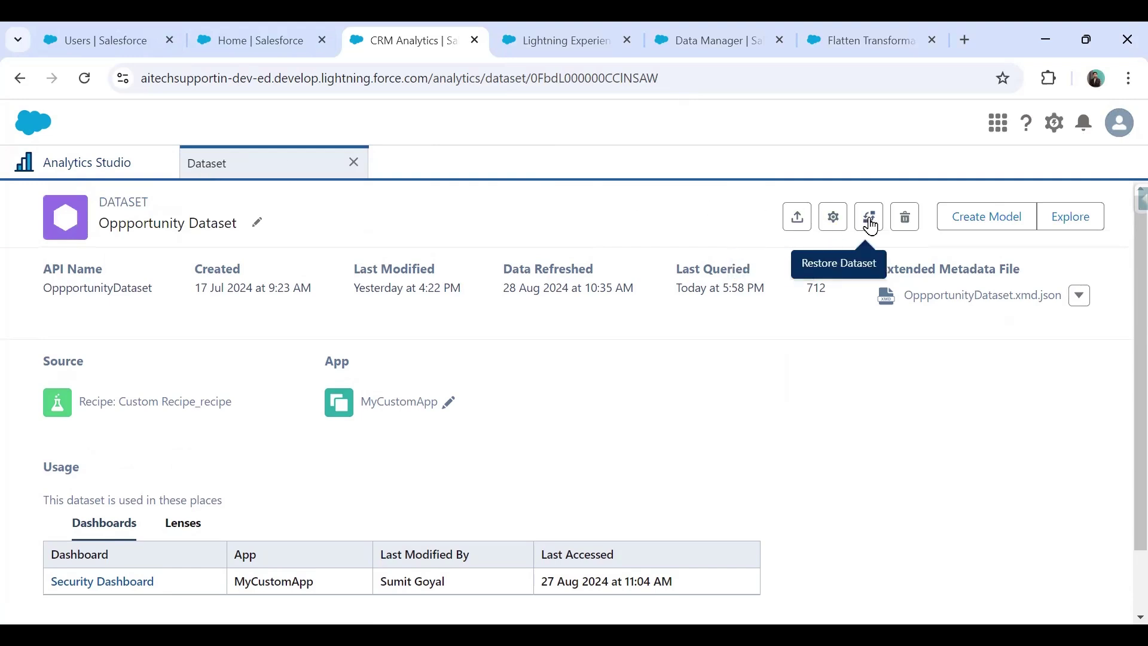
{"action": "left_click", "coordinate": [84, 83]}
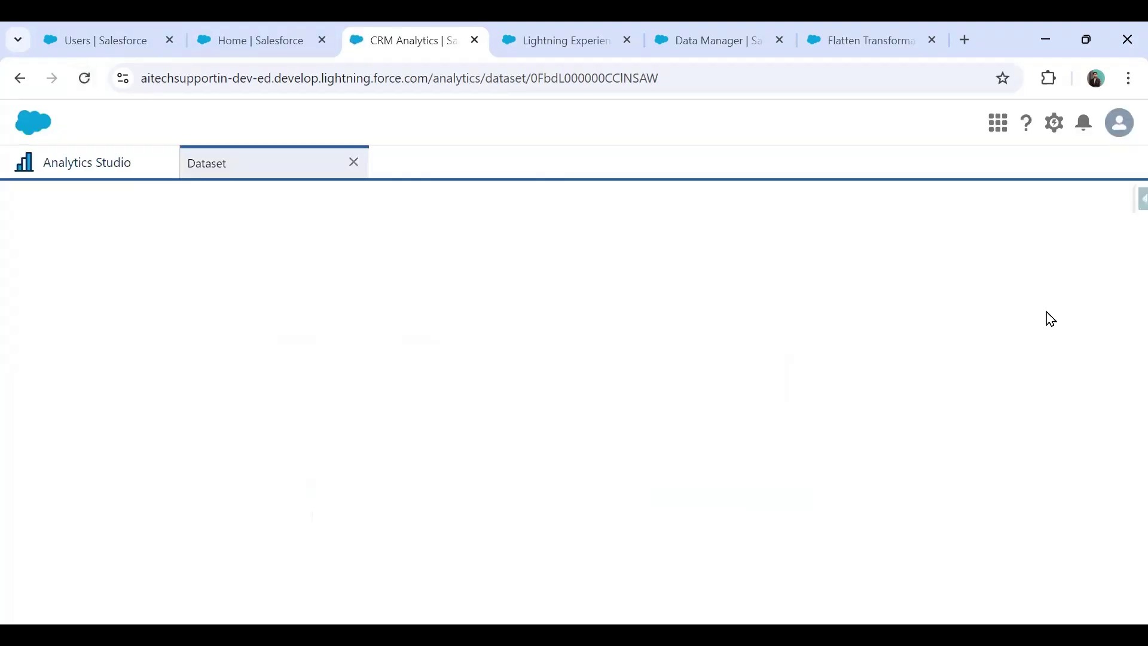
{"action": "left_click", "coordinate": [1067, 222]}
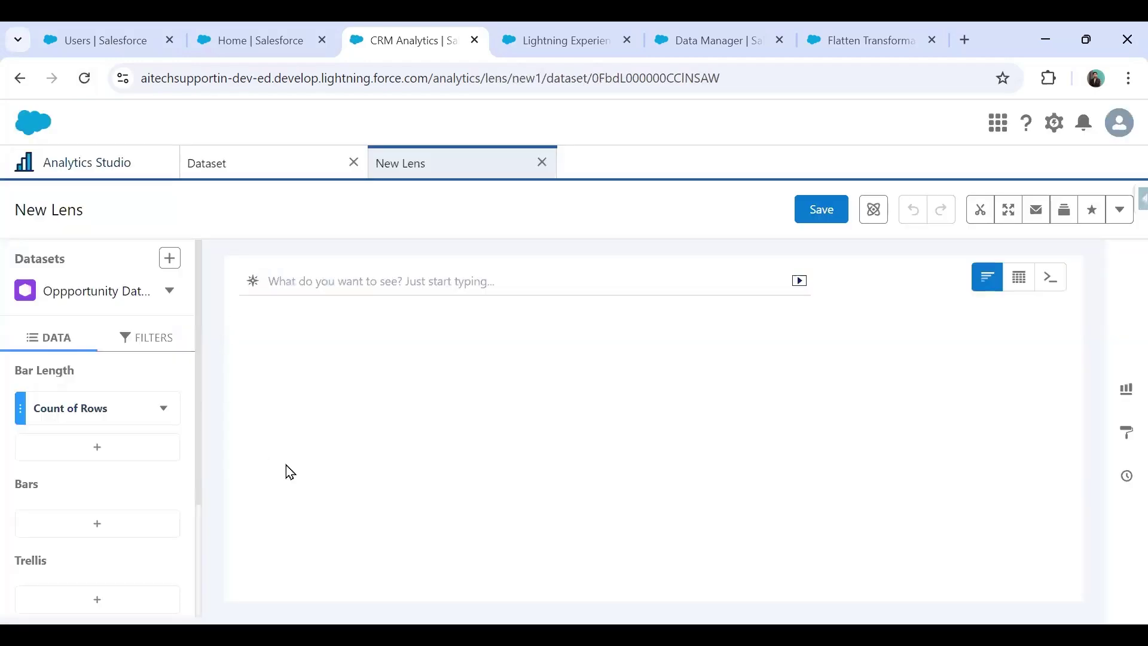
{"action": "mouse_move", "coordinate": [893, 471]}
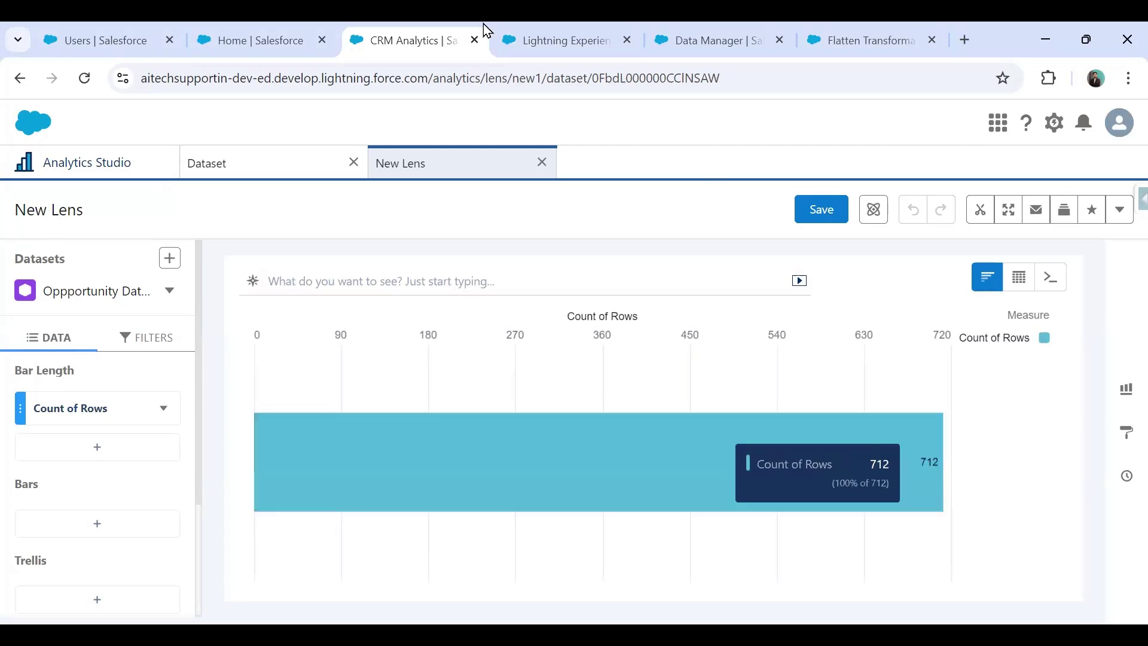
- Switch to the Users setup page and log in as the active Standard User with the Sales WW role
{"action": "left_click", "coordinate": [123, 33]}
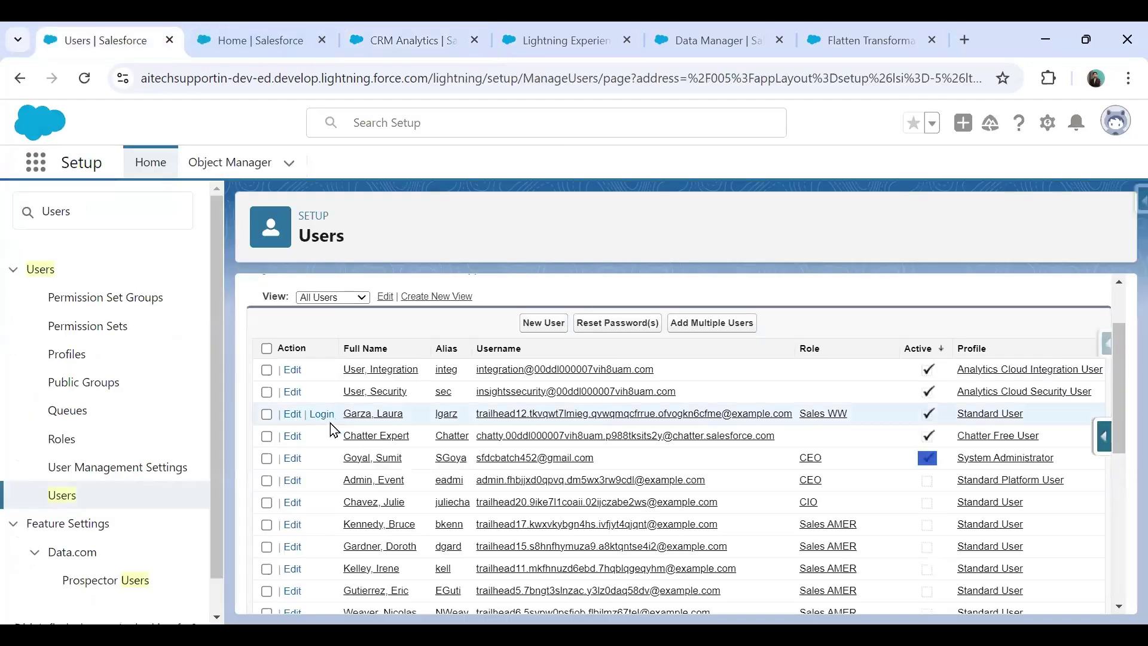
{"action": "left_click", "coordinate": [365, 37]}
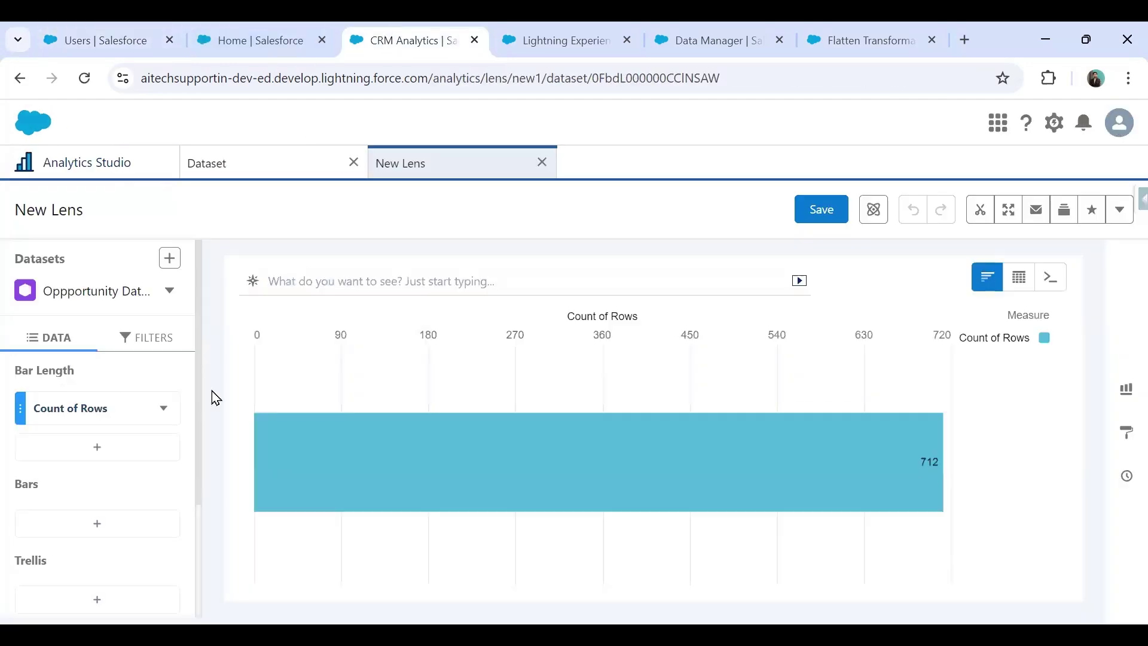
{"action": "left_click", "coordinate": [123, 30]}
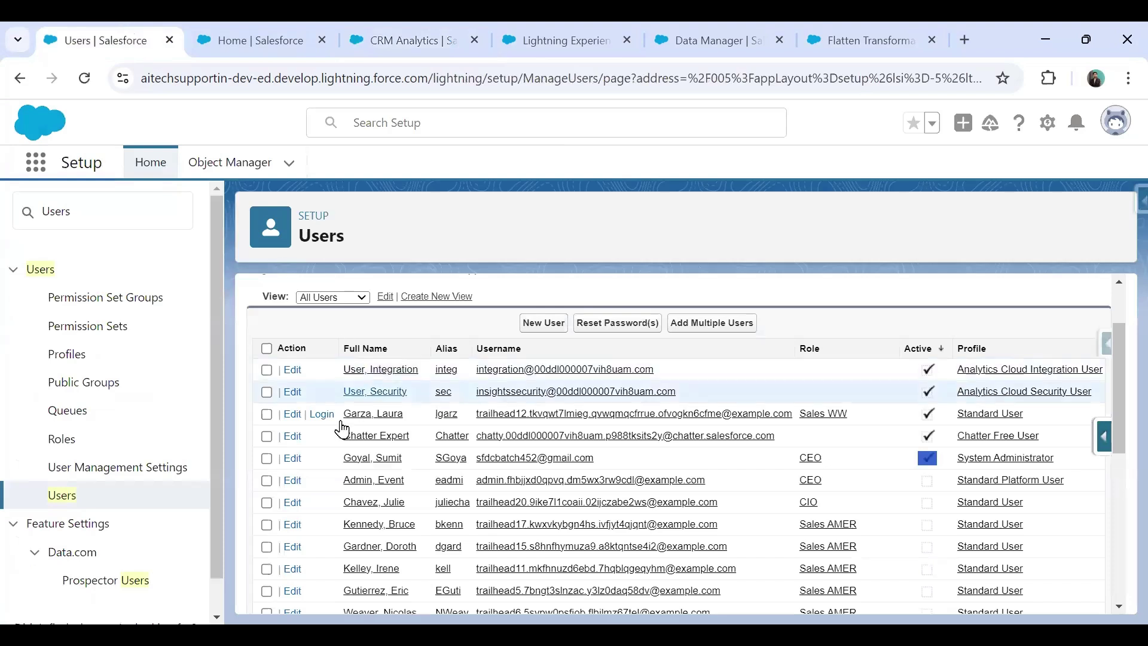
{"action": "left_click", "coordinate": [321, 414]}
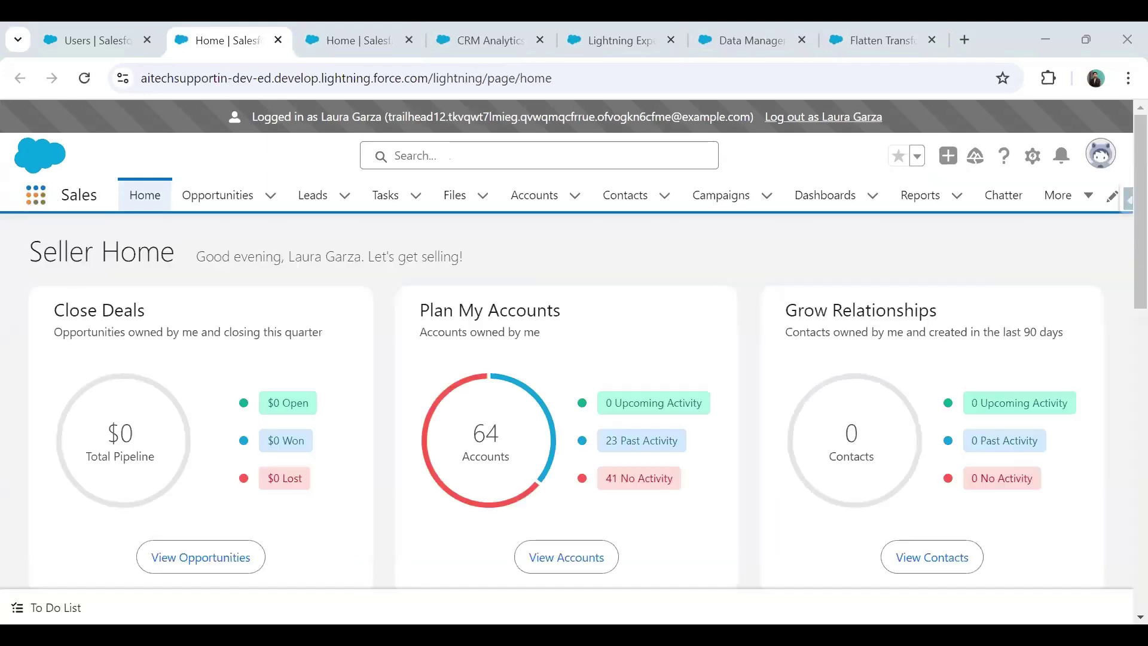
- Refresh the Salesforce session, return to the Analytics lens and check the impersonated user's account and Count of Rows
{"action": "left_click", "coordinate": [355, 33]}
{"action": "left_click", "coordinate": [85, 79]}
{"action": "left_click", "coordinate": [442, 33]}
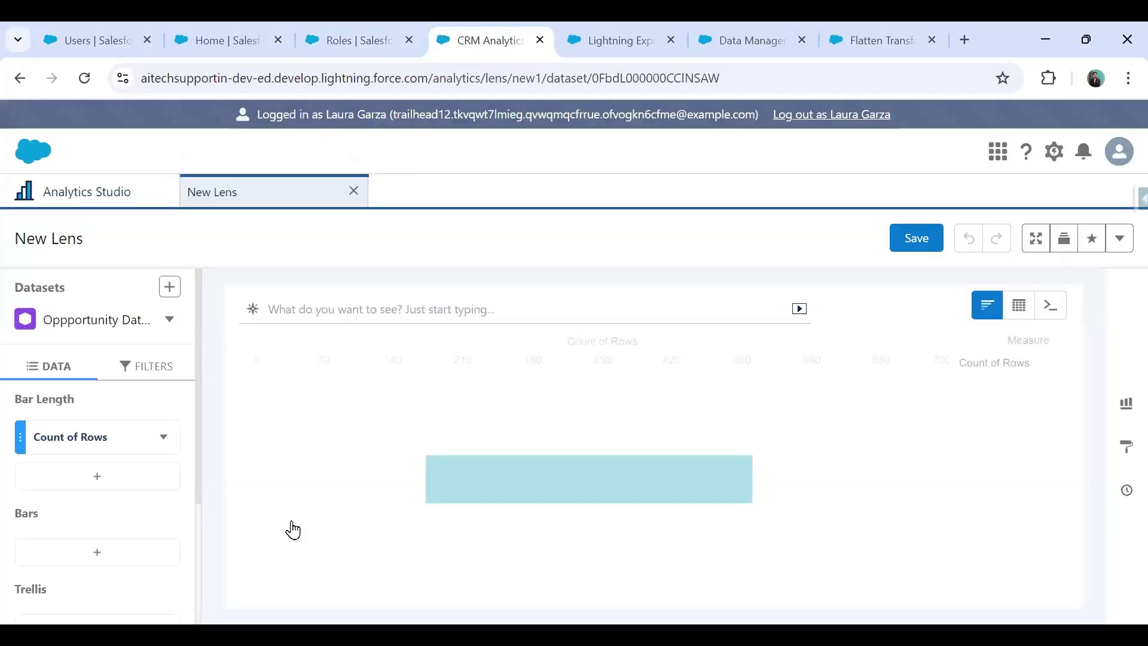
{"action": "left_click", "coordinate": [1119, 152]}
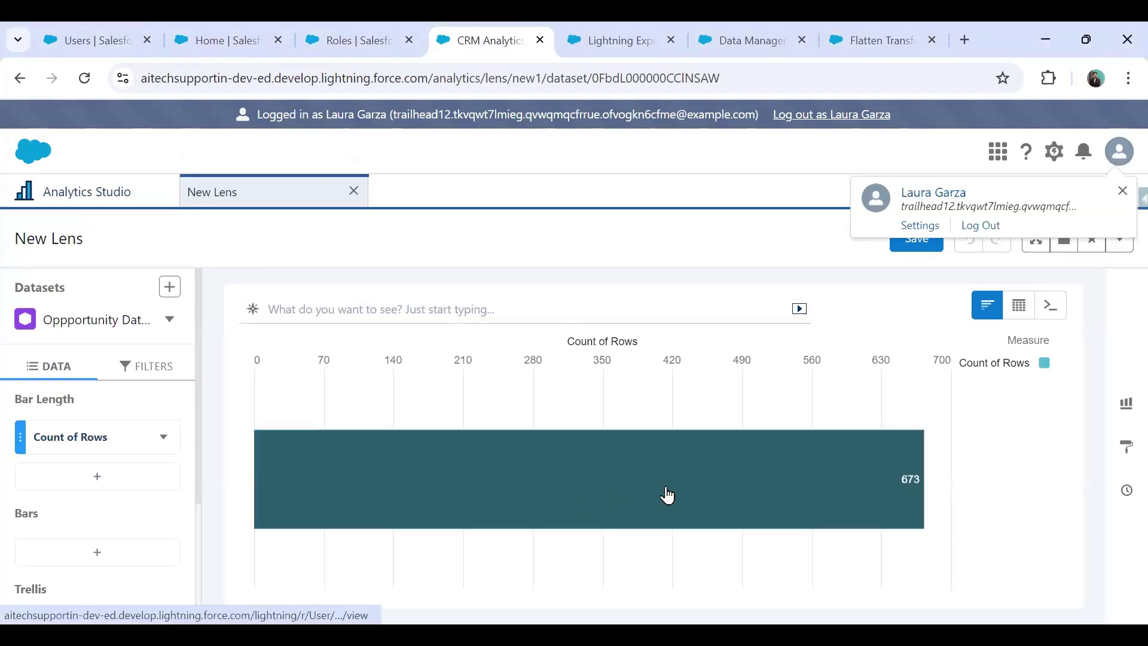
{"action": "mouse_move", "coordinate": [902, 496]}
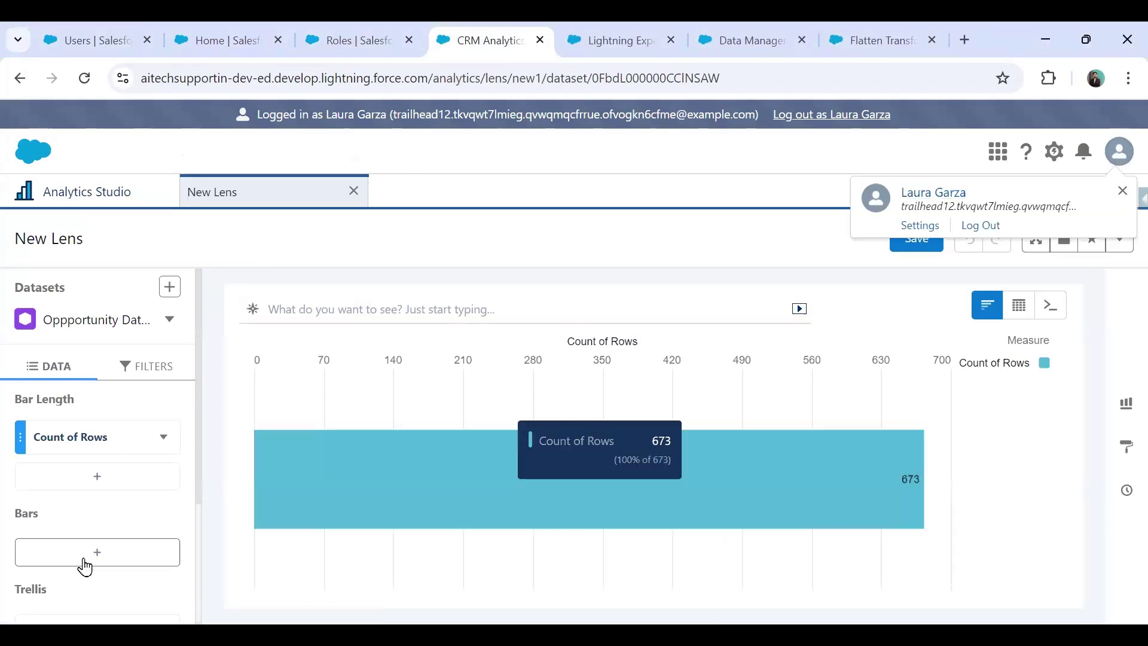
- Group the lens's bars by the owner's Full Name (Owner.Name)
{"action": "left_click", "coordinate": [86, 559]}
{"action": "scroll", "coordinate": [359, 476], "scroll_direction": "down", "scroll_amount": 2}
{"action": "scroll", "coordinate": [335, 477], "scroll_direction": "down", "scroll_amount": 1}
{"action": "scroll", "coordinate": [331, 476], "scroll_direction": "up", "scroll_amount": 1}
{"action": "scroll", "coordinate": [295, 491], "scroll_direction": "down", "scroll_amount": 3}
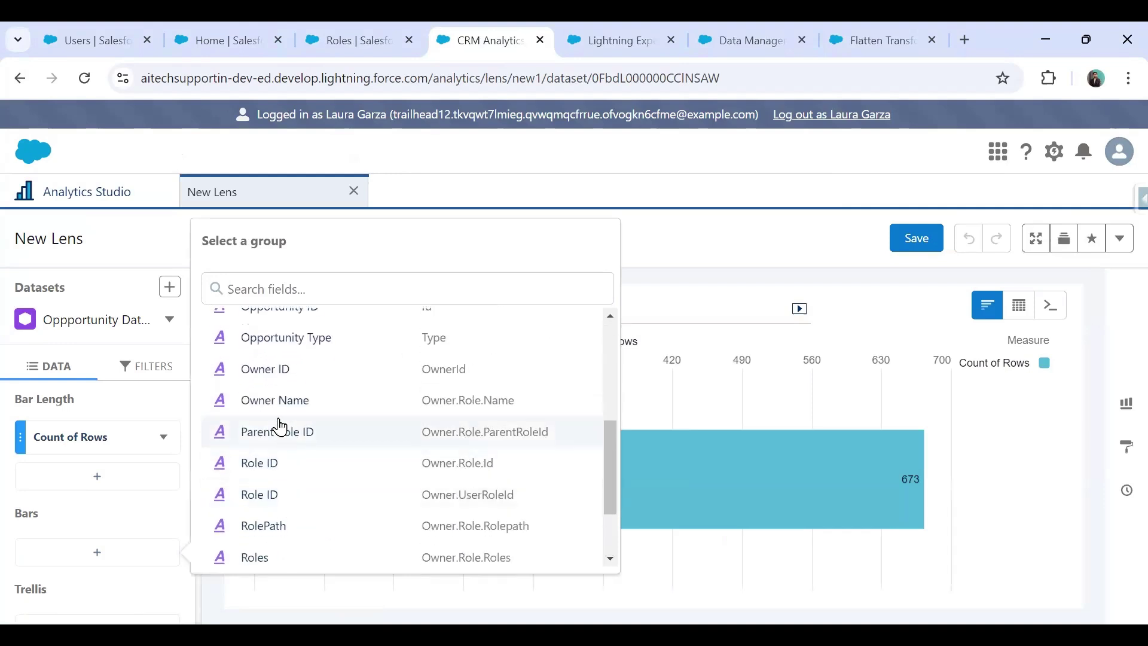
{"action": "scroll", "coordinate": [294, 478], "scroll_direction": "up", "scroll_amount": 3}
{"action": "scroll", "coordinate": [291, 478], "scroll_direction": "up", "scroll_amount": 2}
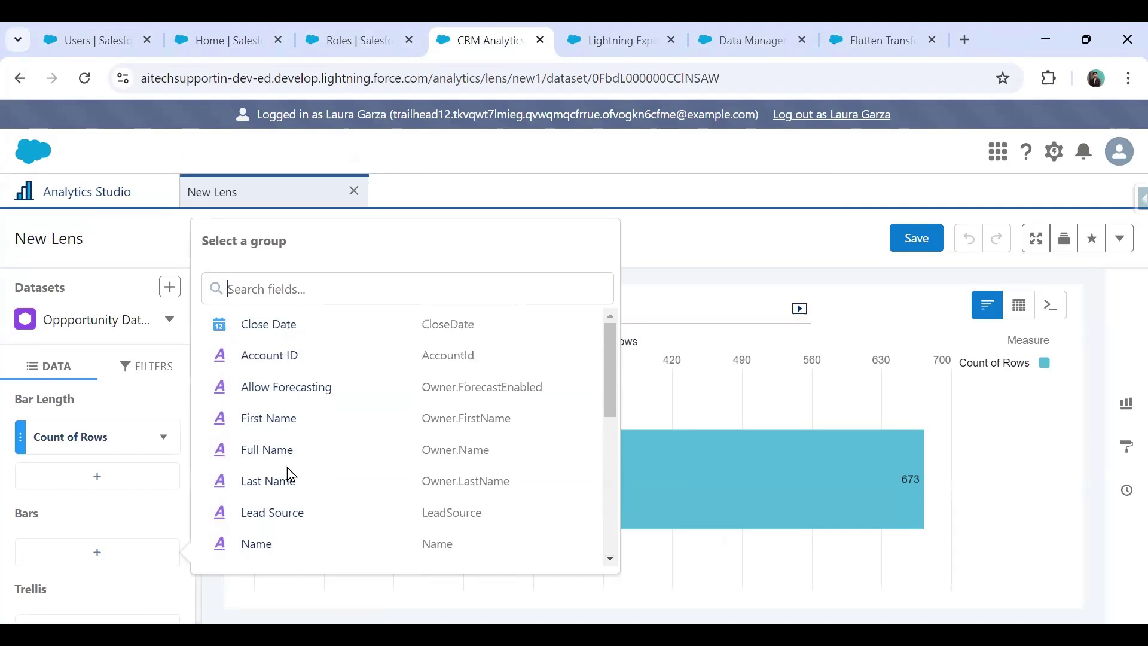
{"action": "left_click", "coordinate": [248, 447]}
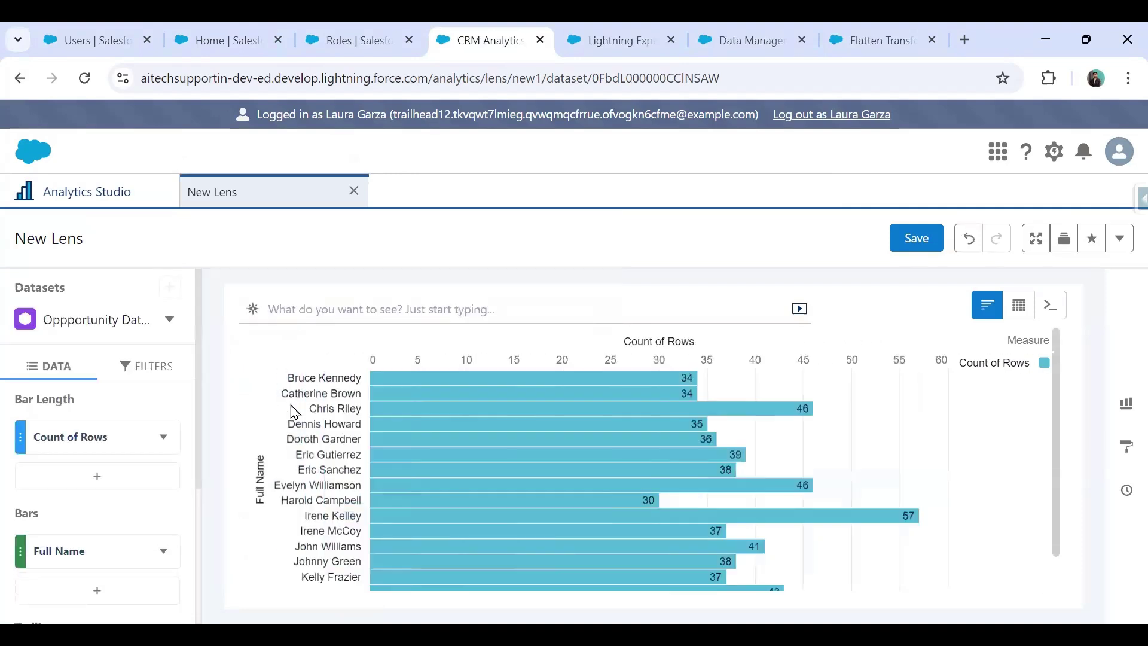
- Add Owner Name (Owner.Role.Name) as a second bar grouping and review the owners and roles in the chart
{"action": "left_click", "coordinate": [157, 590]}
{"action": "scroll", "coordinate": [317, 489], "scroll_direction": "down", "scroll_amount": 2}
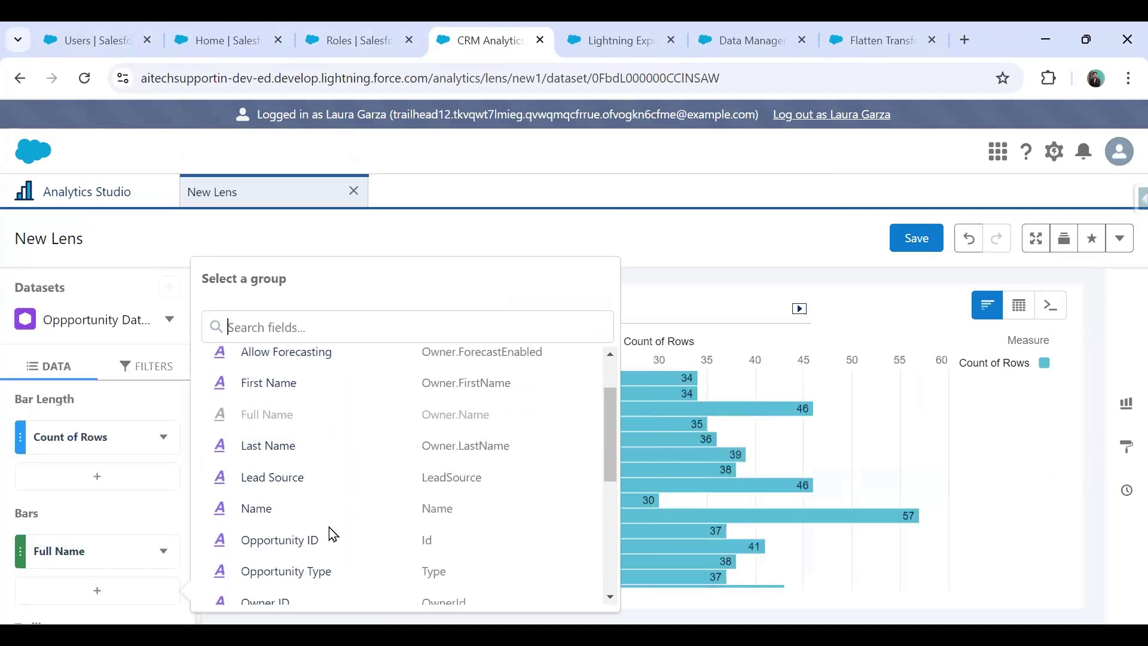
{"action": "scroll", "coordinate": [290, 523], "scroll_direction": "down", "scroll_amount": 2}
{"action": "scroll", "coordinate": [295, 489], "scroll_direction": "down", "scroll_amount": 2}
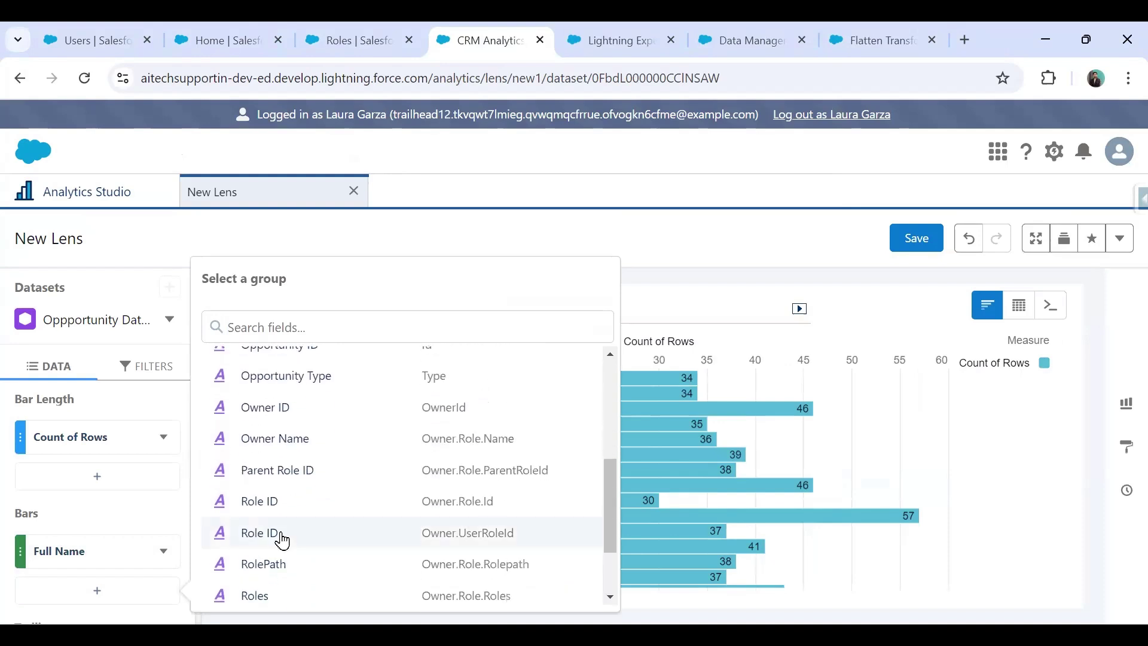
{"action": "left_click", "coordinate": [273, 440]}
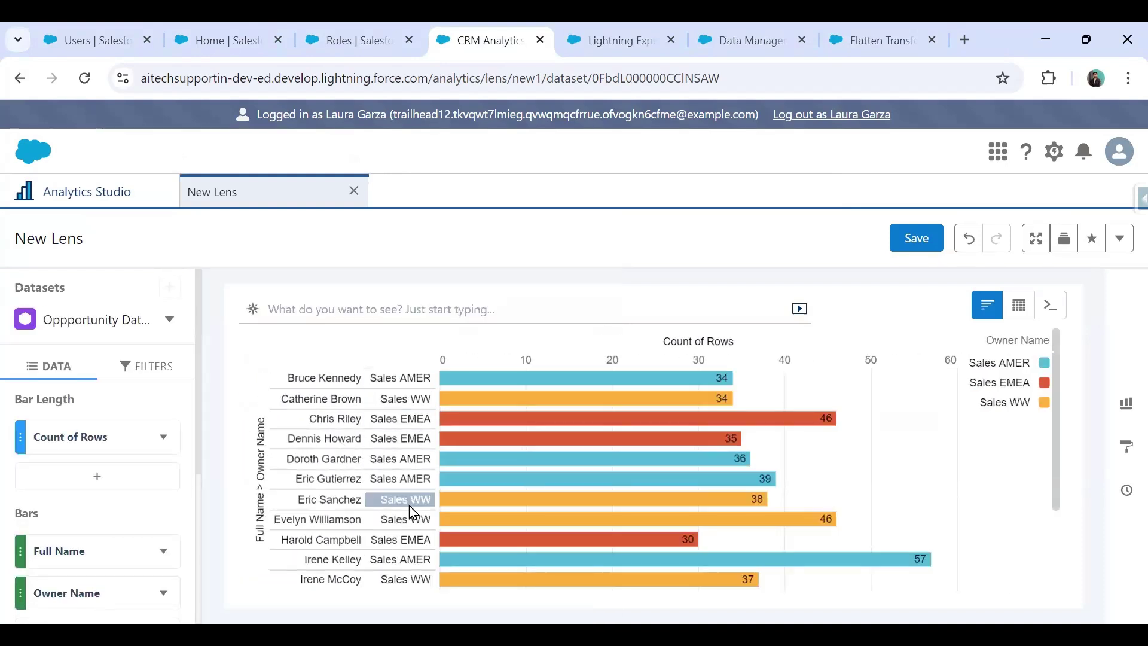
{"action": "scroll", "coordinate": [409, 505], "scroll_direction": "down", "scroll_amount": 2}
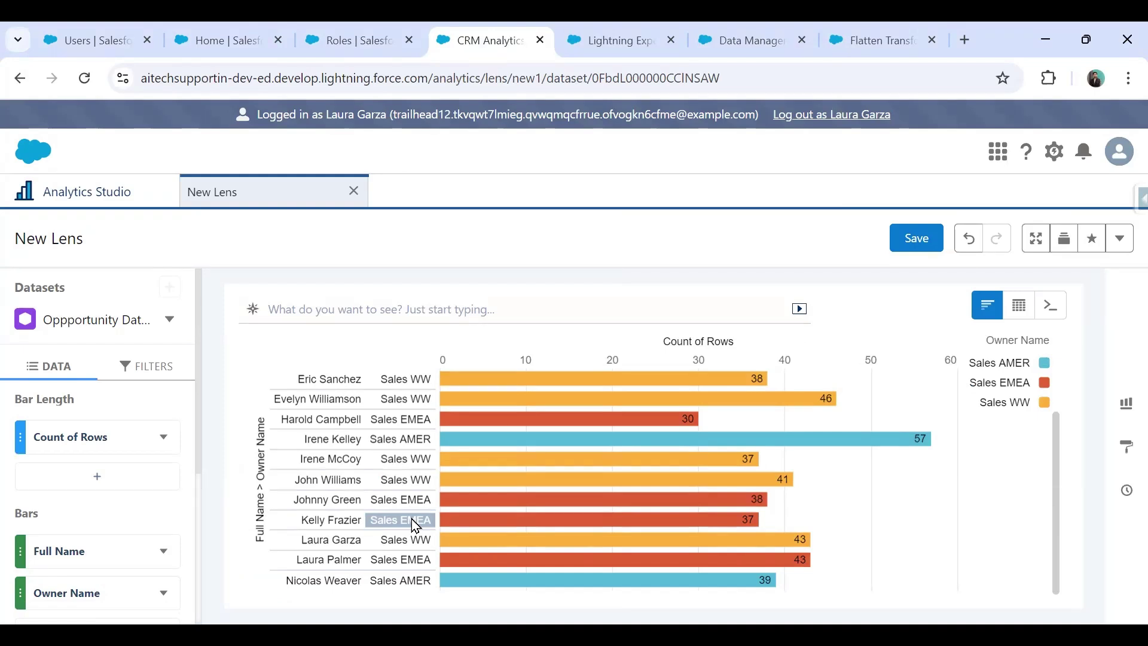
{"action": "scroll", "coordinate": [529, 423], "scroll_direction": "up", "scroll_amount": 3}
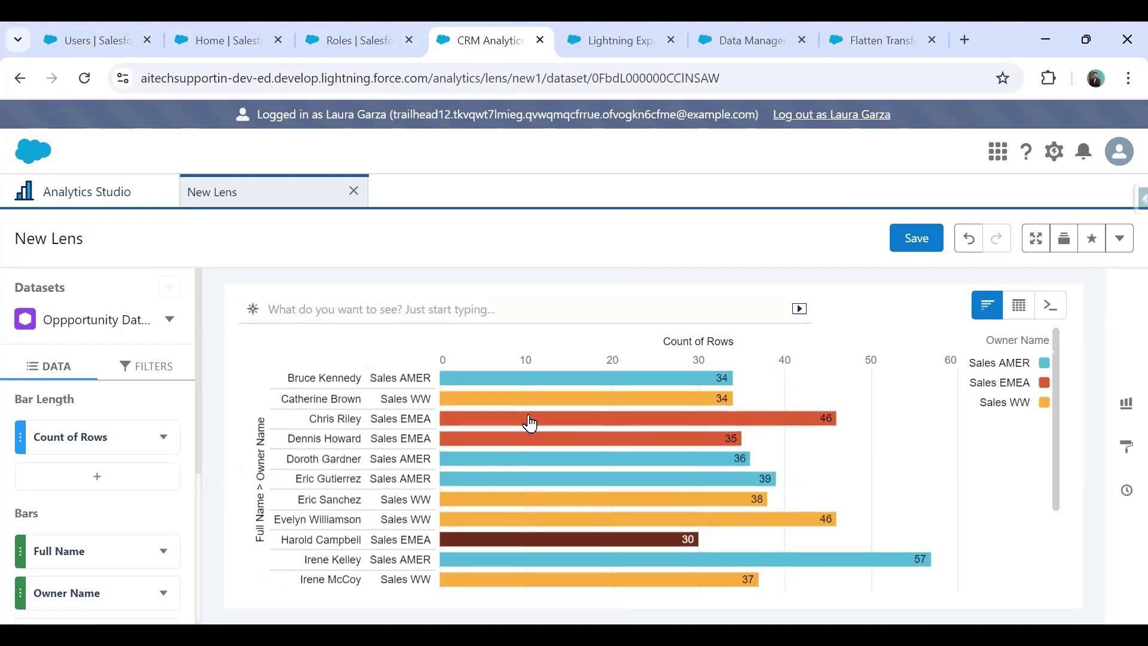